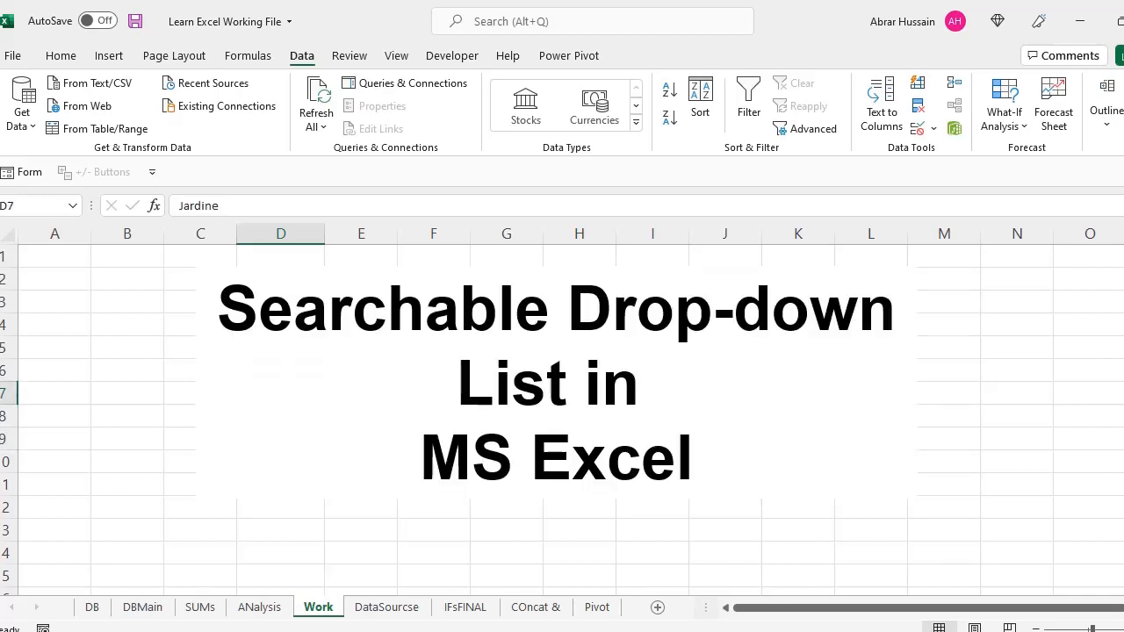
Examine the drop-down lists available in the Sales Man and Item cells of row 7 on the Work sheet
left_click(281, 439)
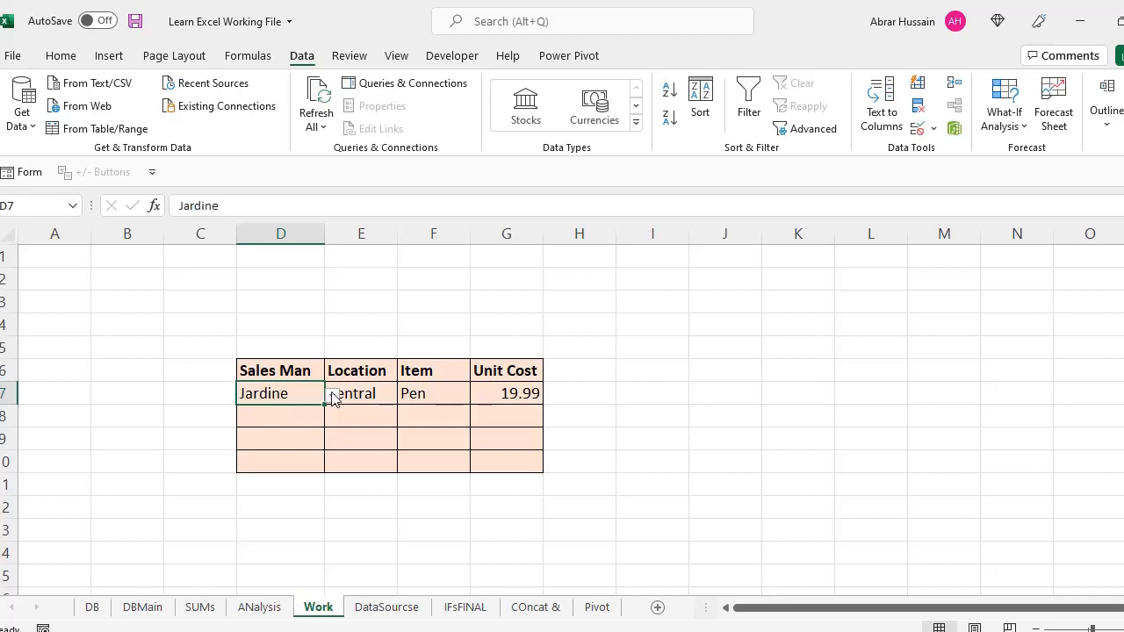
left_click(360, 393)
left_click(419, 394)
left_click(476, 397)
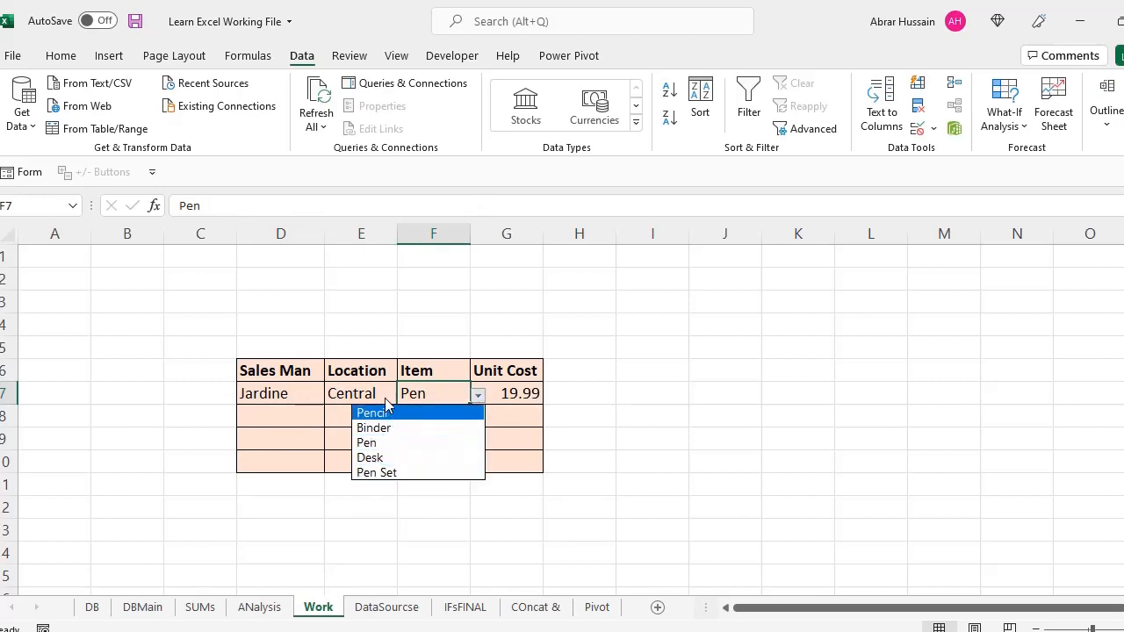
left_click(281, 396)
left_click(477, 401)
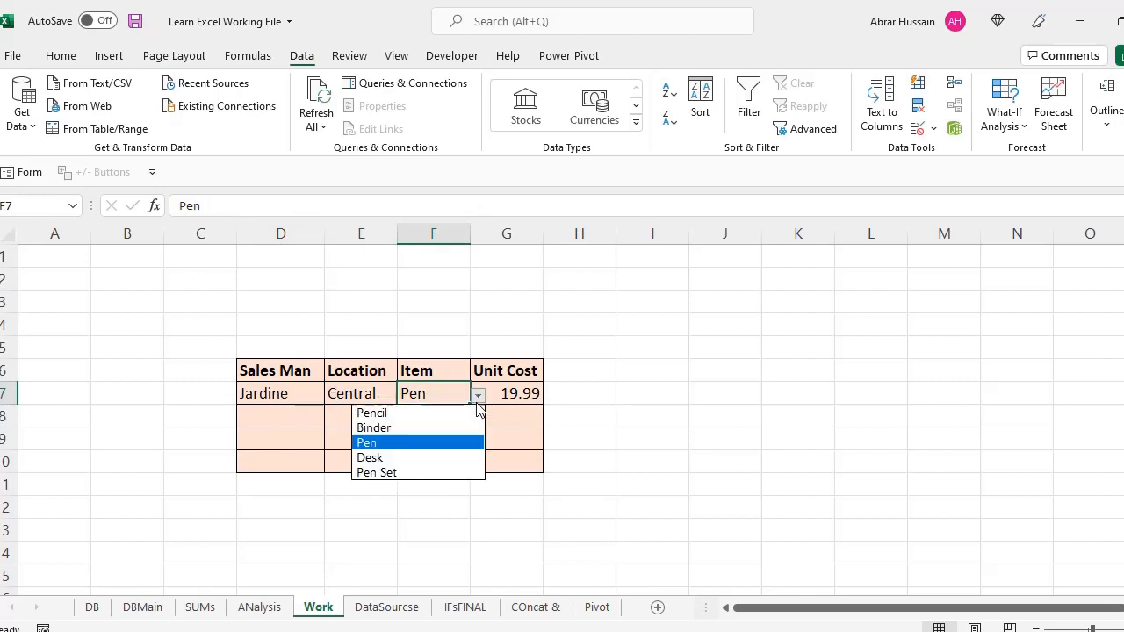
left_click(253, 395)
left_click(253, 396)
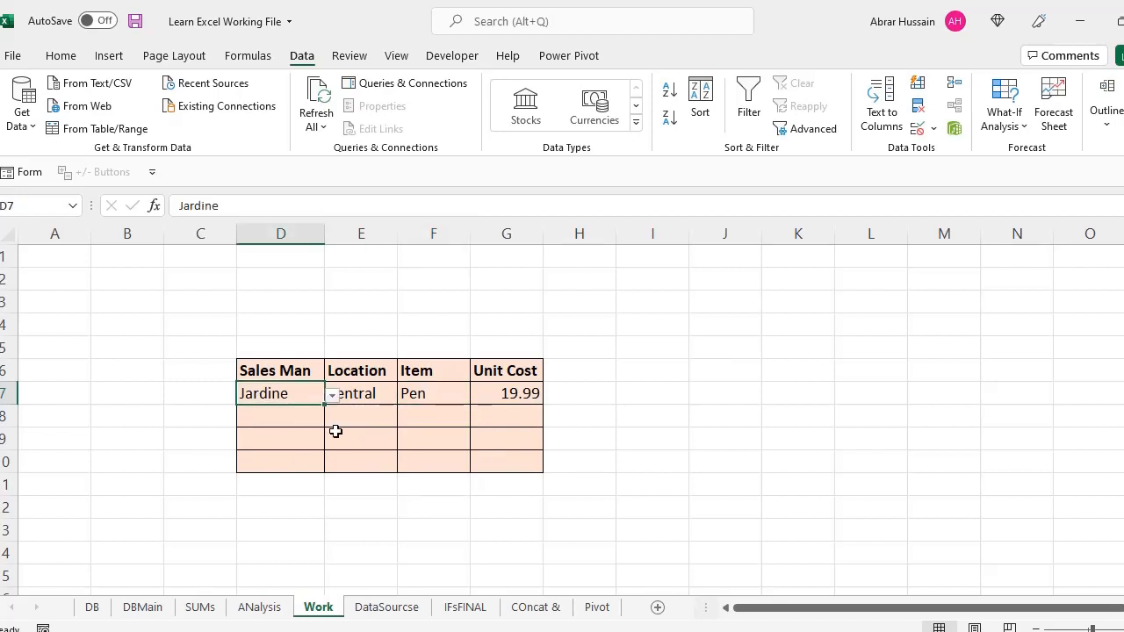
left_click(419, 393)
left_click(477, 401)
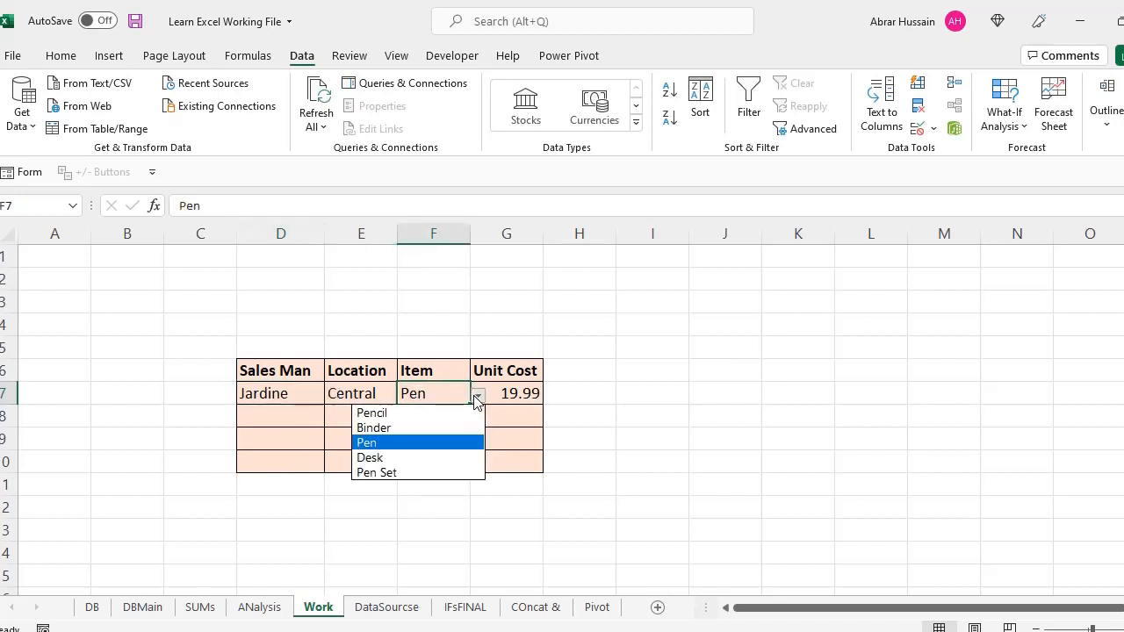
left_click(420, 395)
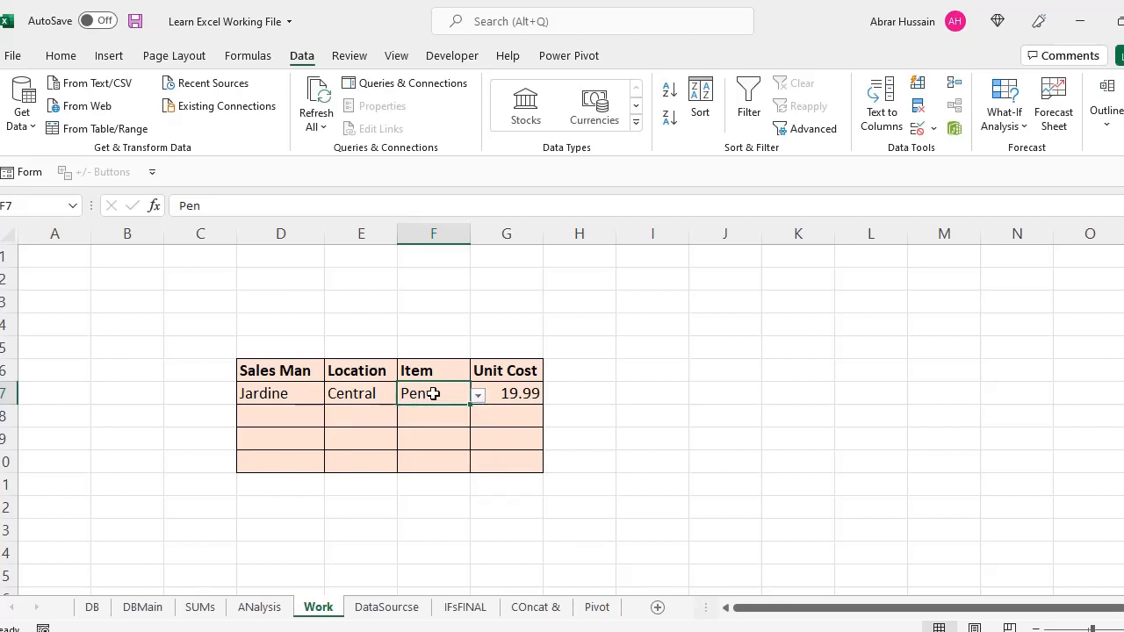
Try to filter the Item drop-down list in F7 by entering "pen", and undo the entry
type("pen")
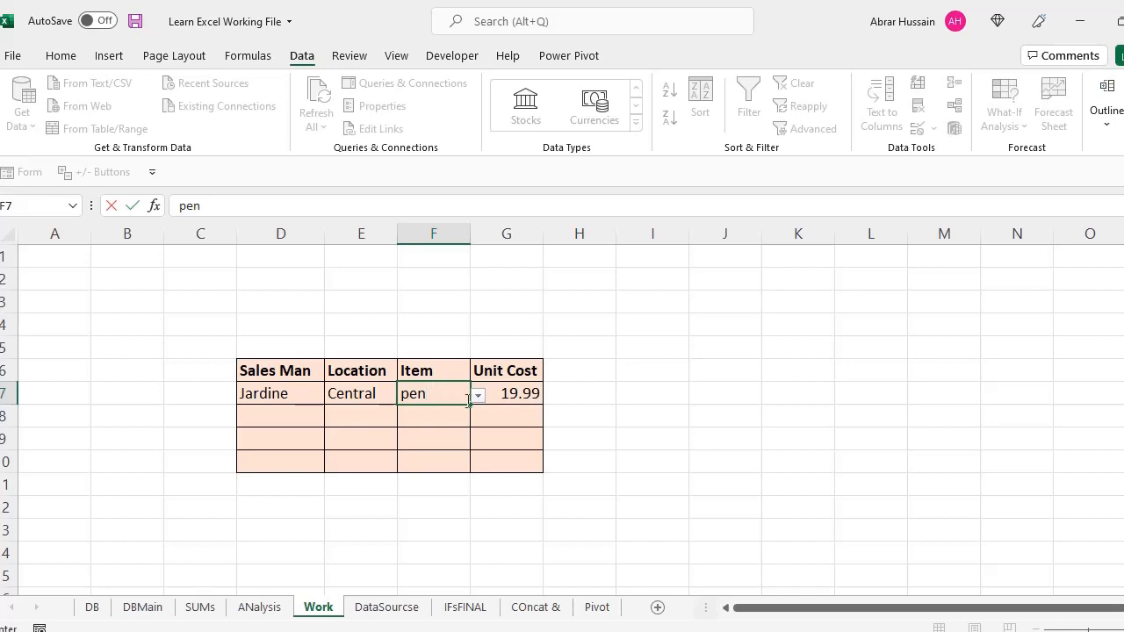
left_click(478, 396)
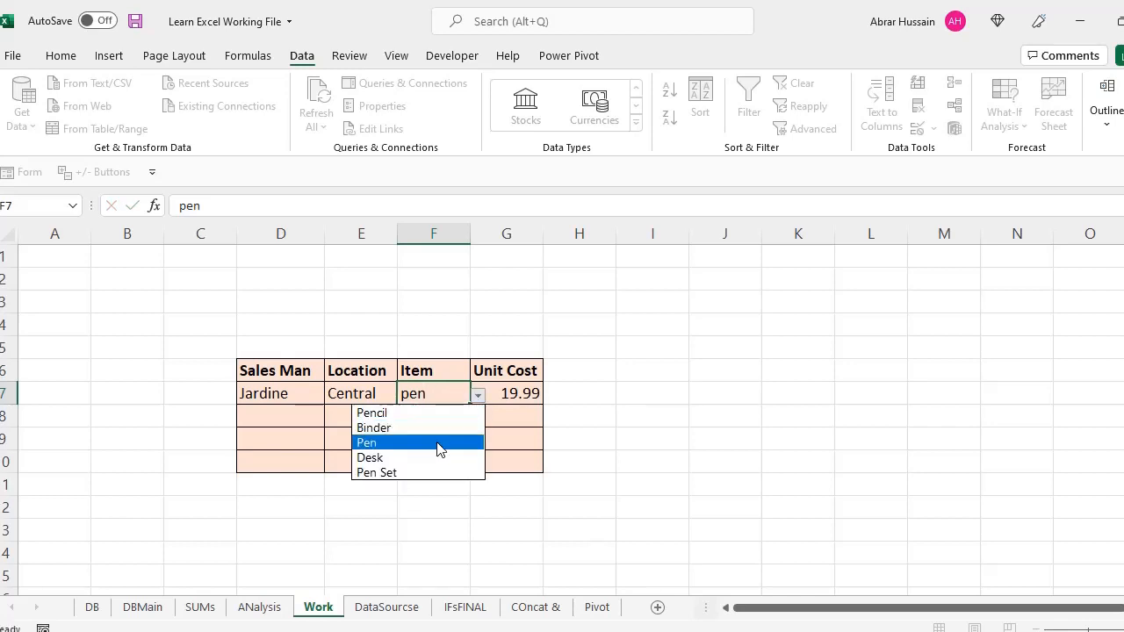
left_click(466, 397)
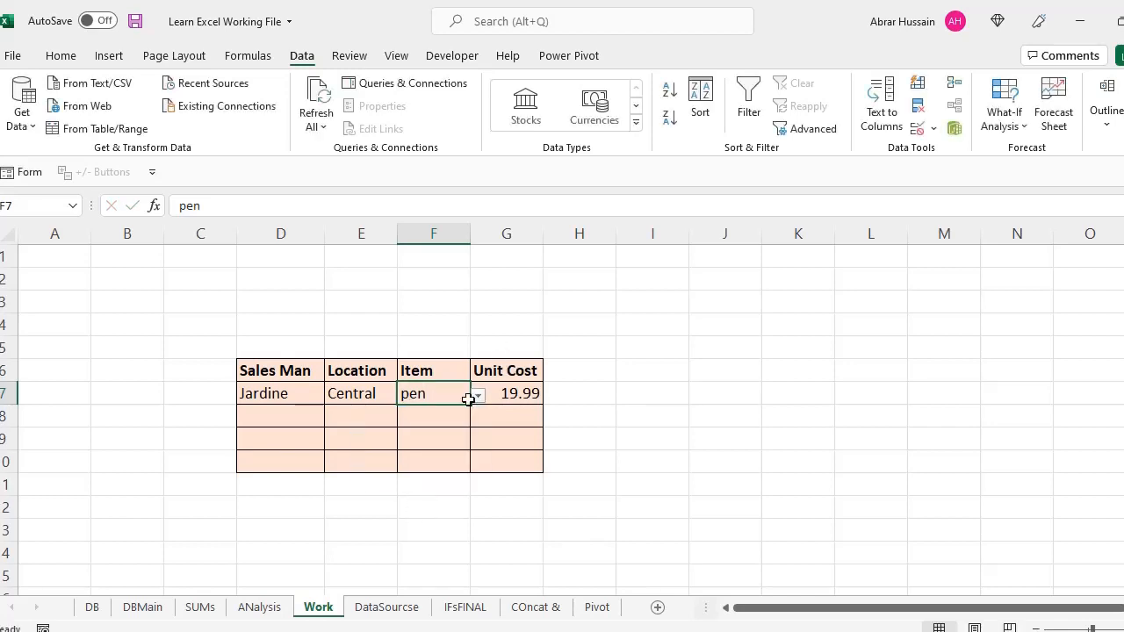
left_click(439, 444)
left_click(430, 392)
key("ctrl+z")
left_click(268, 393)
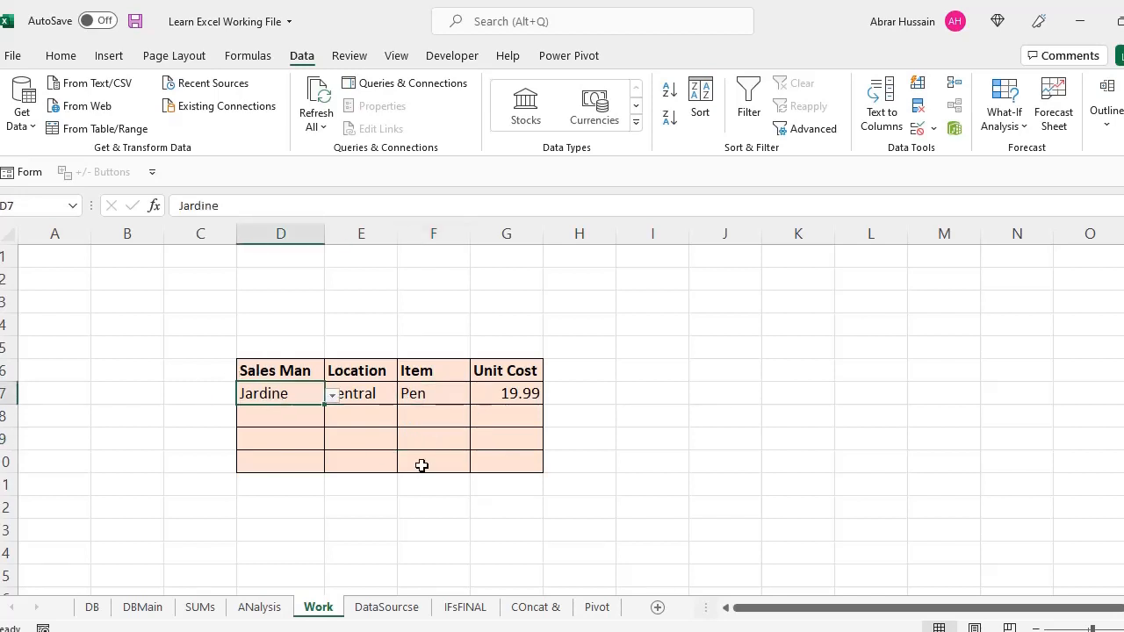
Check the Sales Man drop-down list in cell B8 on the DataSourcse sheet
left_click(386, 607)
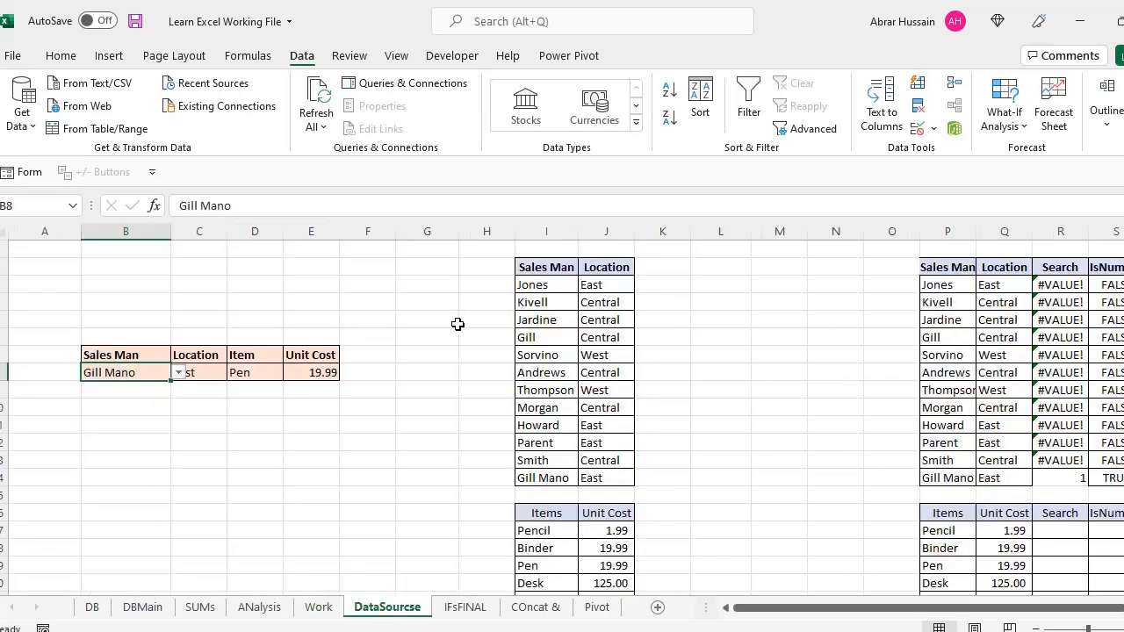
left_click(180, 372)
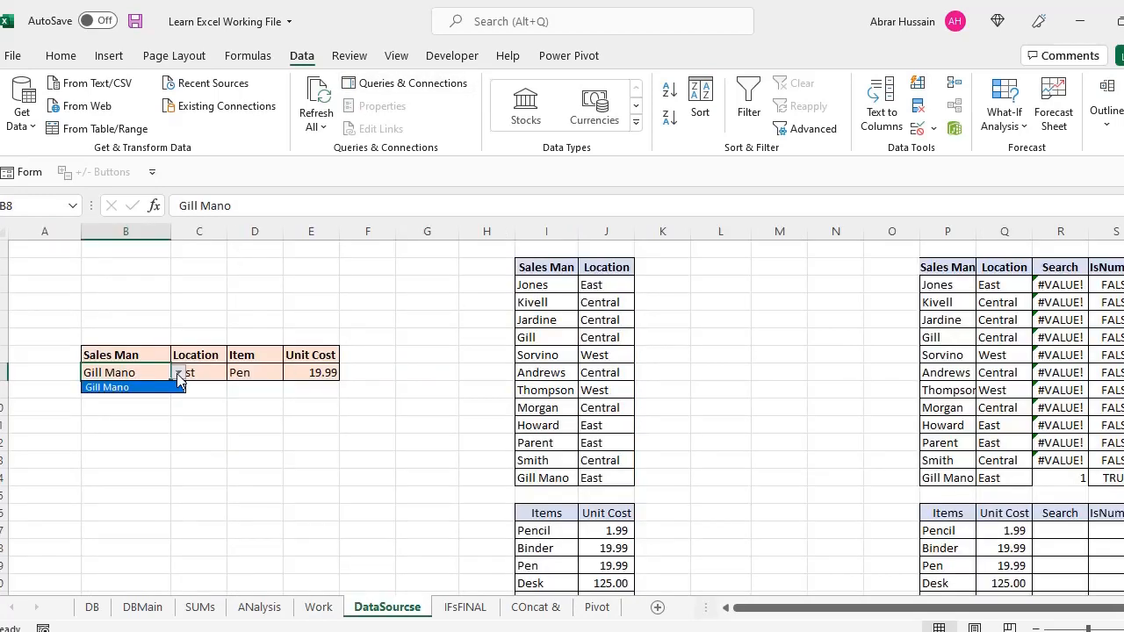
left_click(114, 386)
left_click(123, 400)
left_click(131, 372)
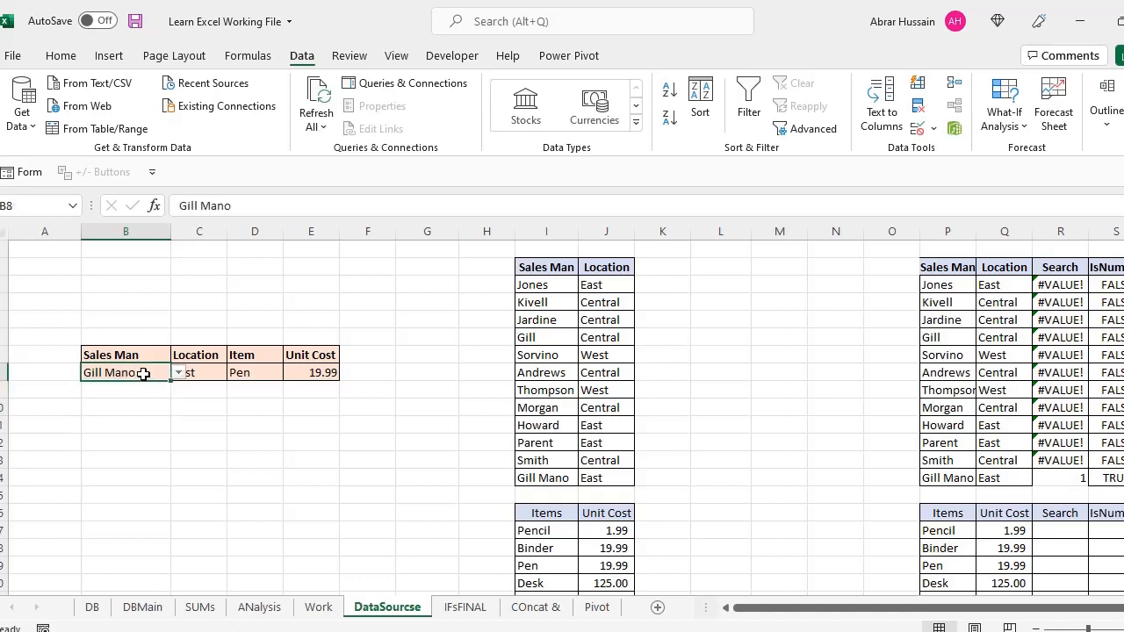
Replace the entry in B8 with a salesman's first name and pick the matching full name from the filtered drop-down list
double_click(146, 373)
left_click_drag(146, 375, 69, 373)
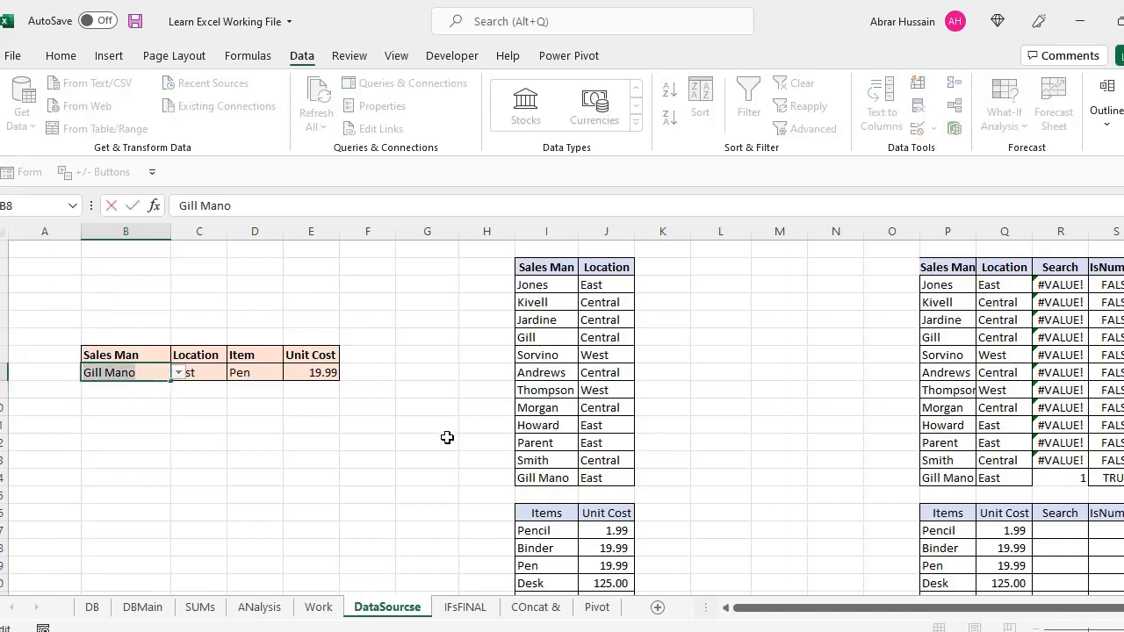
type("gil")
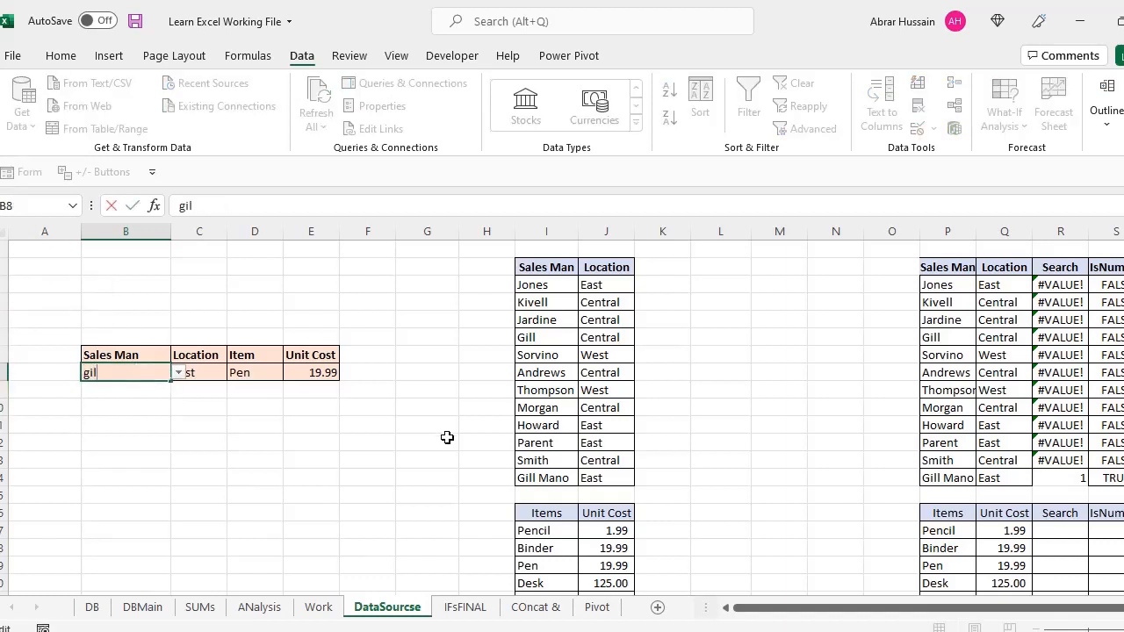
type("l")
left_click(179, 374)
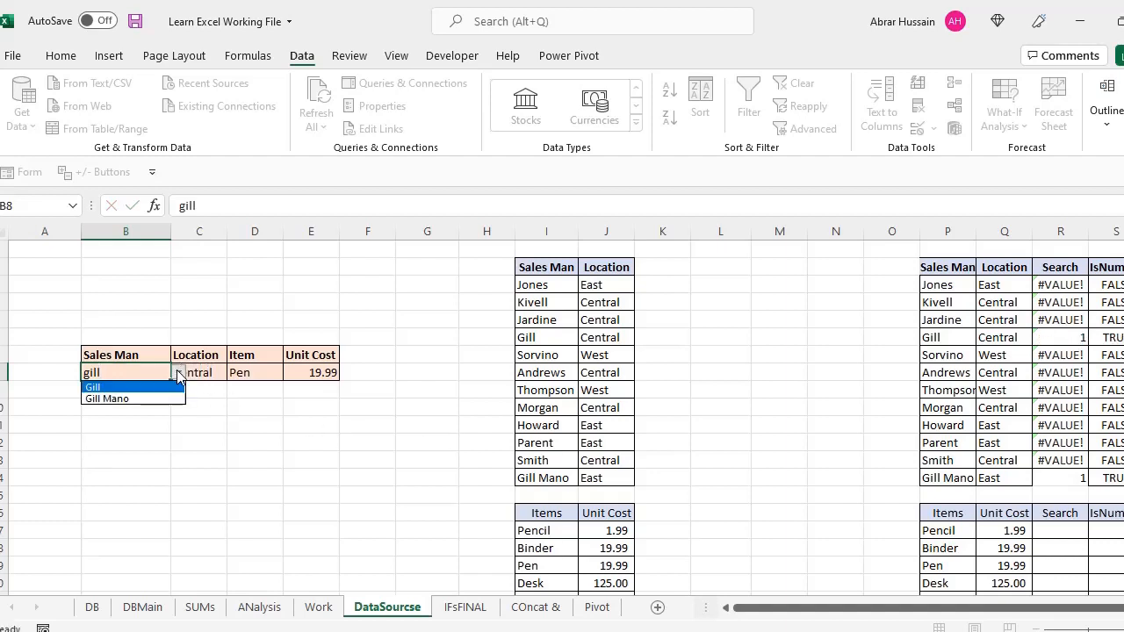
left_click(113, 400)
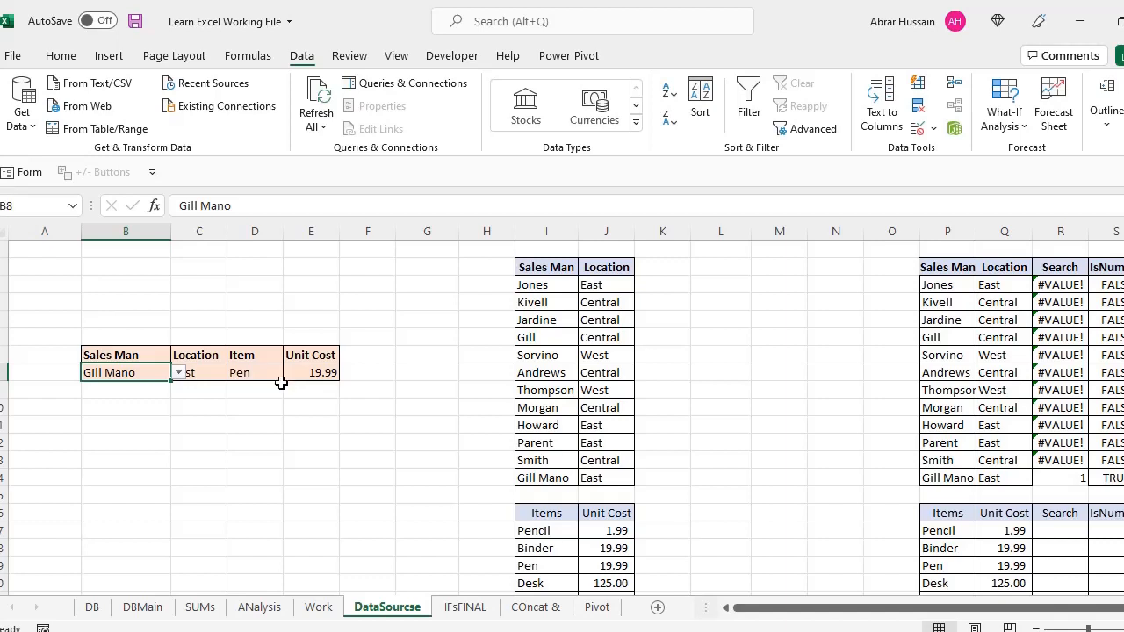
key("F2")
key("shift+Home")
left_click_drag(150, 376, 76, 372)
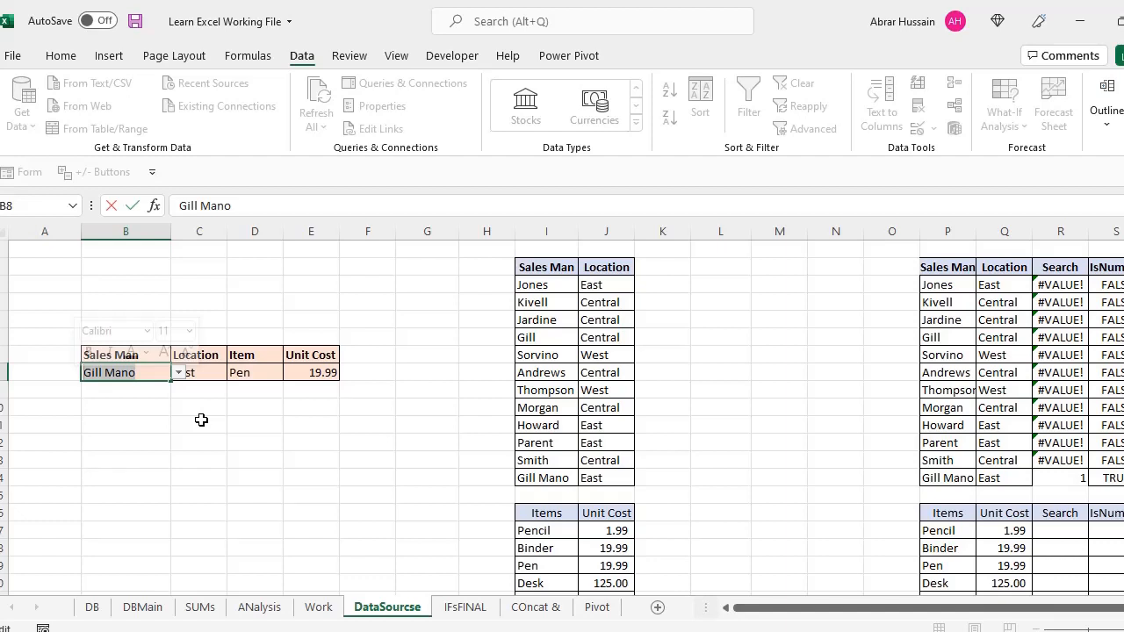
left_click(229, 439)
left_click(135, 359)
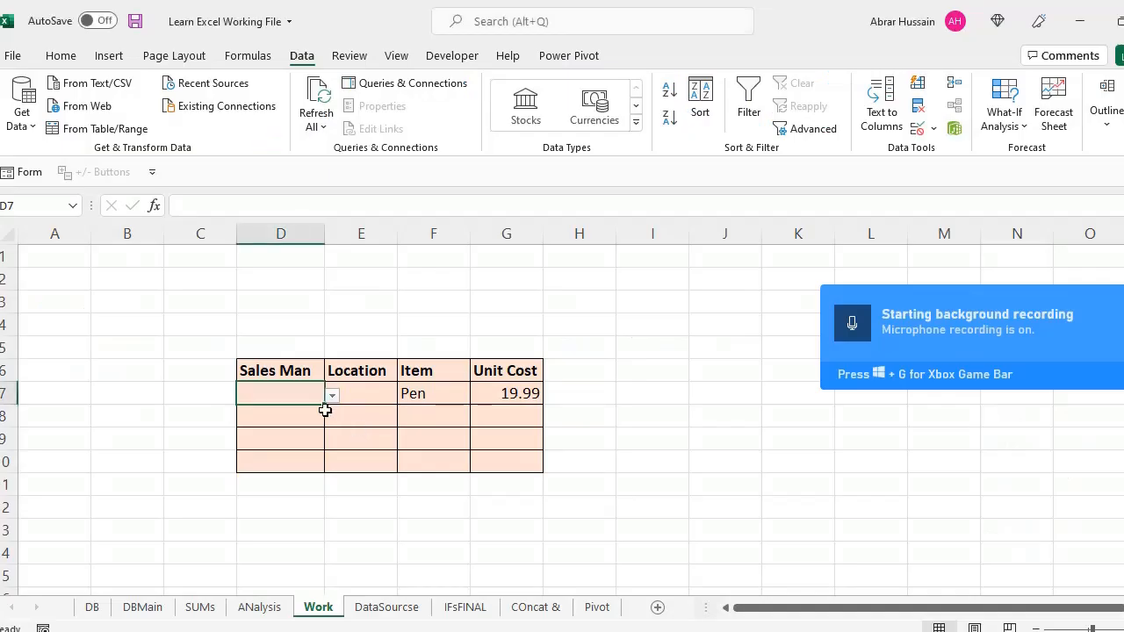
Browse the full Sales Man drop-down list of the empty cell D7 on the Work sheet
left_click(332, 396)
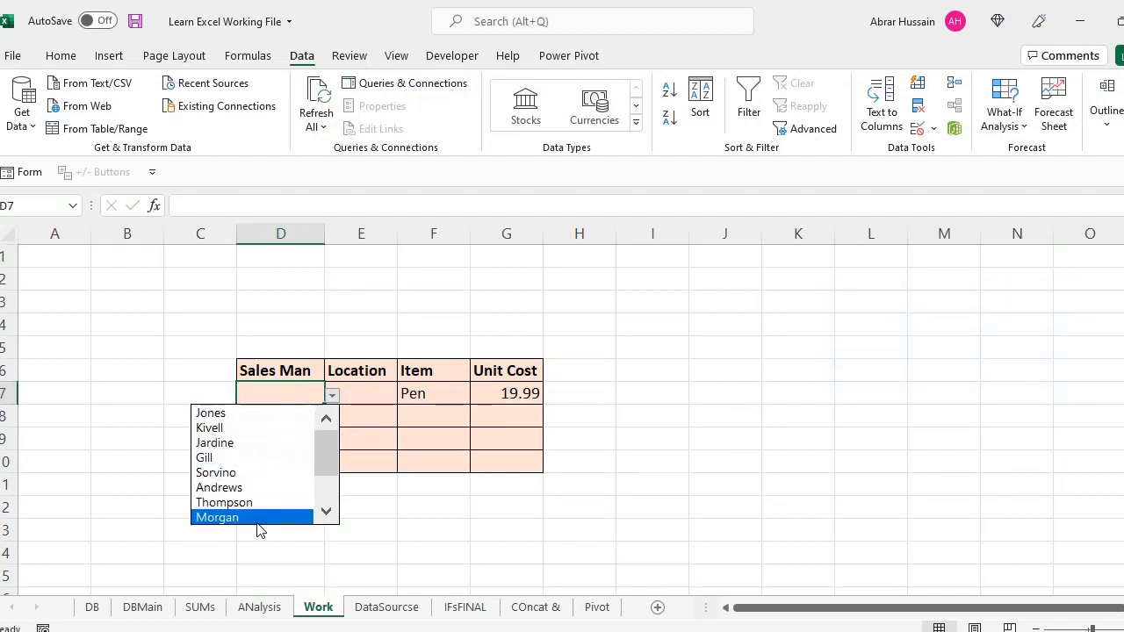
mouse_move(325, 445)
left_mouse_down()
mouse_move(325, 455)
mouse_move(322, 432)
mouse_move(328, 503)
mouse_move(329, 444)
mouse_move(325, 455)
left_mouse_up()
left_click(290, 393)
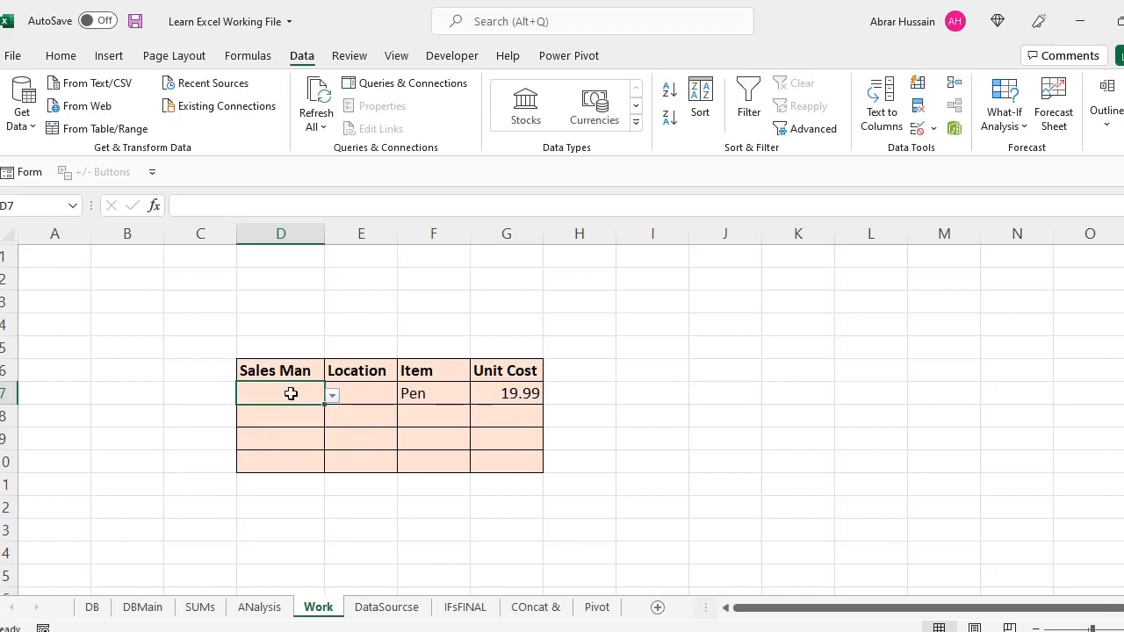
Try to filter the Sales Man list in D7 by entering "Kill", and cancel the entry
type("Kill")
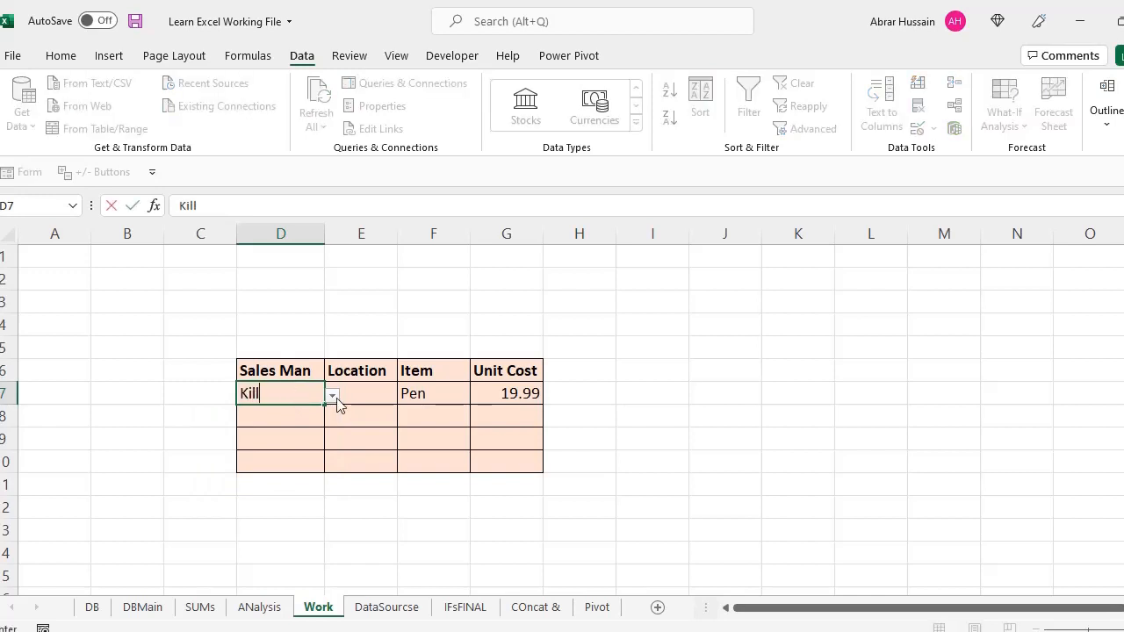
left_click(331, 397)
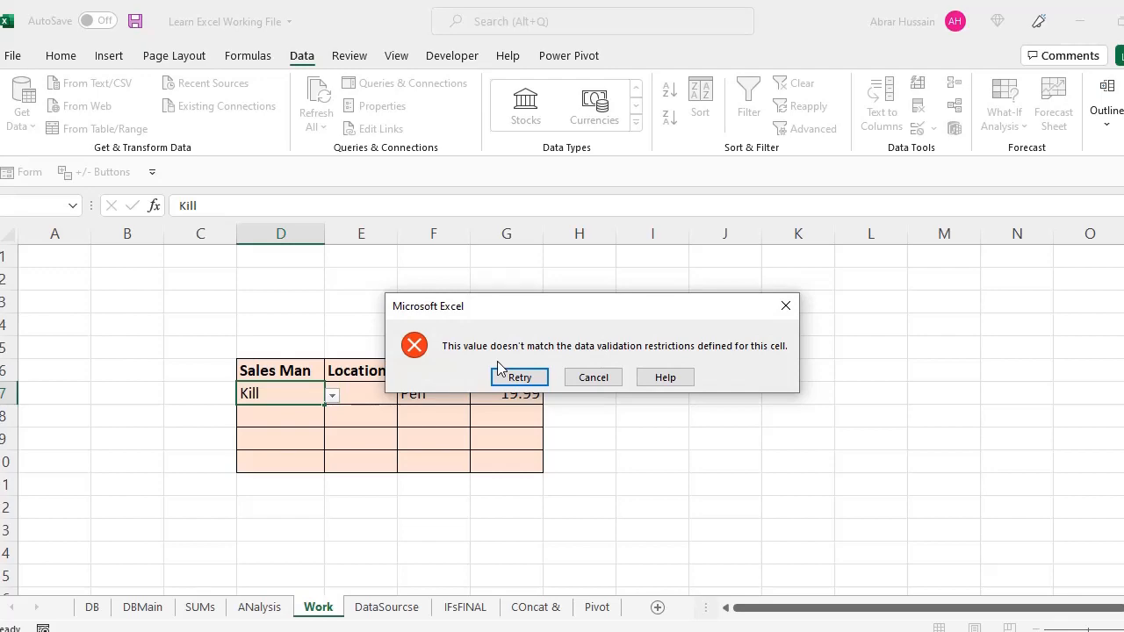
left_click(593, 379)
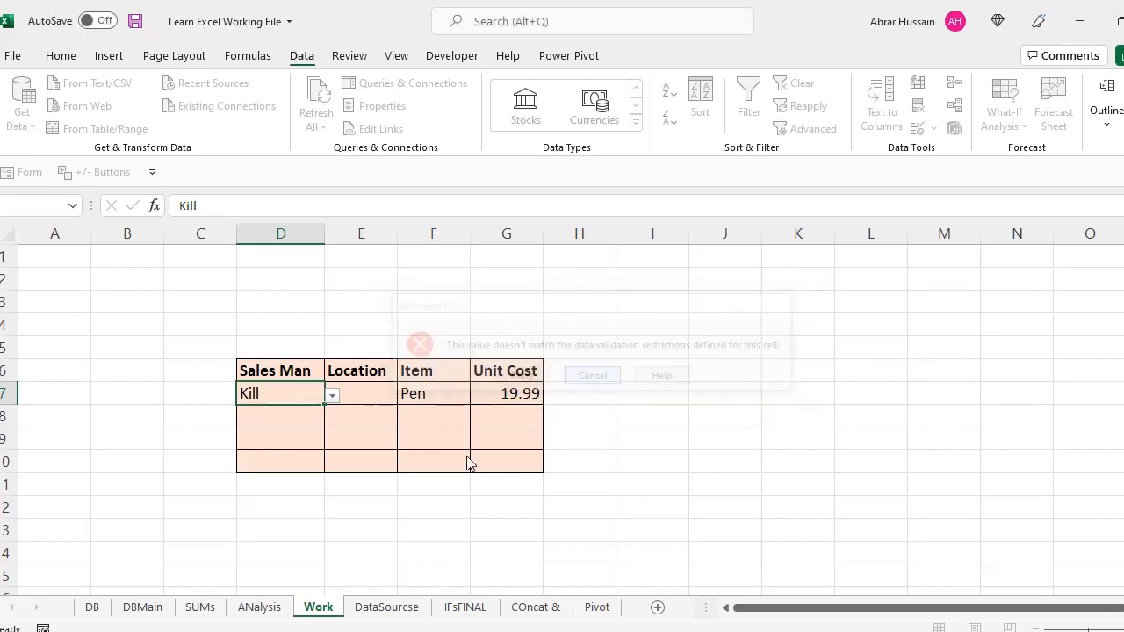
Examine the Sales Man source list in I2:I14 on the DataSourcse sheet alongside the drop-down cell B8
left_click(385, 608)
scroll(171, 285, "up", 1)
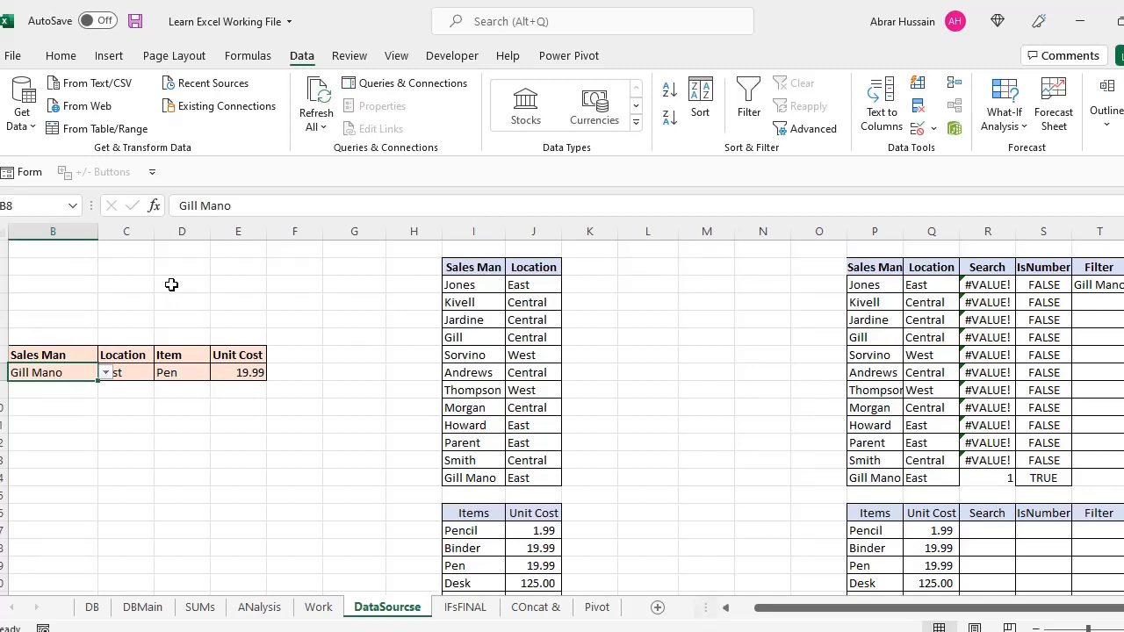
left_click(454, 268)
left_click_drag(455, 268, 463, 476)
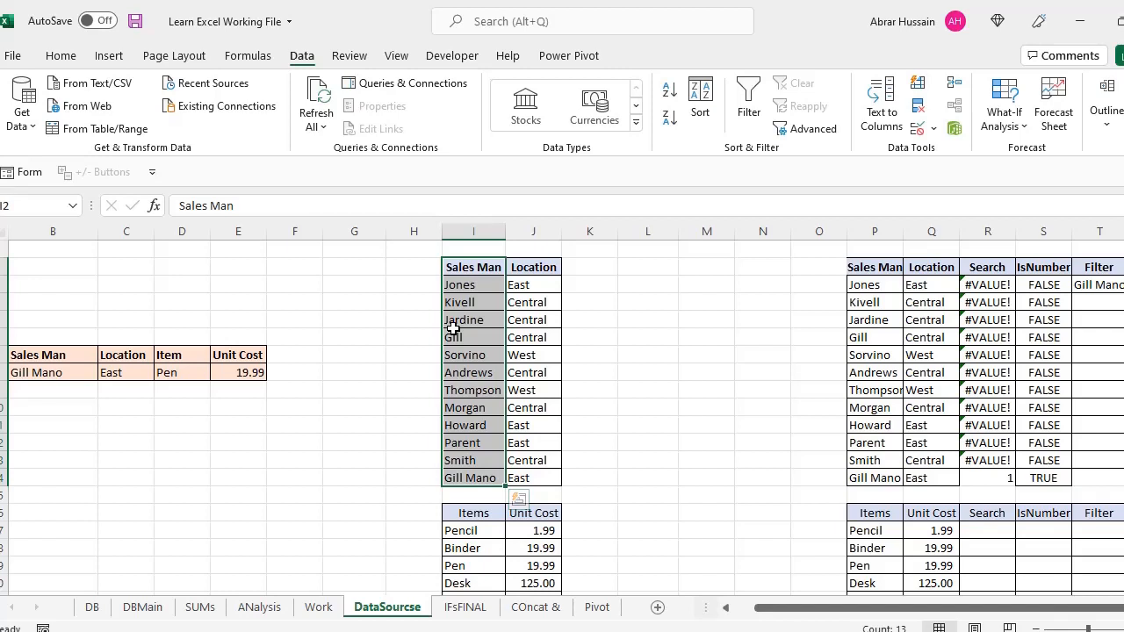
left_click(472, 497)
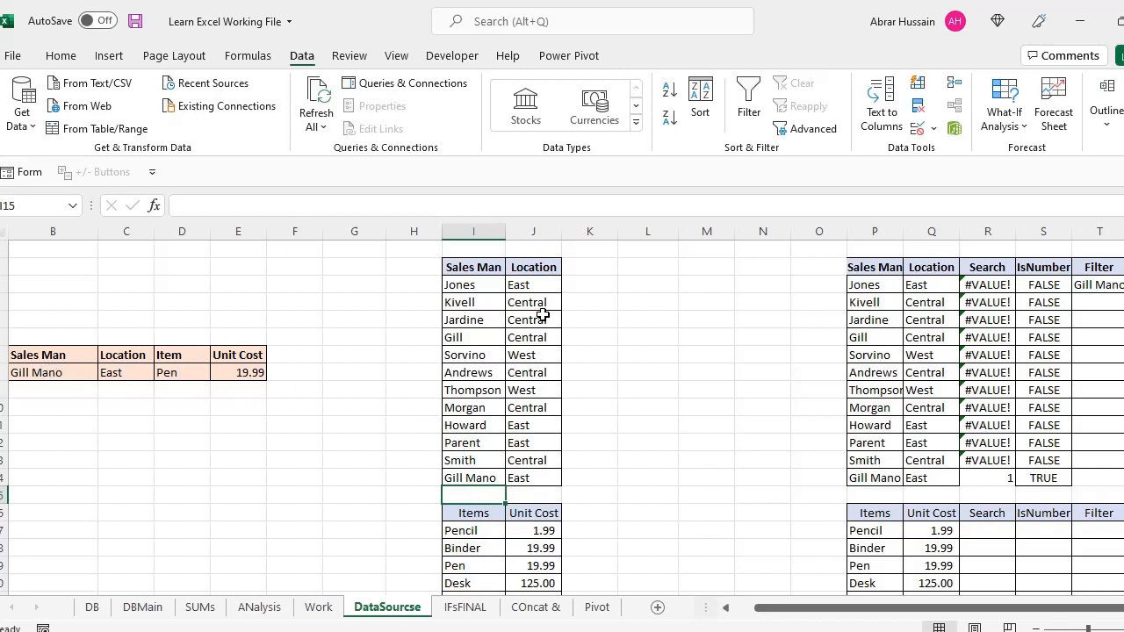
left_click(484, 309)
left_click_drag(475, 267, 474, 474)
left_click(75, 372)
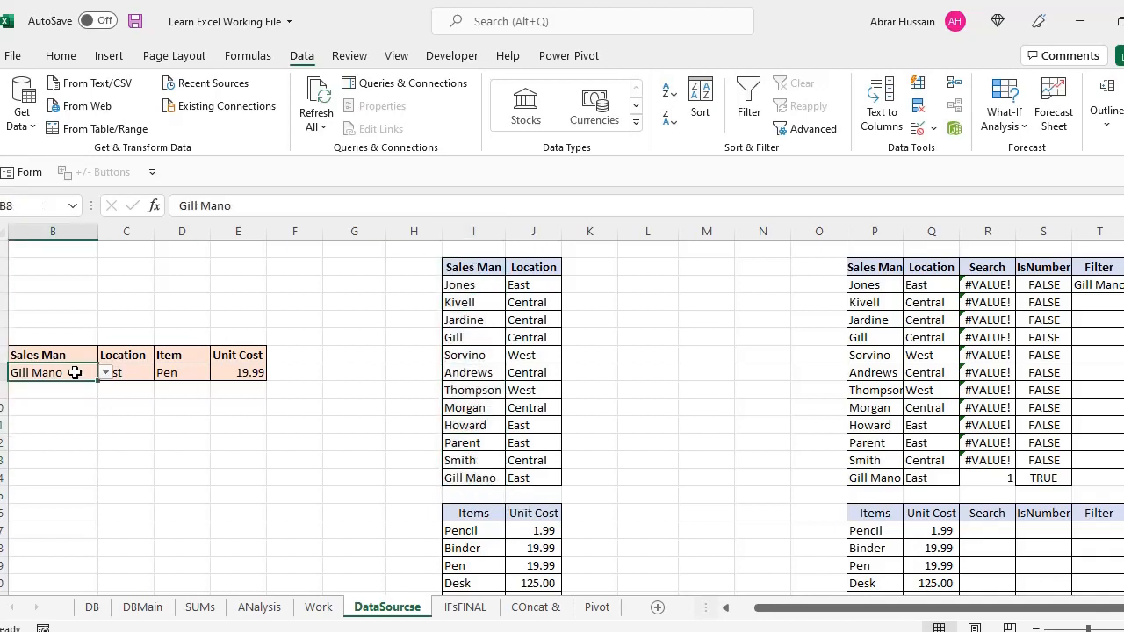
left_click(477, 269)
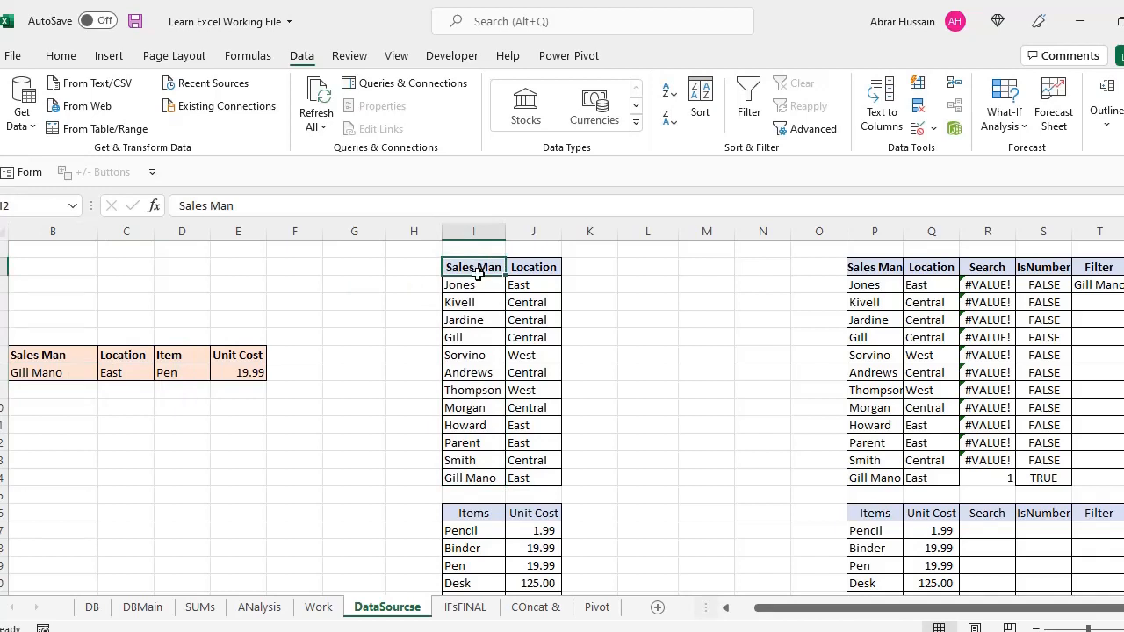
left_click_drag(477, 272, 443, 477)
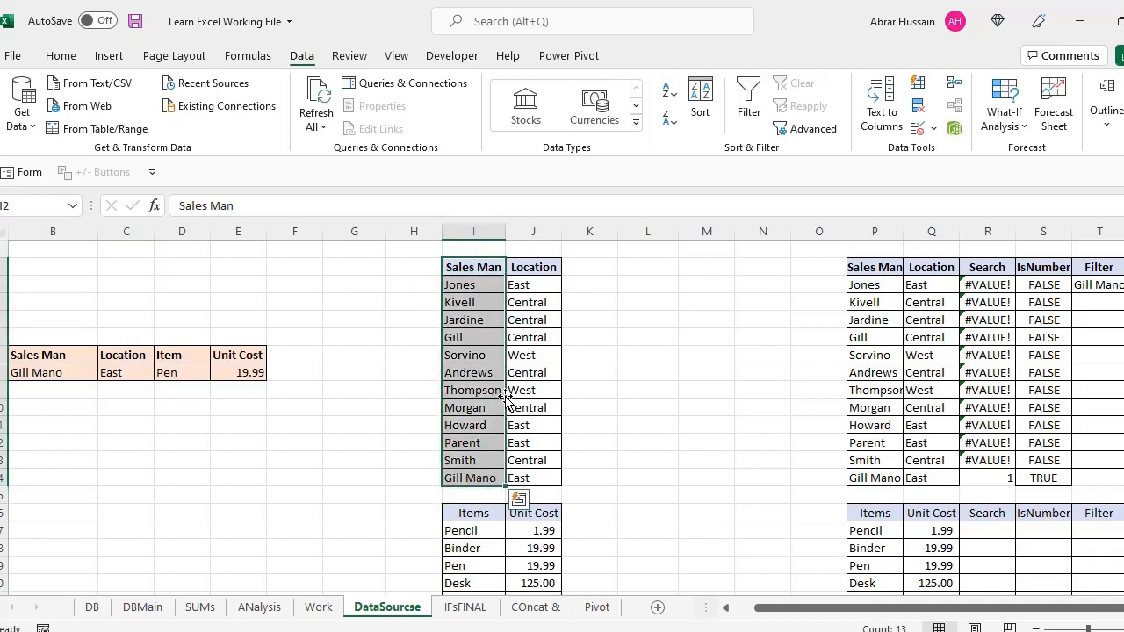
Add a list data validation to cell B9 with the source =$I$3:$I$14
left_click(68, 386)
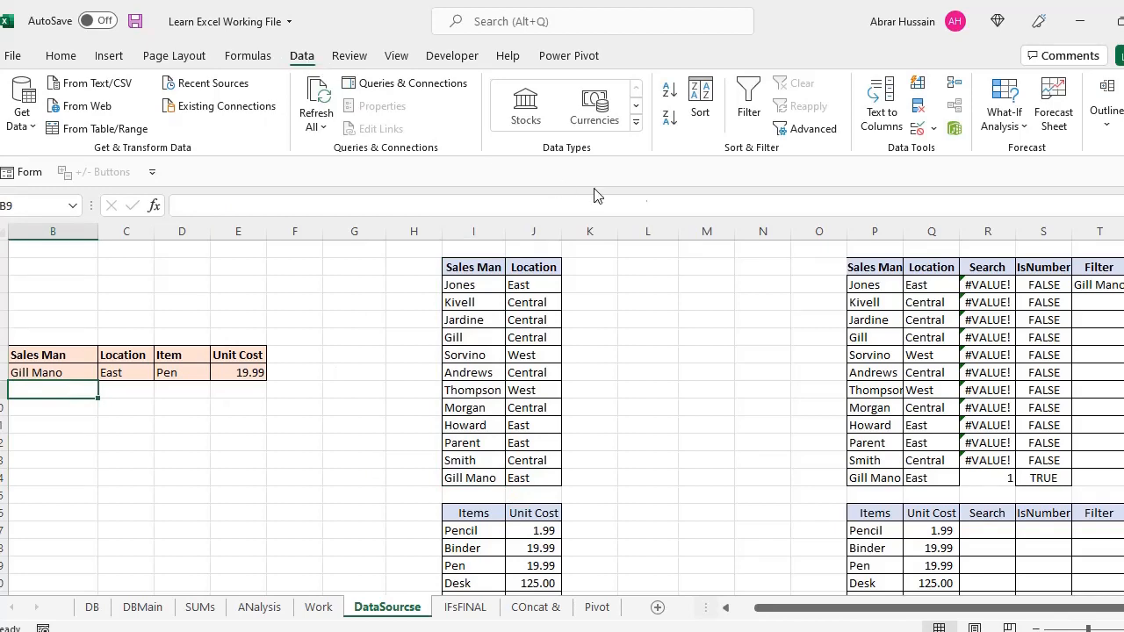
left_click(935, 130)
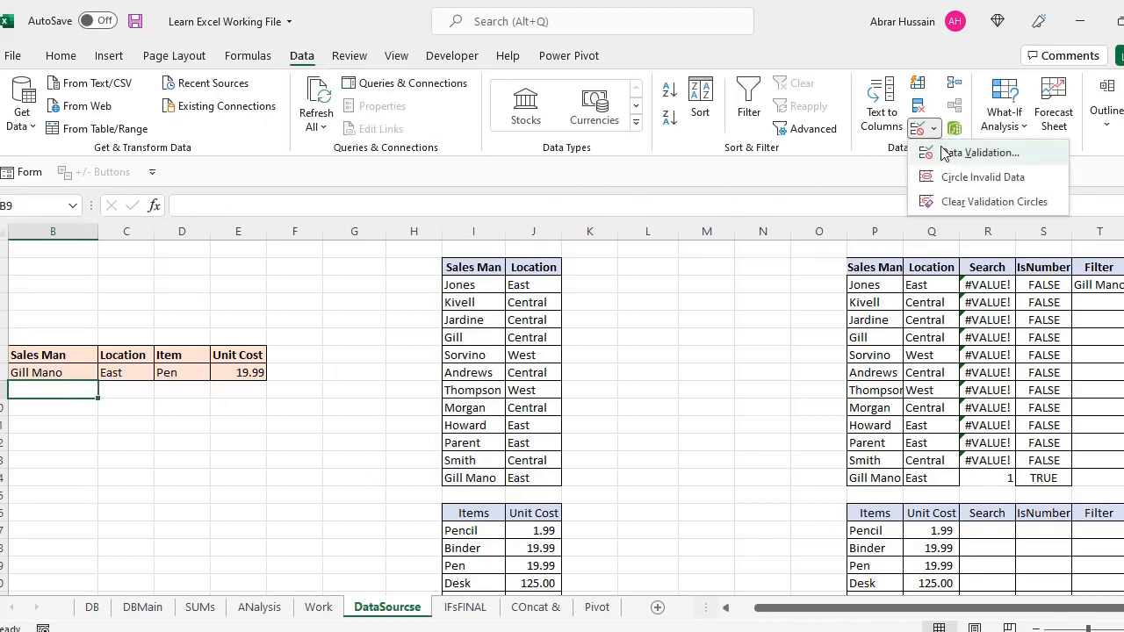
left_click(958, 153)
left_click(751, 362)
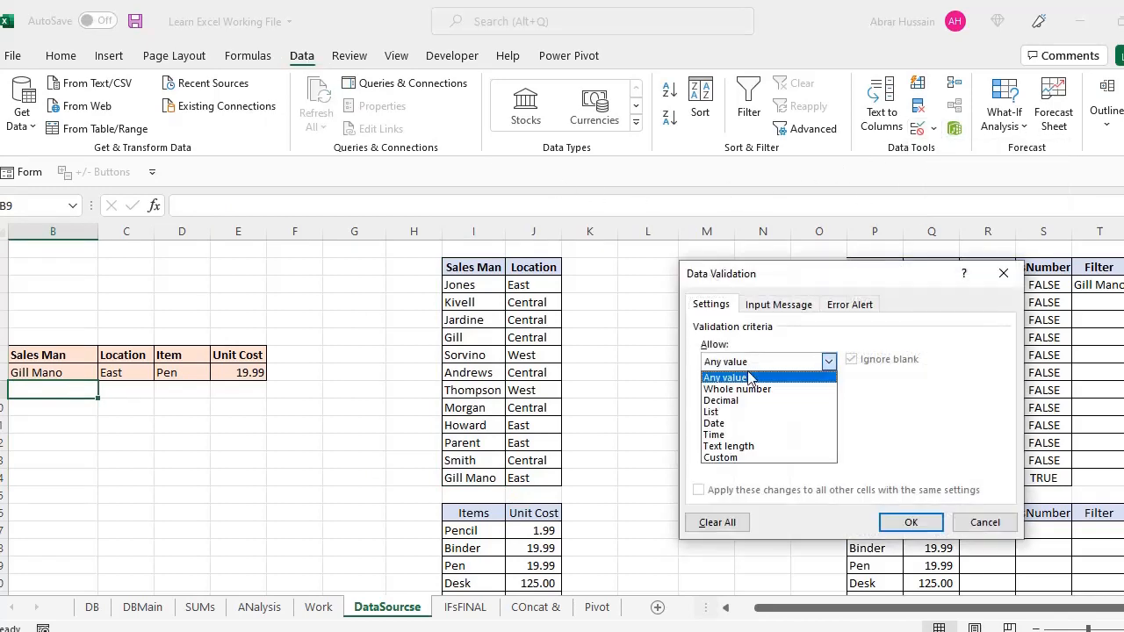
left_click(747, 412)
left_click(744, 432)
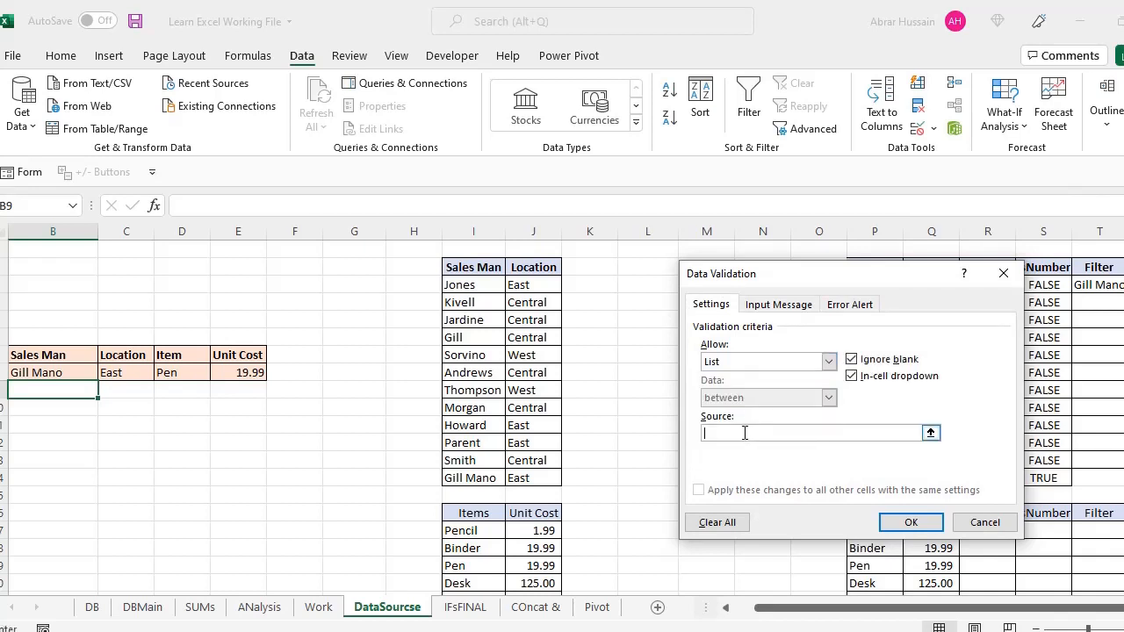
left_click(931, 432)
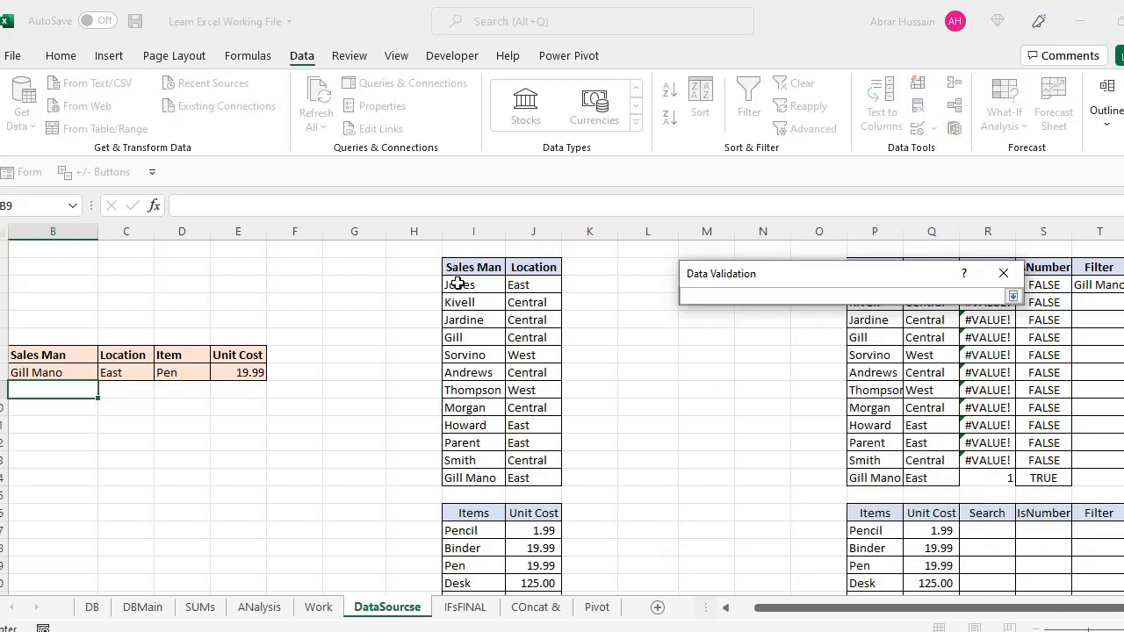
left_click_drag(458, 284, 462, 478)
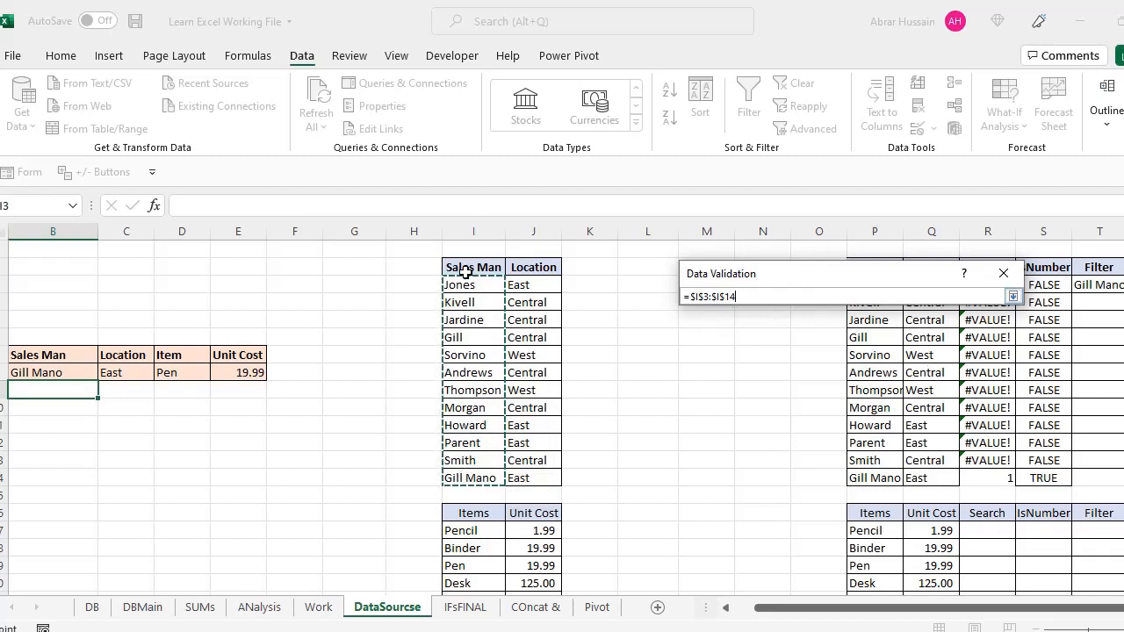
left_click(1013, 296)
left_click(910, 524)
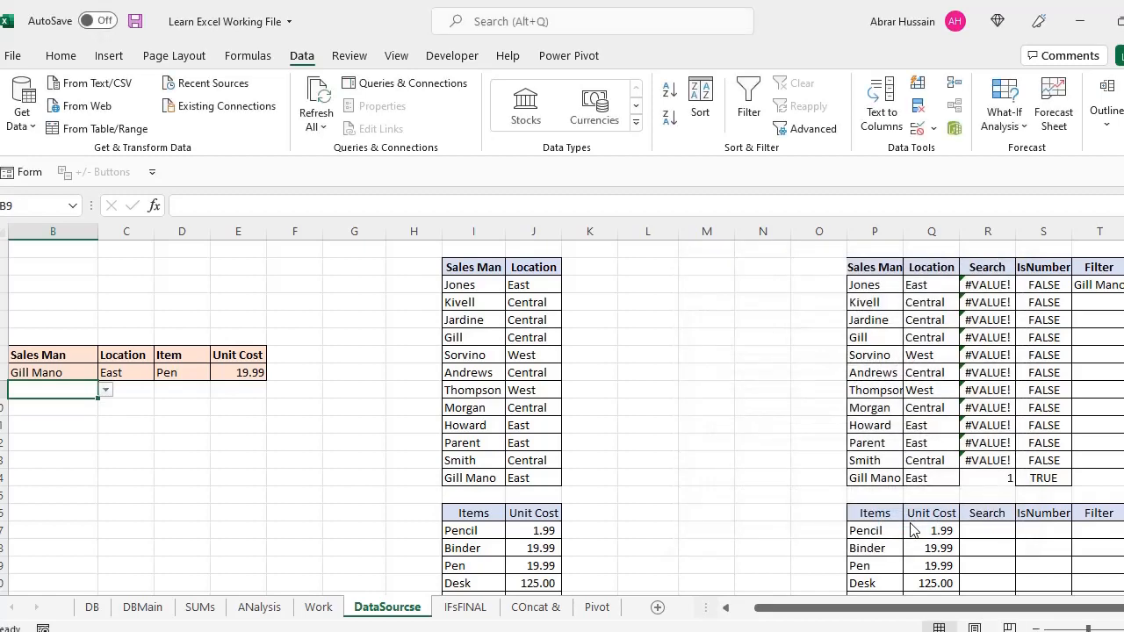
Check the drop-down list of cell B9 and return to the Sales Man entry in B8
left_click(105, 390)
key("Escape")
key("alt")
left_click(180, 395)
left_click(59, 372)
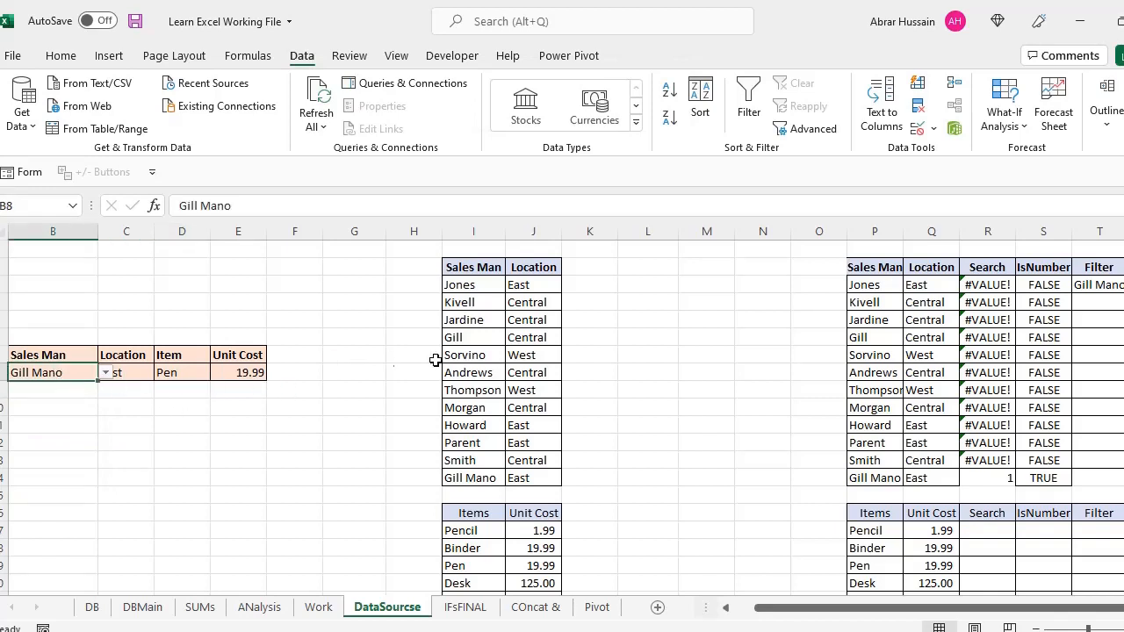
Copy the Search, IsNumber and Filter headers from R2:T2 to K2:M2, beside the Location column
left_click(471, 279)
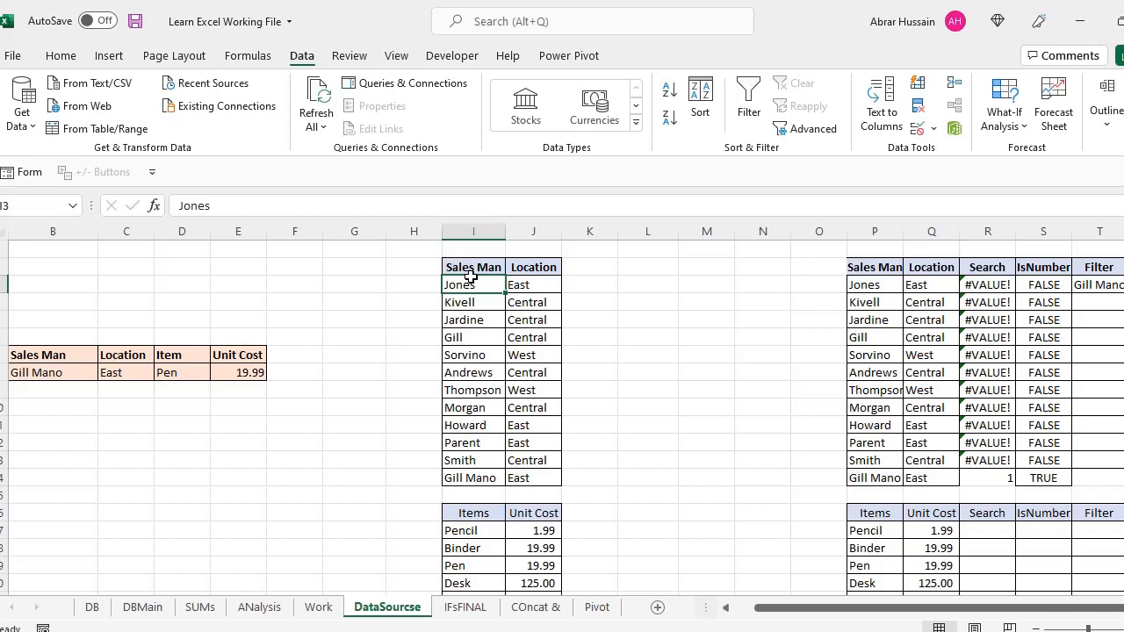
left_click(999, 270)
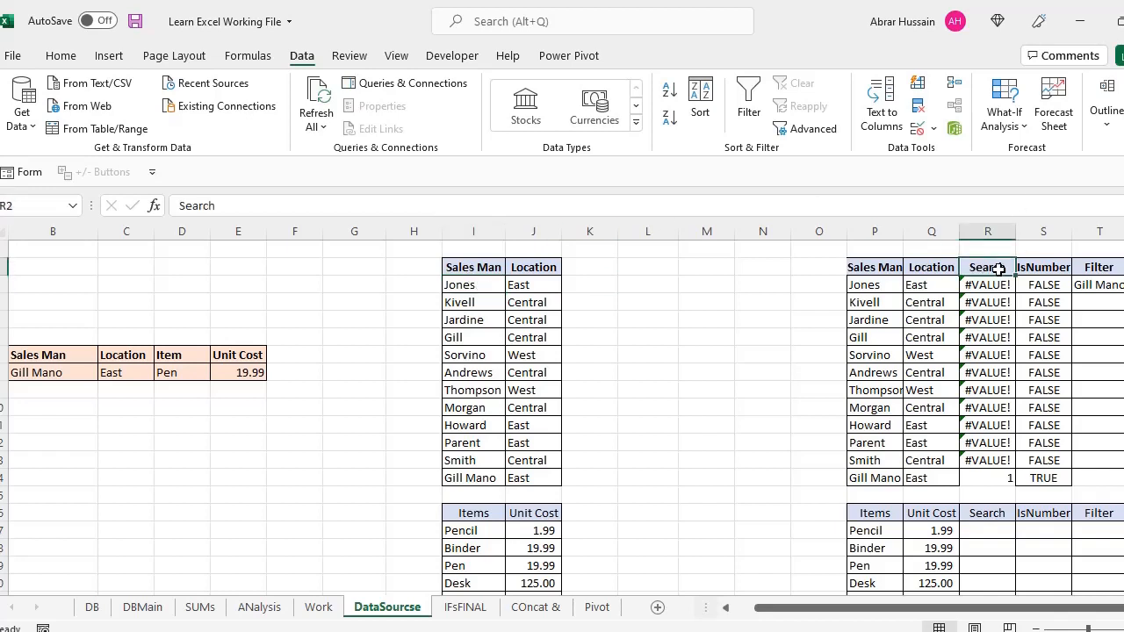
left_click_drag(999, 269, 1081, 267)
key("ctrl+c")
left_click(592, 263)
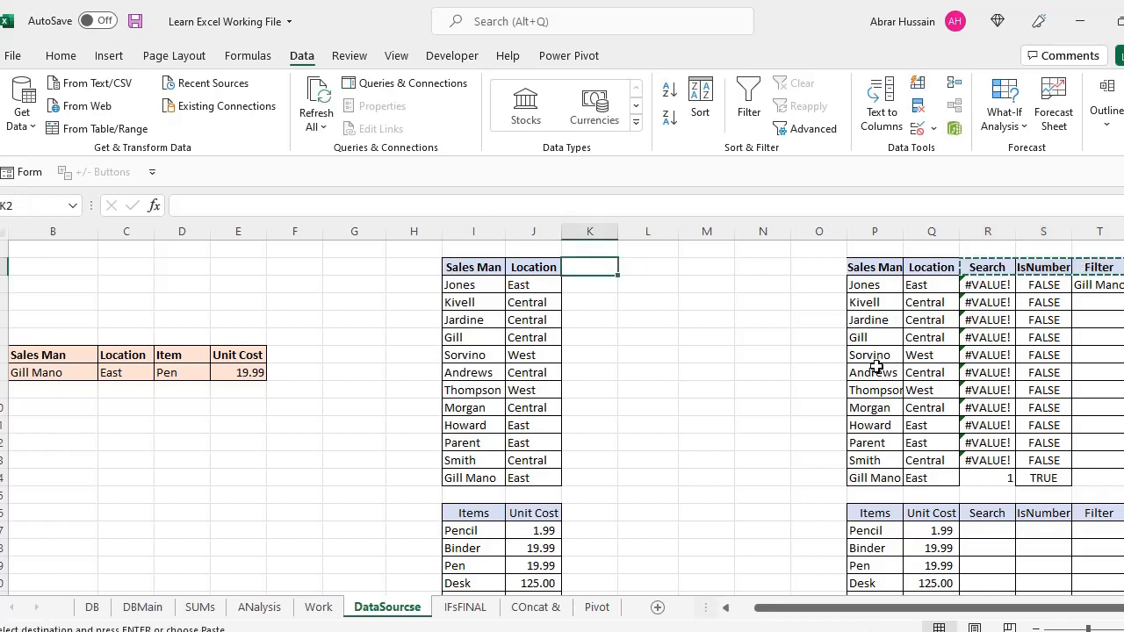
key("ctrl+v")
Examine the Sales Man table with its helper columns in I2:M14, the entry row B7:E8 and the existing SEARCH formula in R3
left_click_drag(468, 269, 571, 445)
left_click(583, 273)
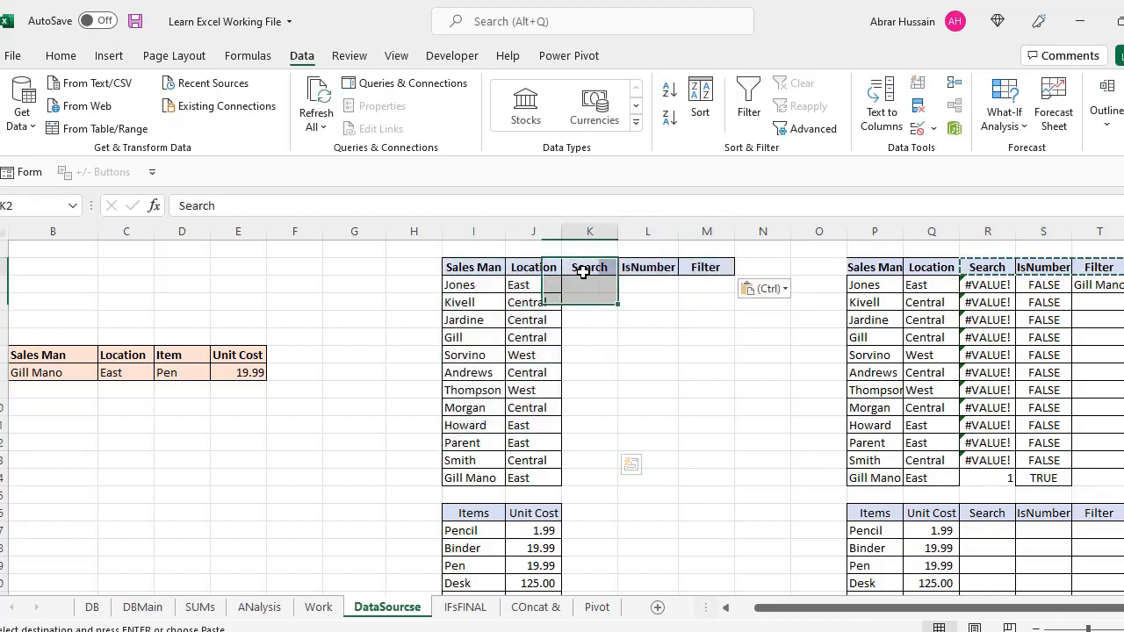
left_click(629, 269)
left_click(720, 265)
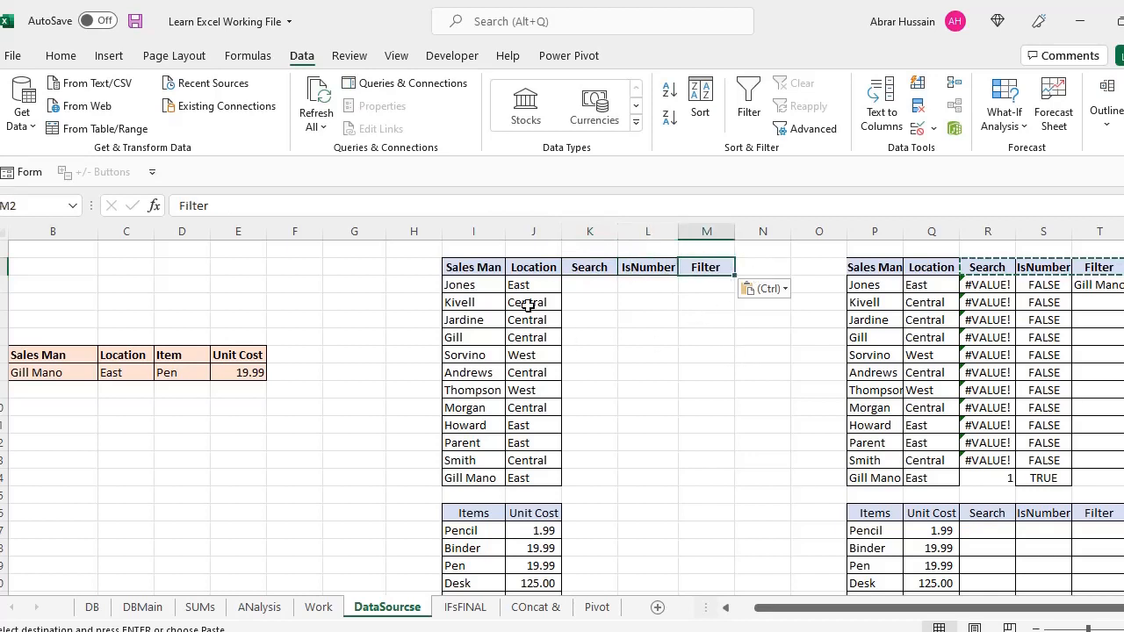
left_click(470, 283)
left_click(627, 281)
left_click(602, 286)
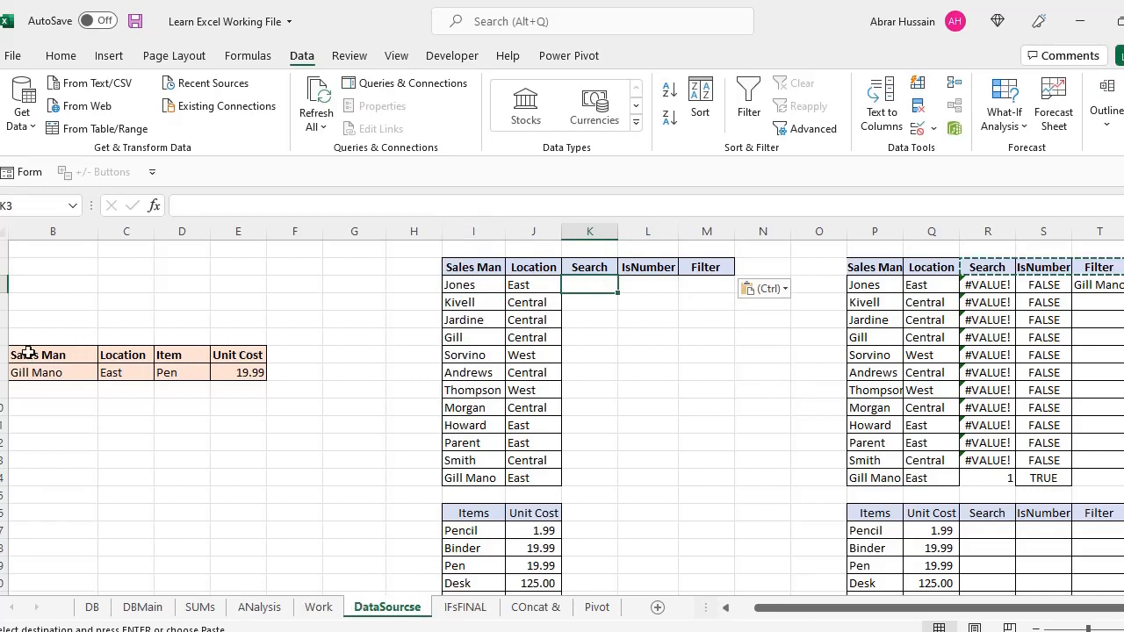
left_click_drag(20, 354, 232, 386)
left_click(534, 289)
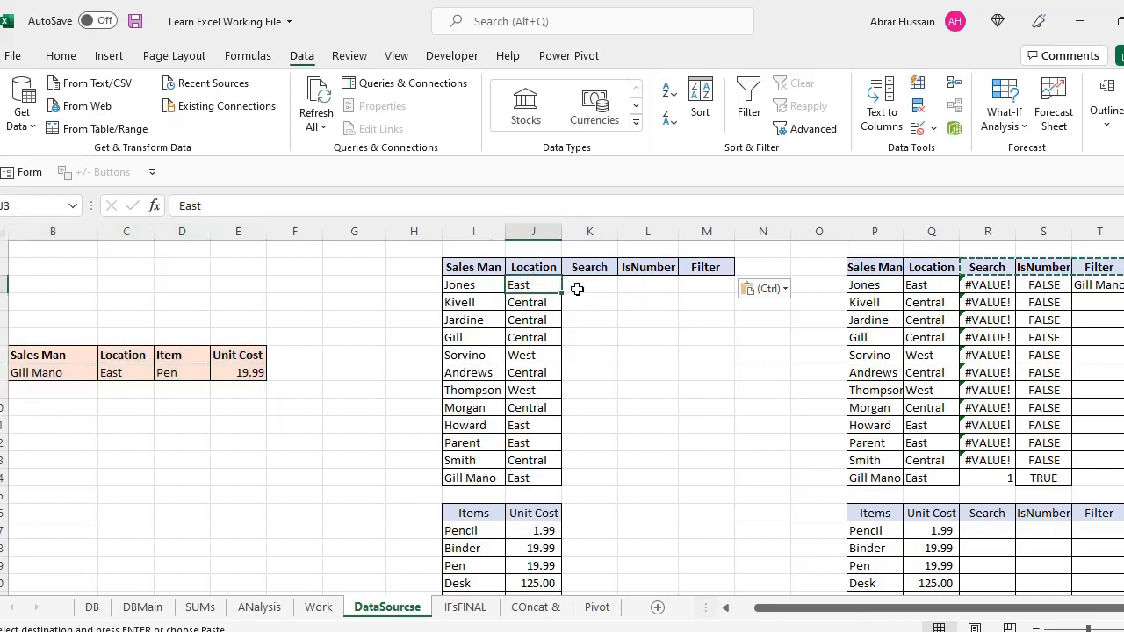
left_click(585, 289)
left_click_drag(518, 288, 530, 477)
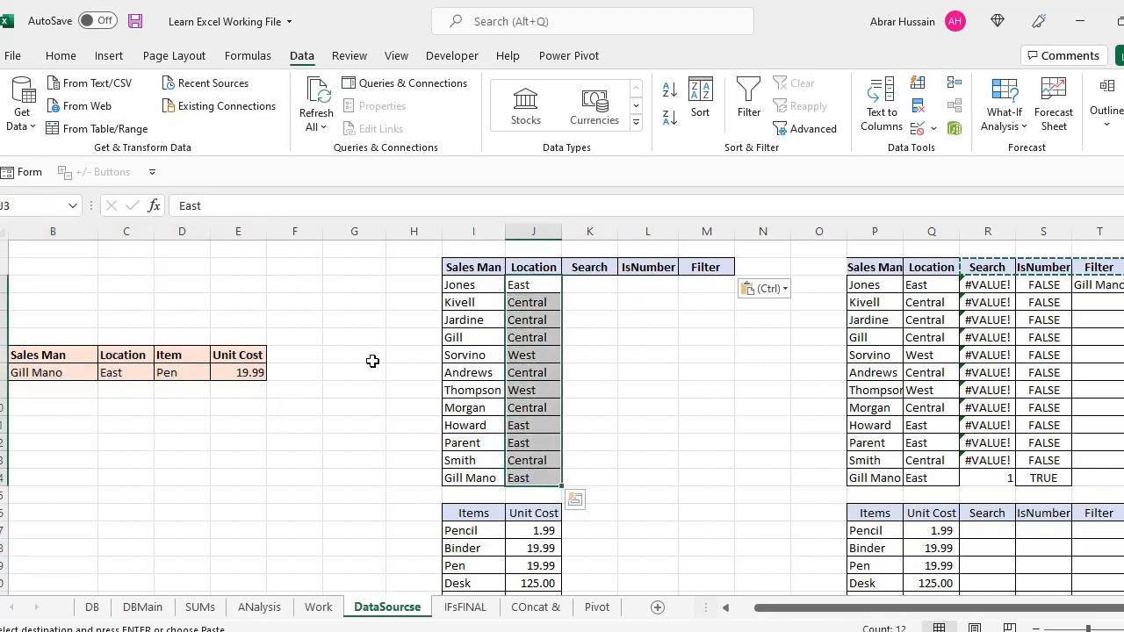
left_click_drag(466, 265, 715, 483)
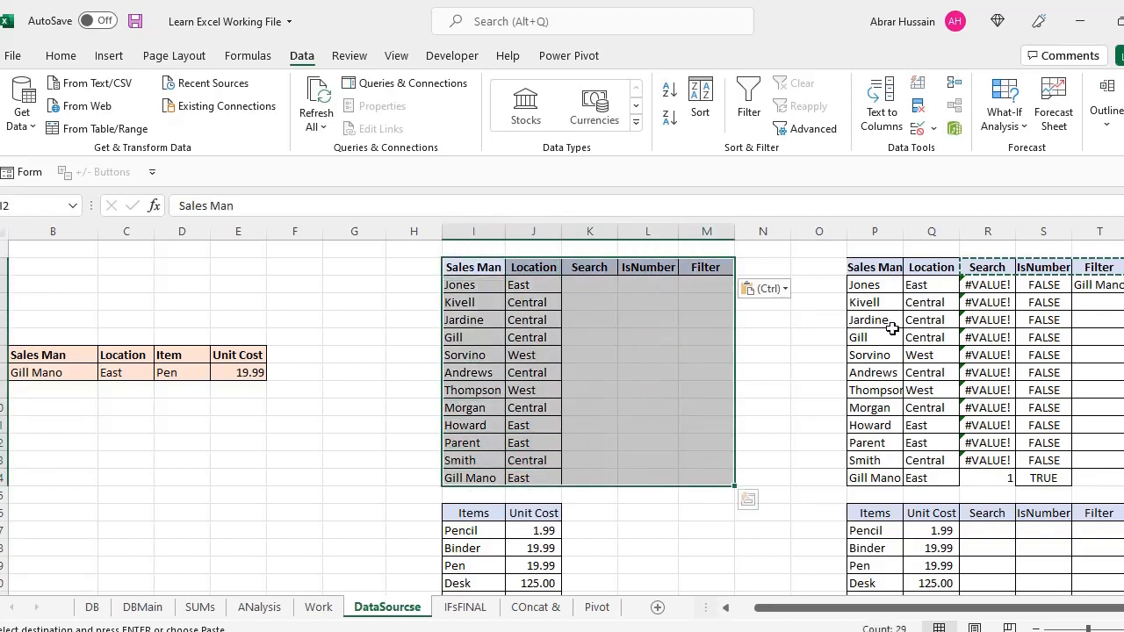
left_click(483, 283)
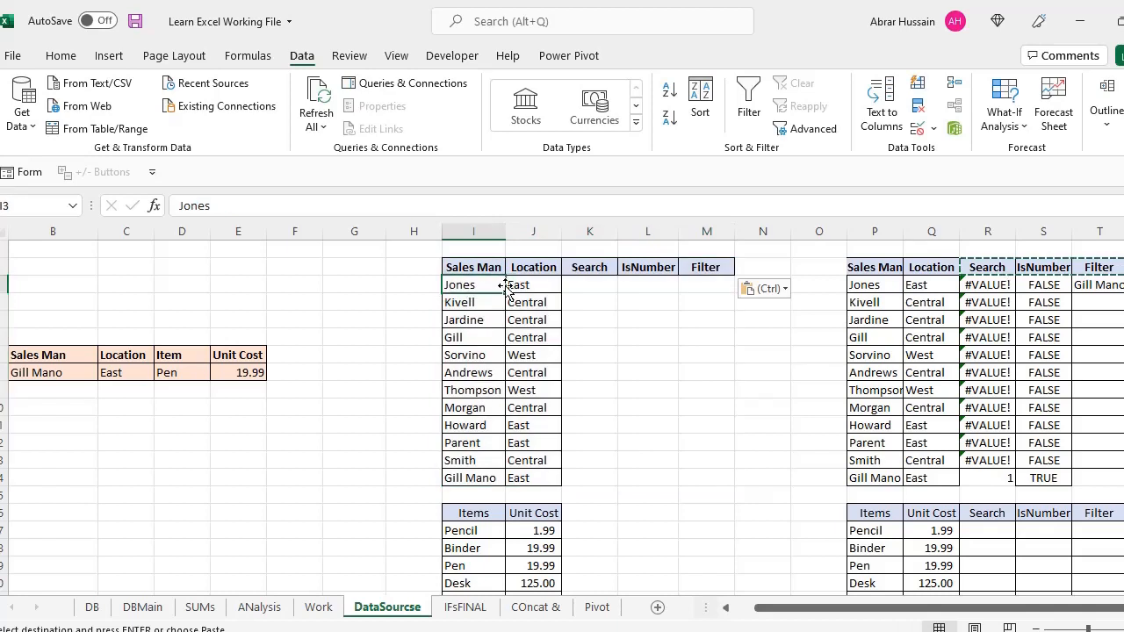
left_click(613, 285)
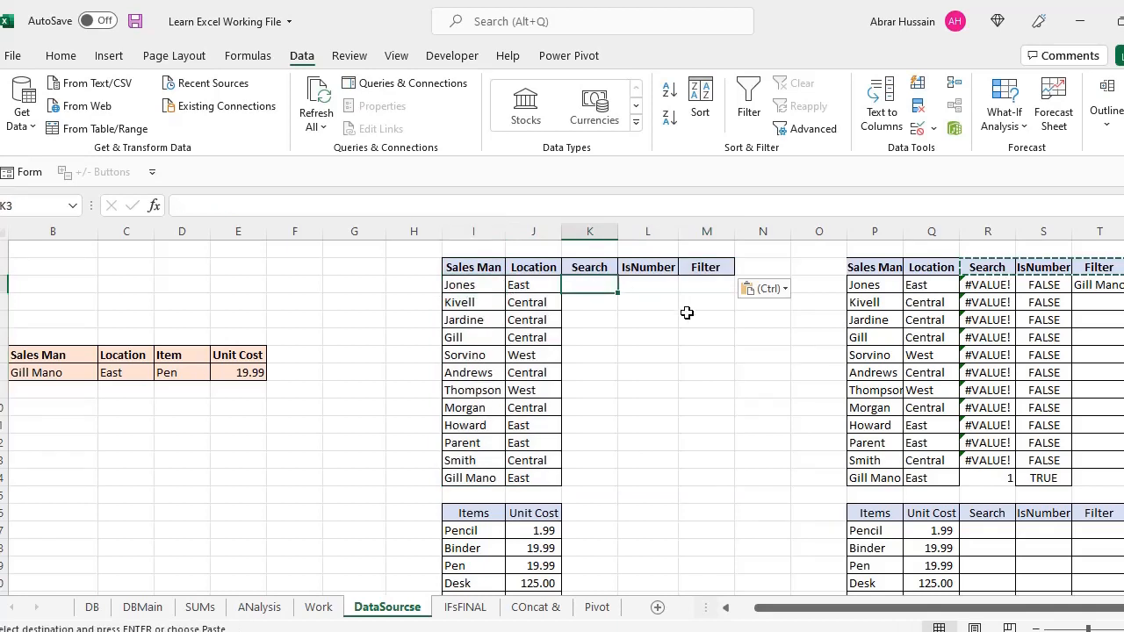
double_click(1001, 285)
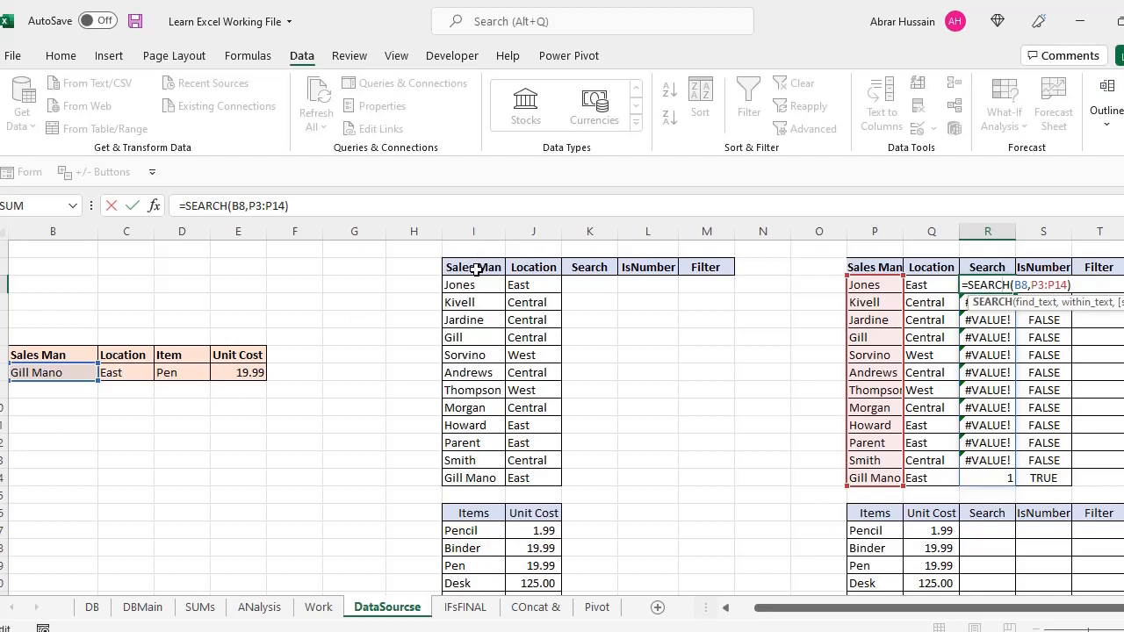
Enter the formula =SEARCH(B8,I3:I14) in K3 to look up the B8 entry within the Sales Man list
left_click(606, 281)
type("=")
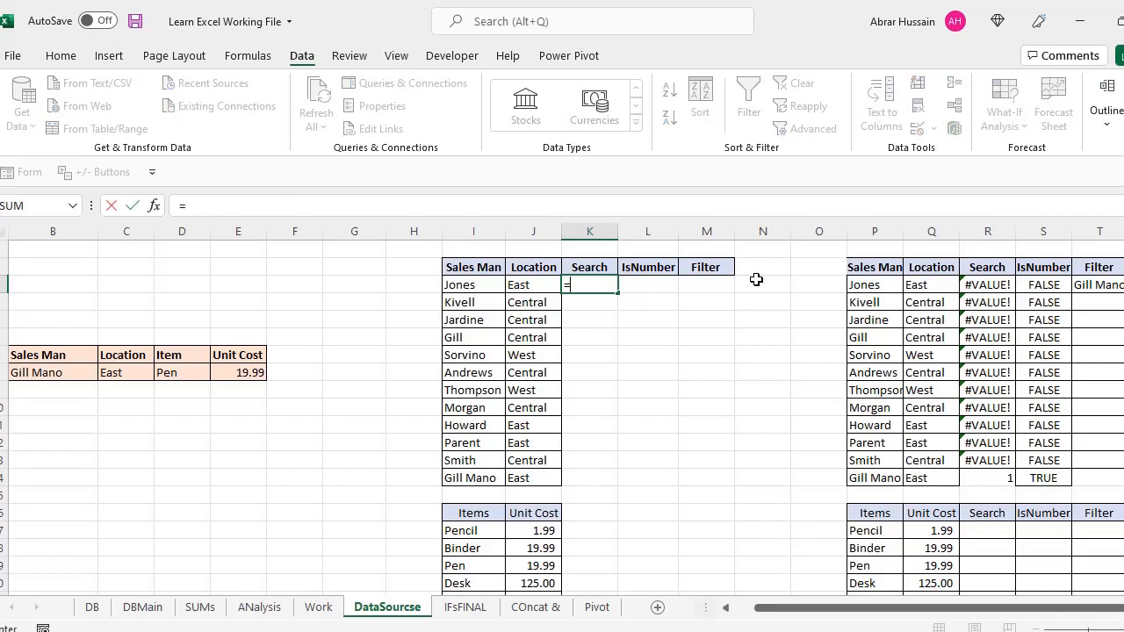
type("search")
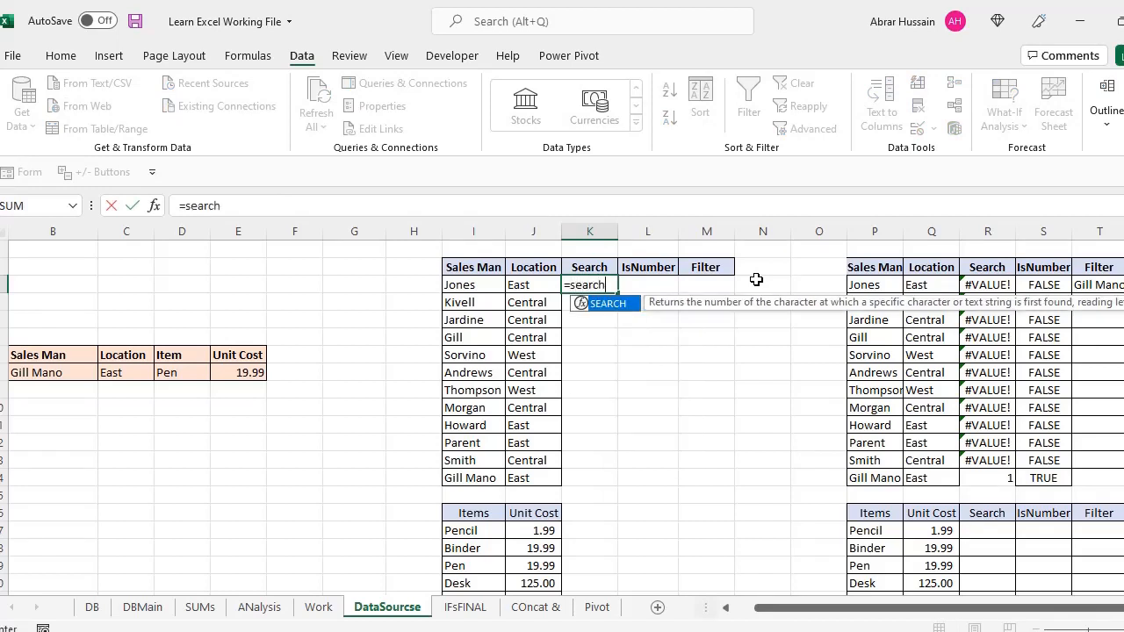
type("(")
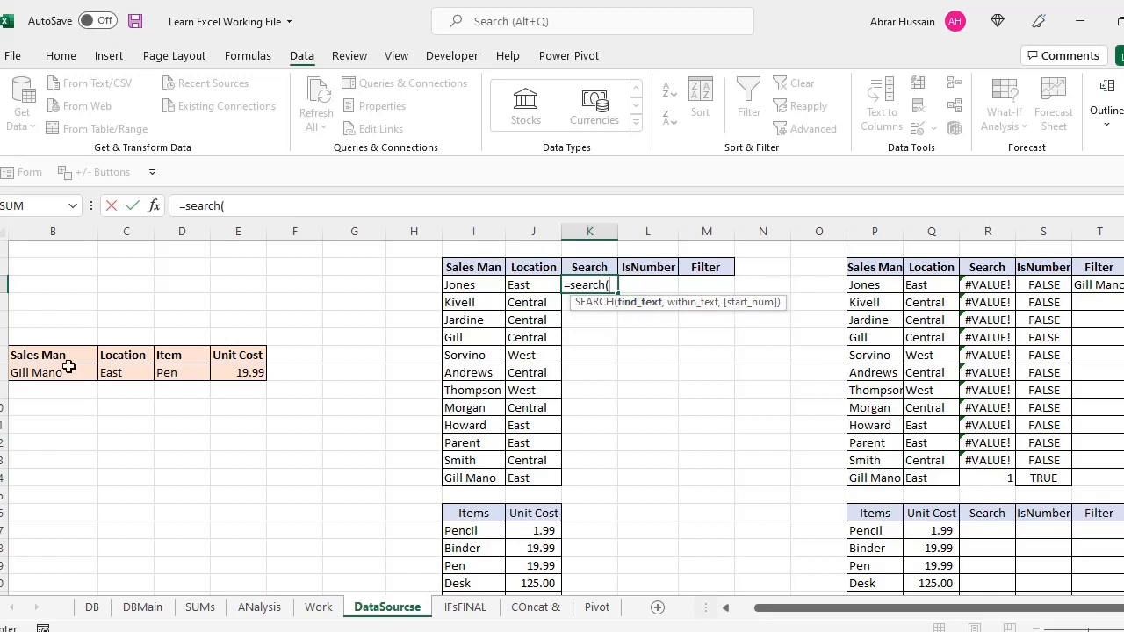
left_click(39, 375)
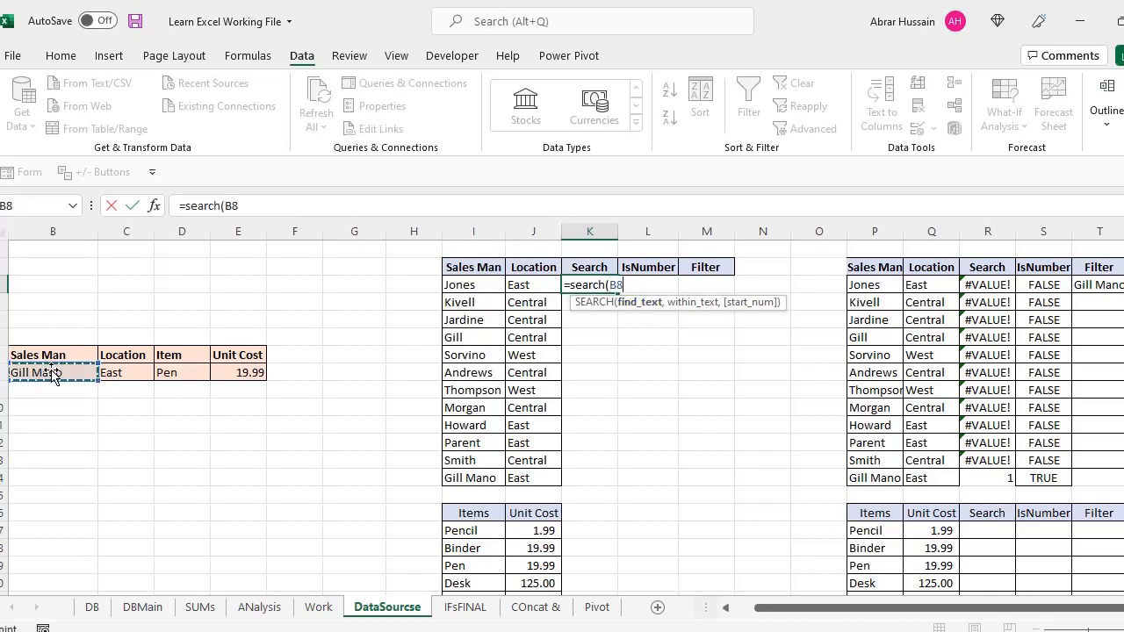
type(",")
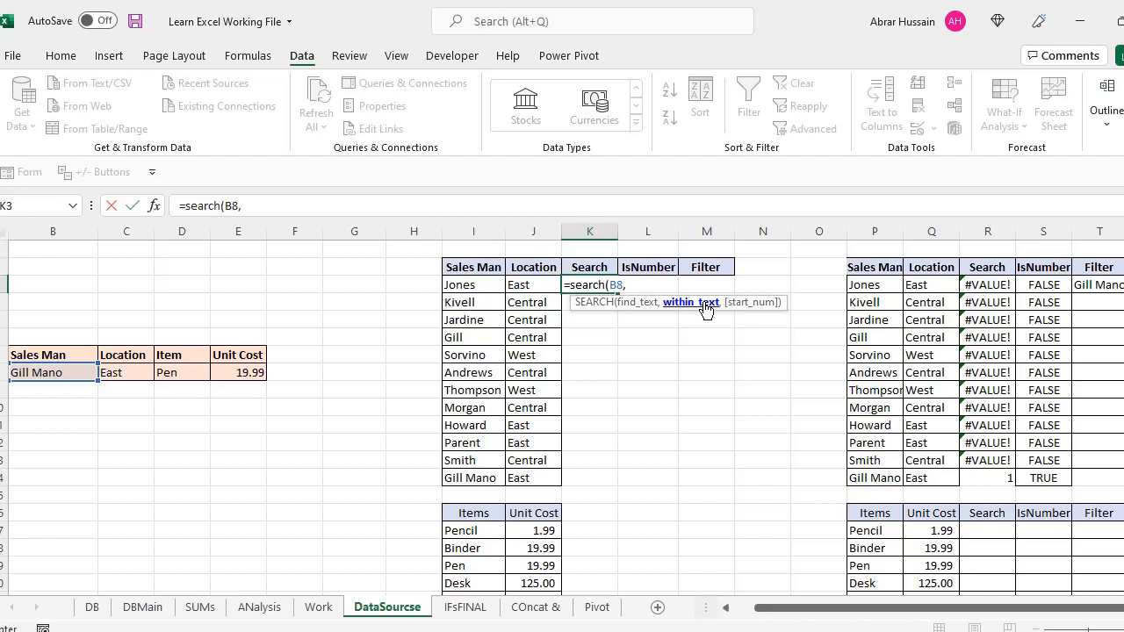
left_click_drag(467, 285, 481, 472)
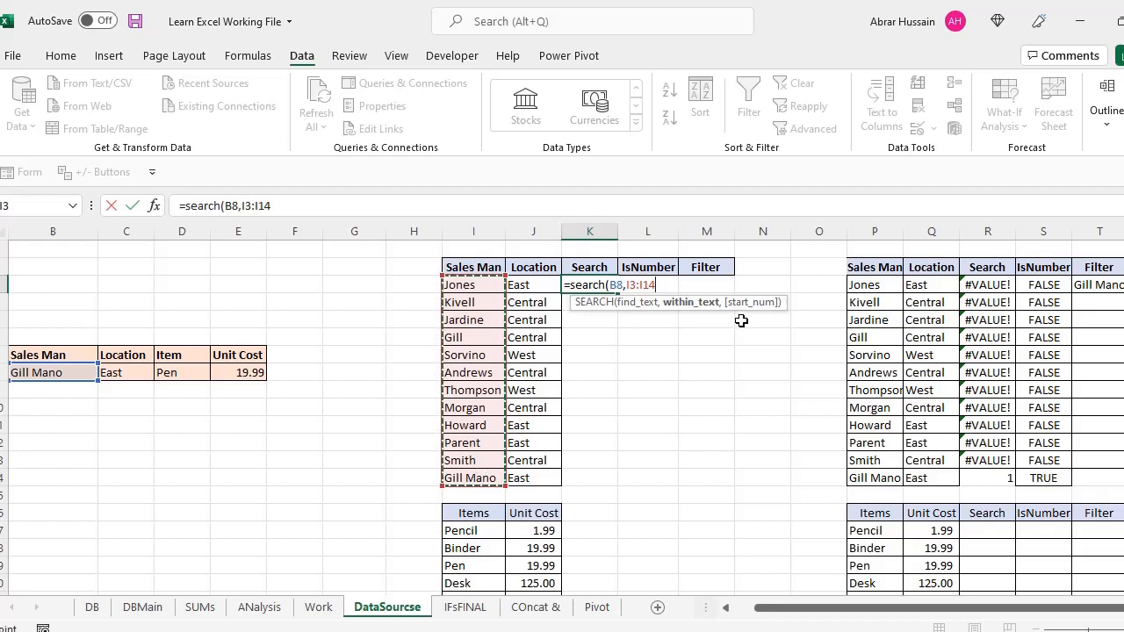
type(")")
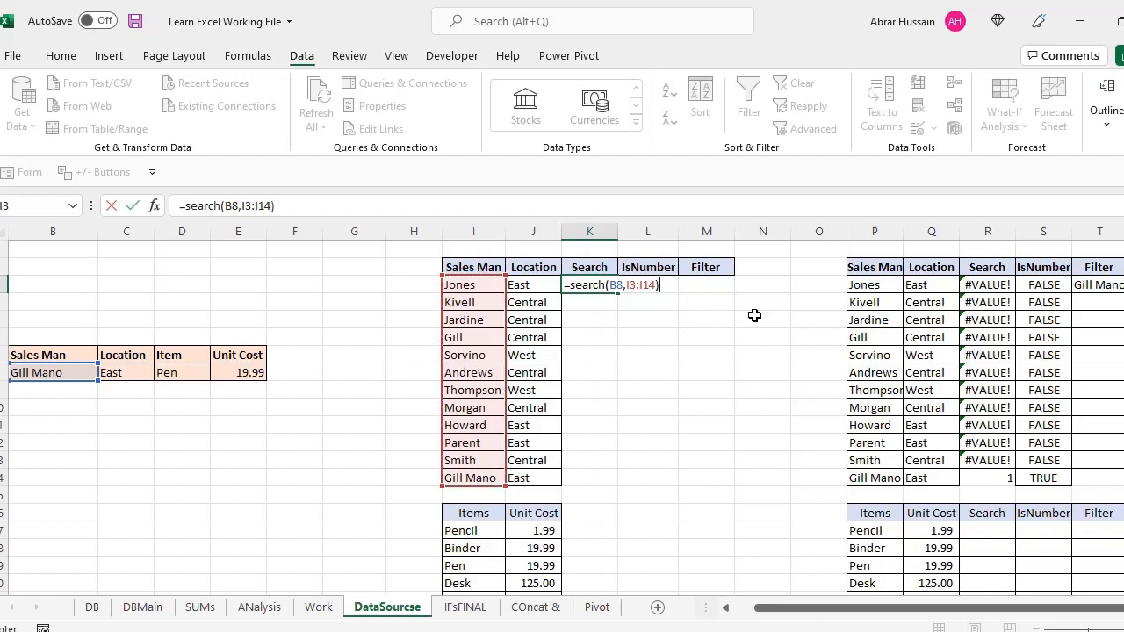
key("Return")
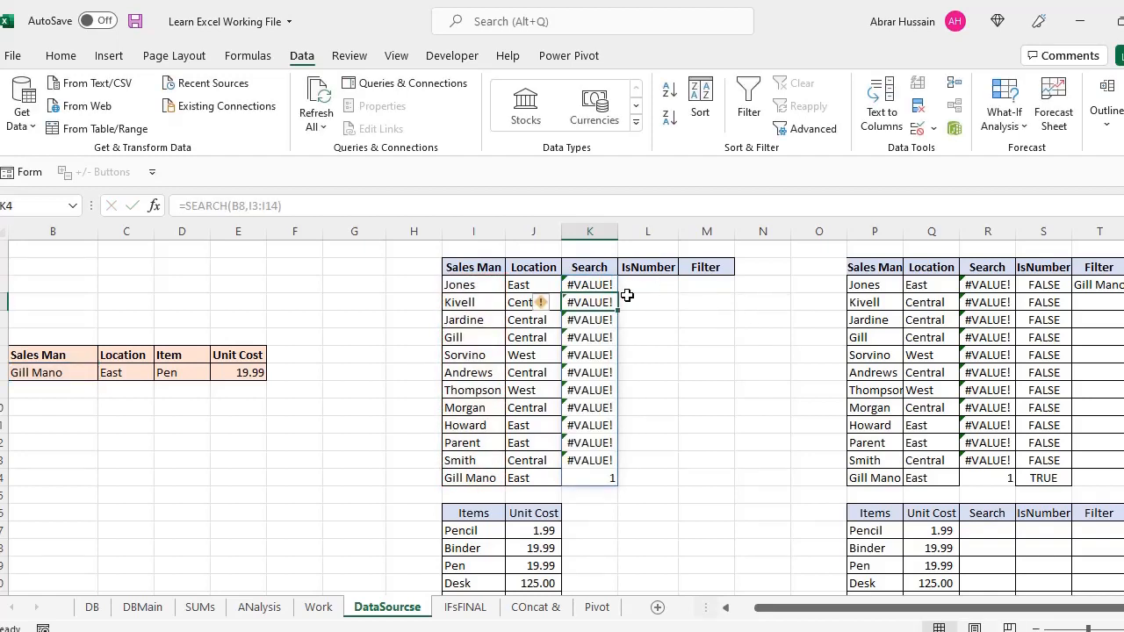
Compare the Search results in K3:K14 with the last salesman in I14
left_click_drag(575, 285, 585, 469)
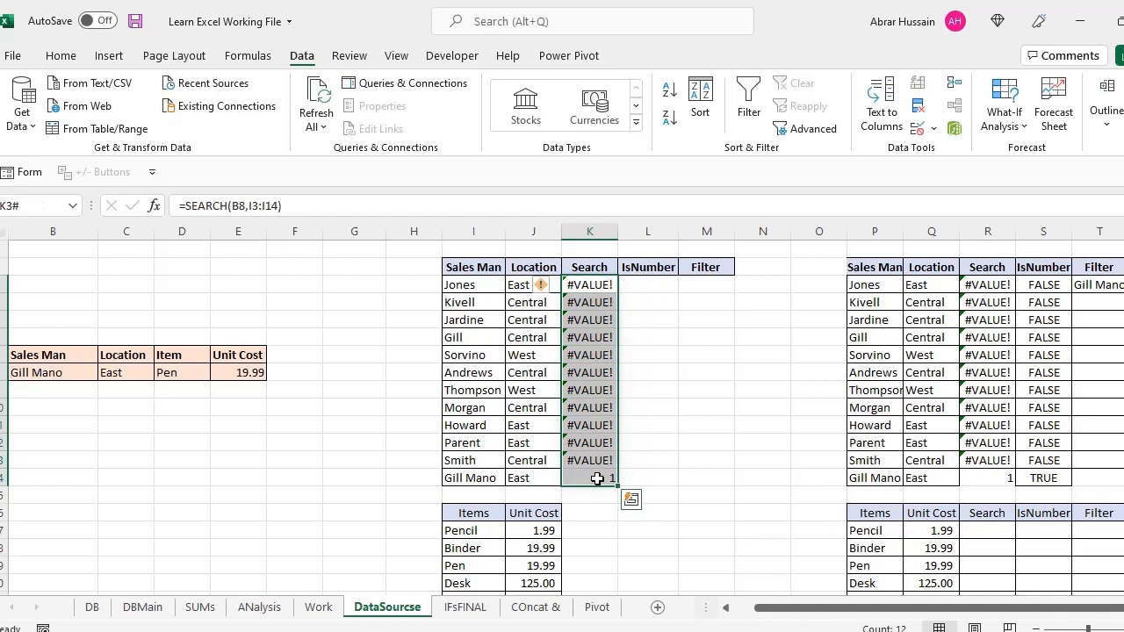
left_click(583, 479)
left_click(473, 480)
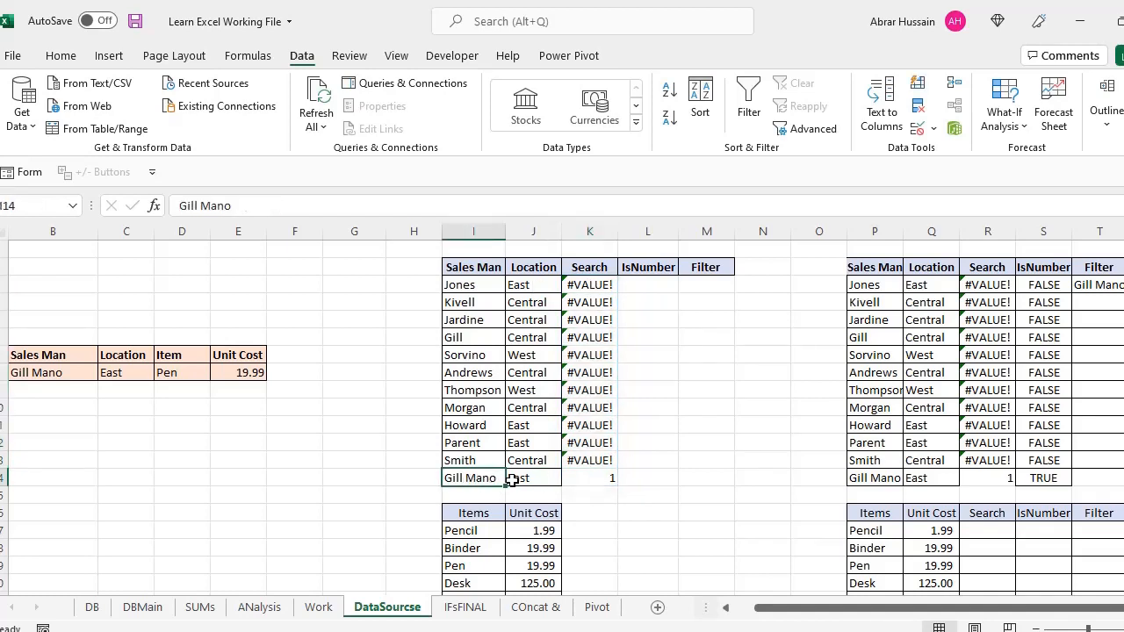
Clear the Sales Man entry in B8 and check the Search results in K3:K14
left_click(53, 372)
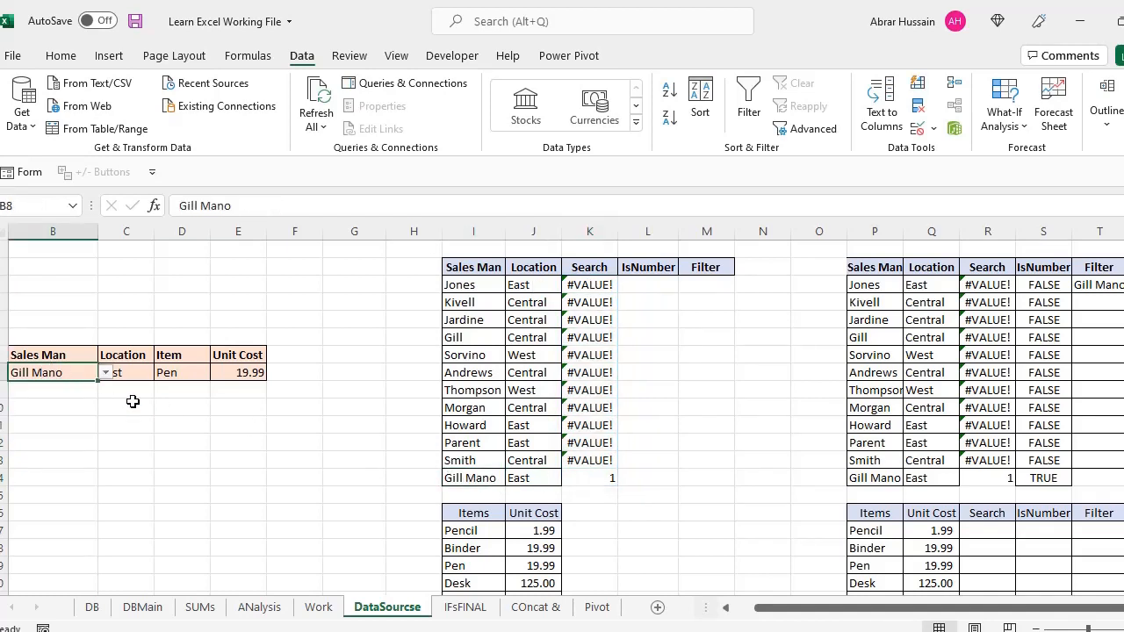
key("Delete")
left_click(591, 284)
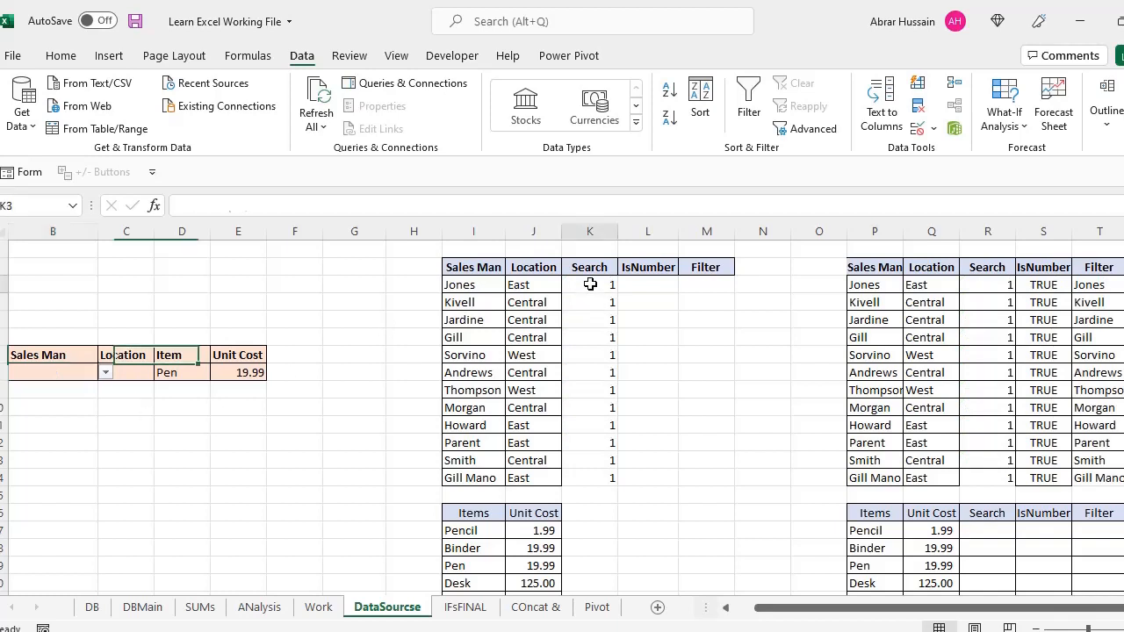
left_click_drag(590, 284, 581, 472)
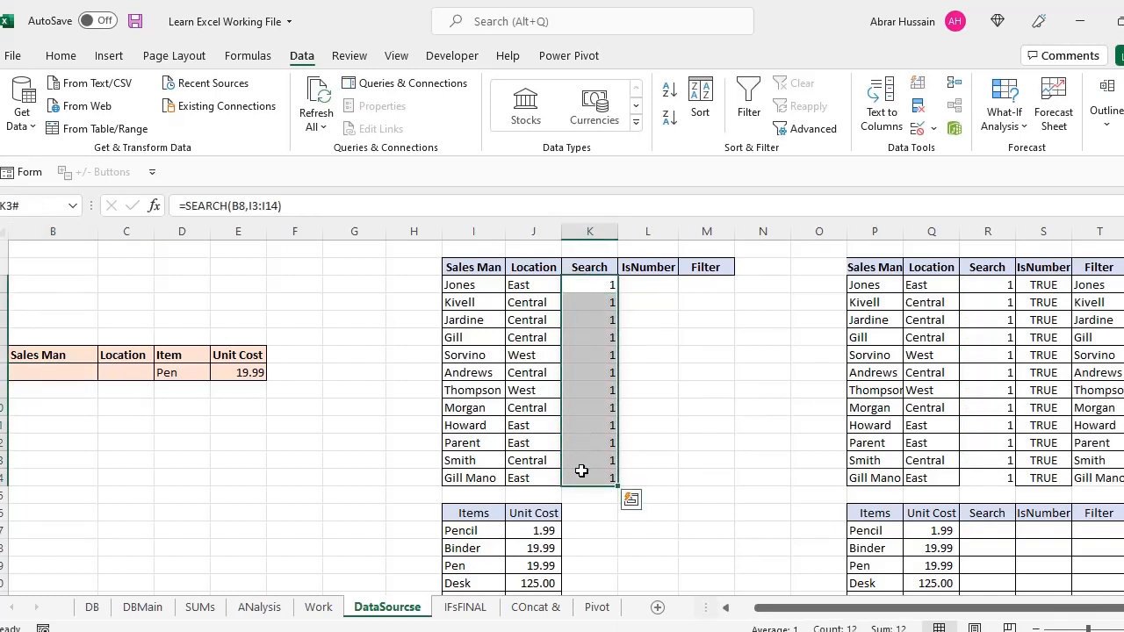
Enter the formula =ISNUMBER(K3) in L3 to test the first Search result
left_click(648, 284)
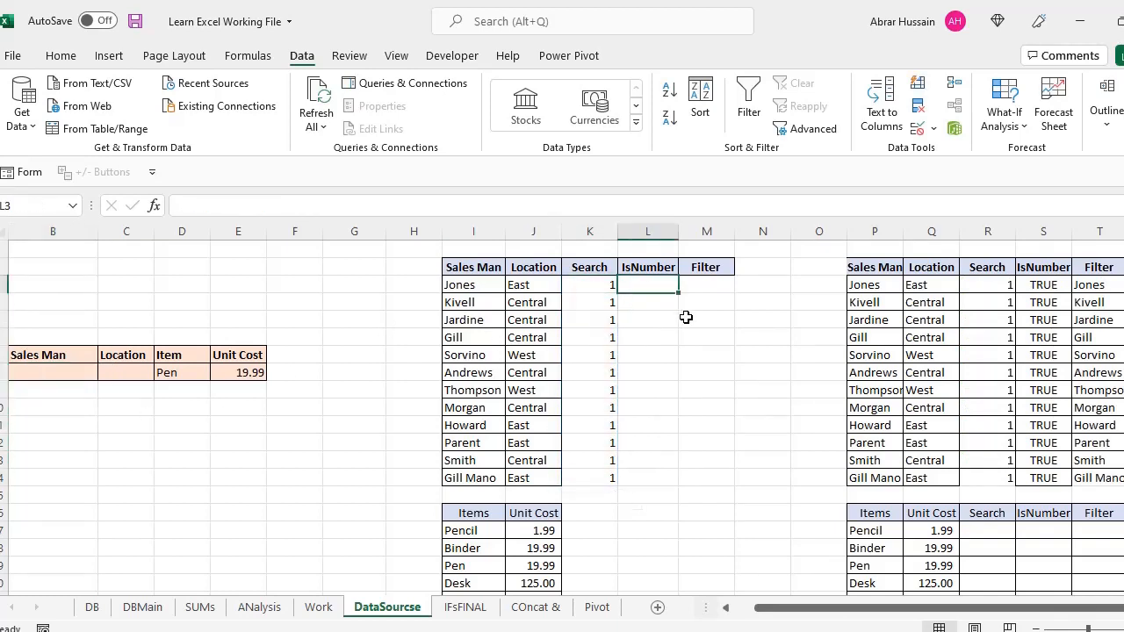
type("=")
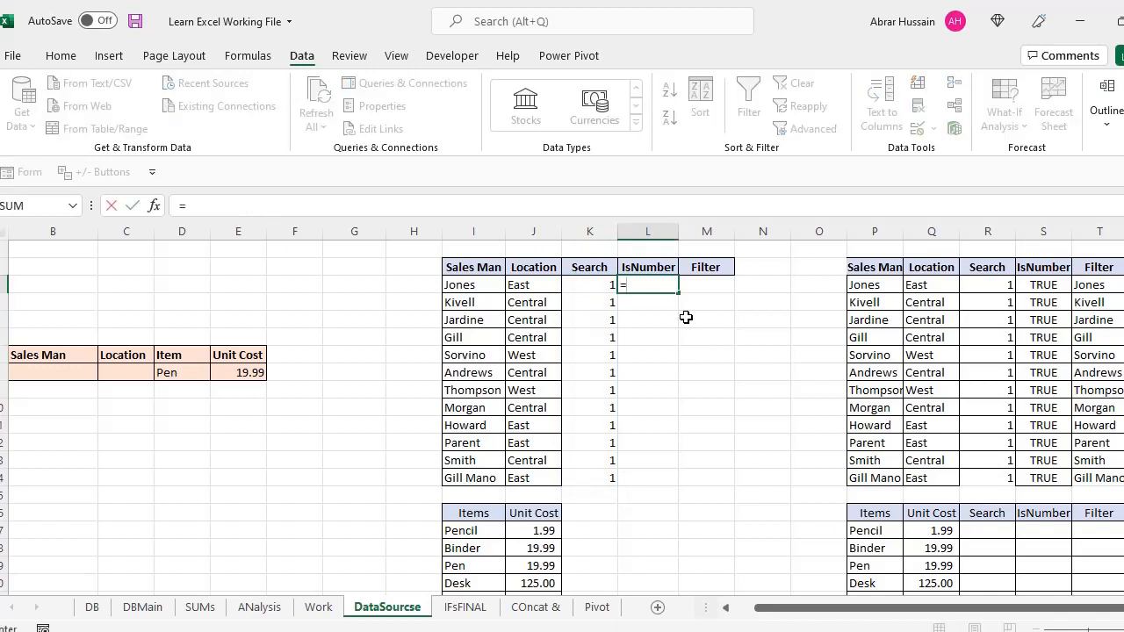
type("isnu")
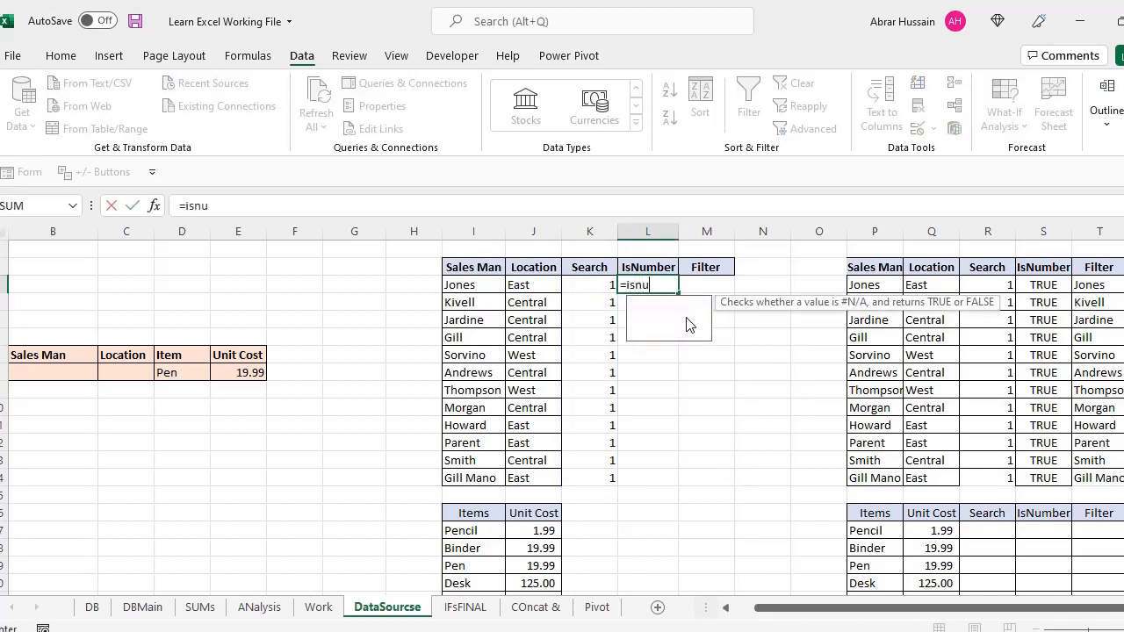
type("mber")
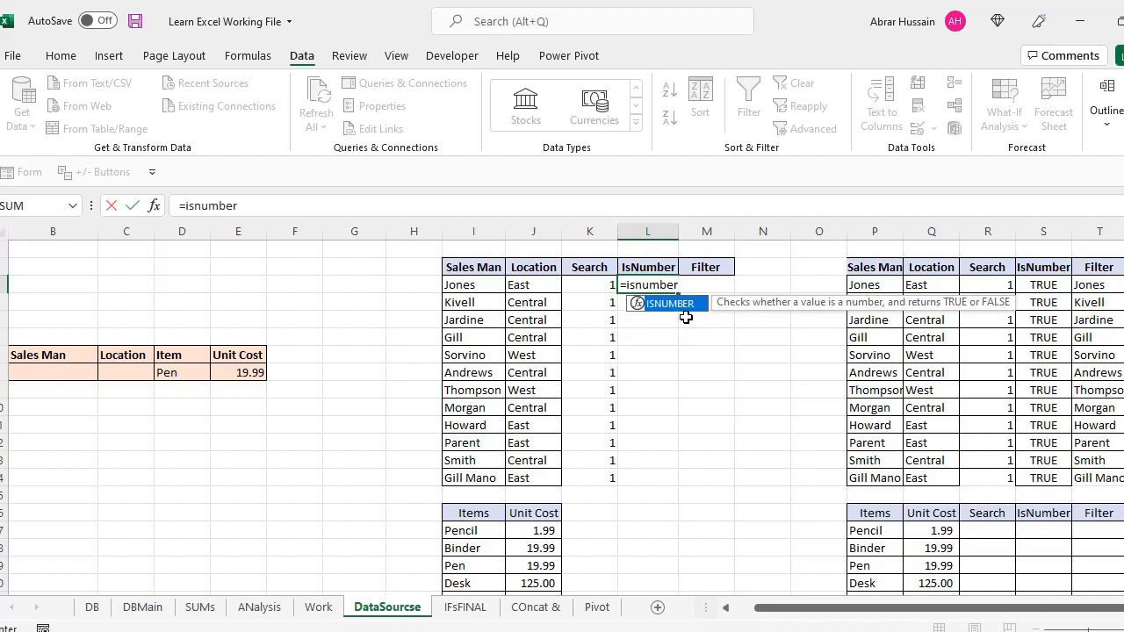
type("(")
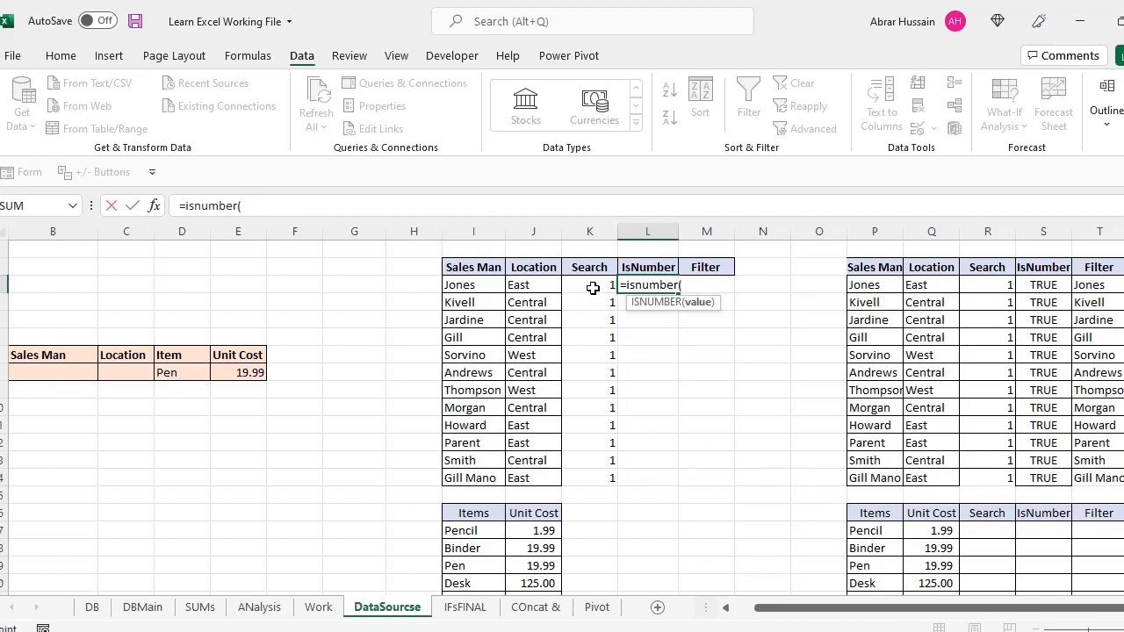
left_click(593, 288)
type(")")
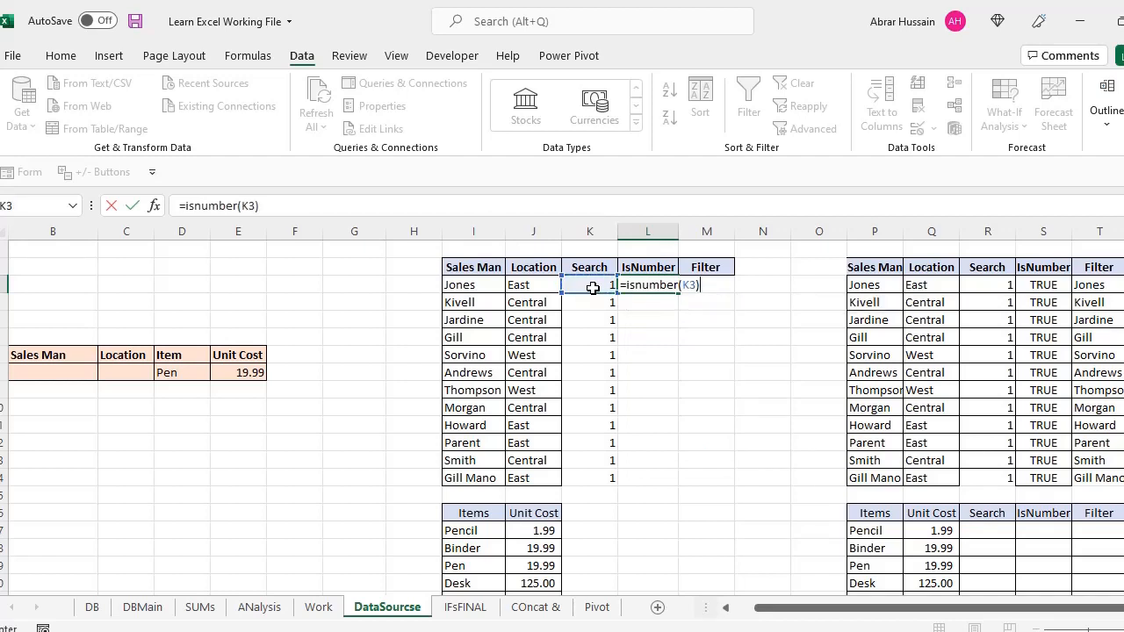
key("Return")
Copy the ISNUMBER formula from L3 down the IsNumber column through L14
key("Up")
key("ctrl+c")
key("Left")
key("ctrl+Down")
key("Right")
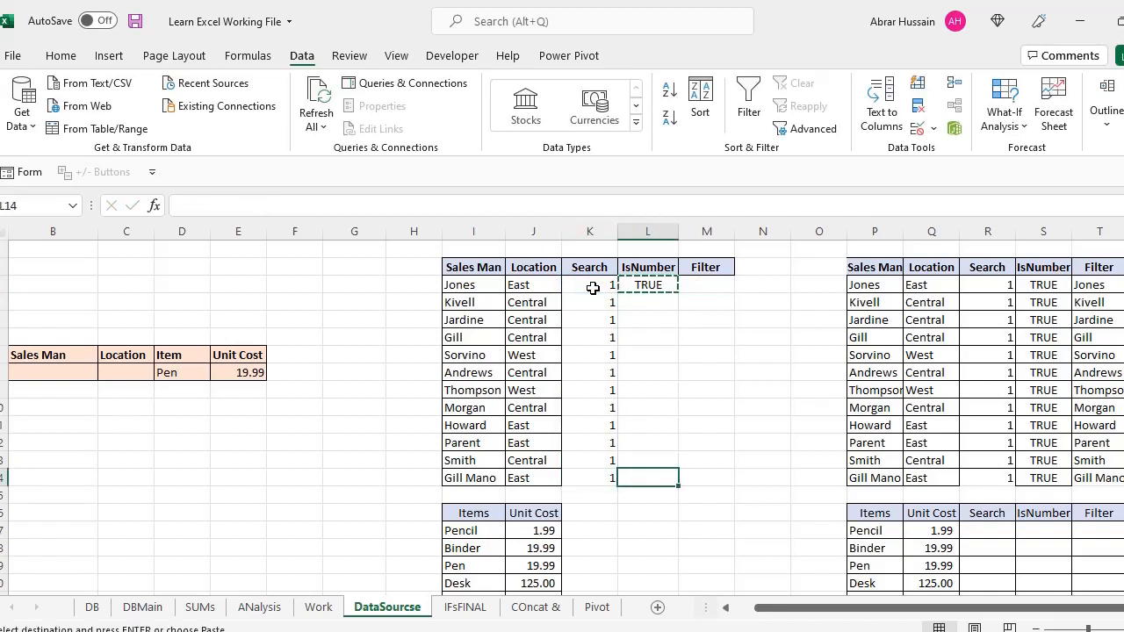
key("ctrl+shift+Up")
key("ctrl+v")
Inspect the copied ISNUMBER formulas in L3 and the cells directly below it
key("Up")
key("Down")
key("F2")
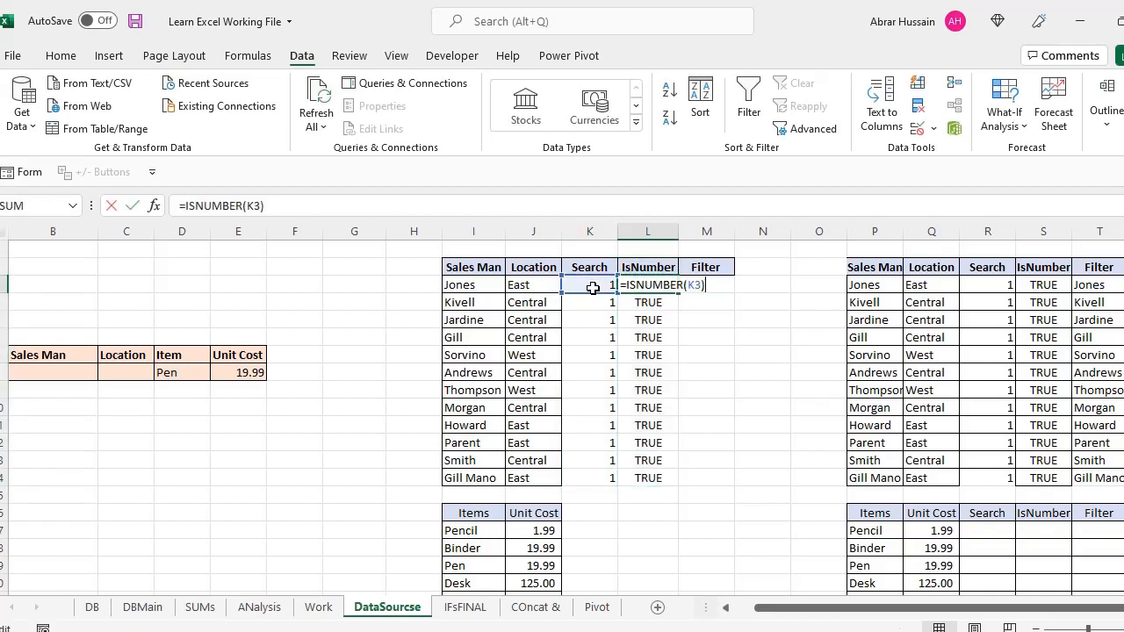
key("Return")
key("F2")
key("Return")
key("F2")
key("Escape")
Inspect the SEARCH formula in K3 and the cells below it in the Search column
key("Up")
key("Up")
key("Left")
key("F2")
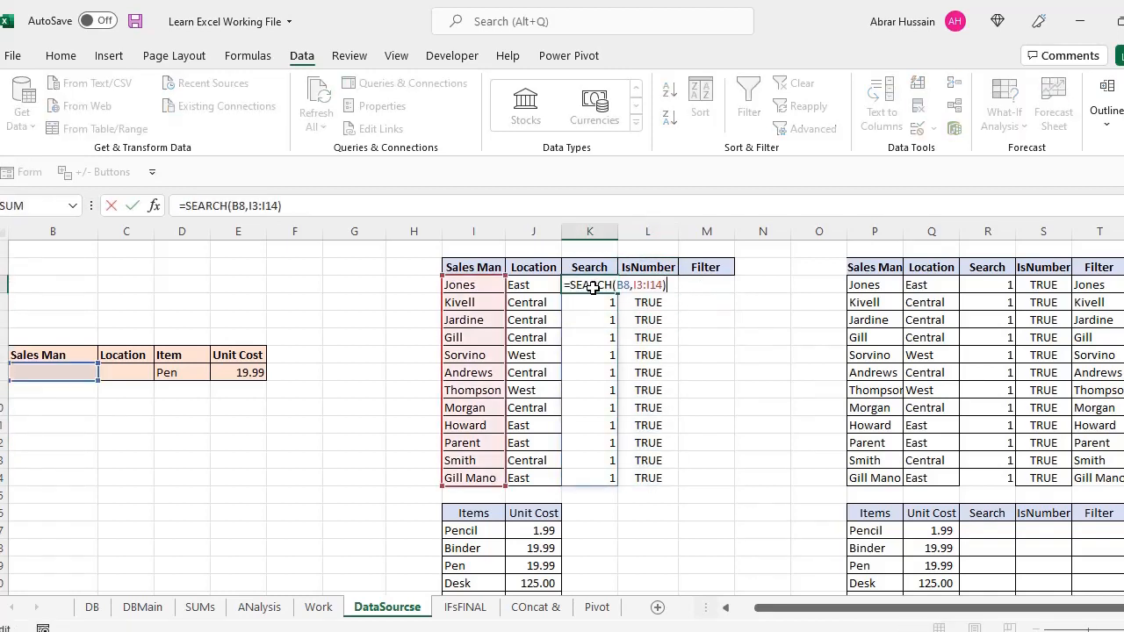
key("Escape")
key("F2")
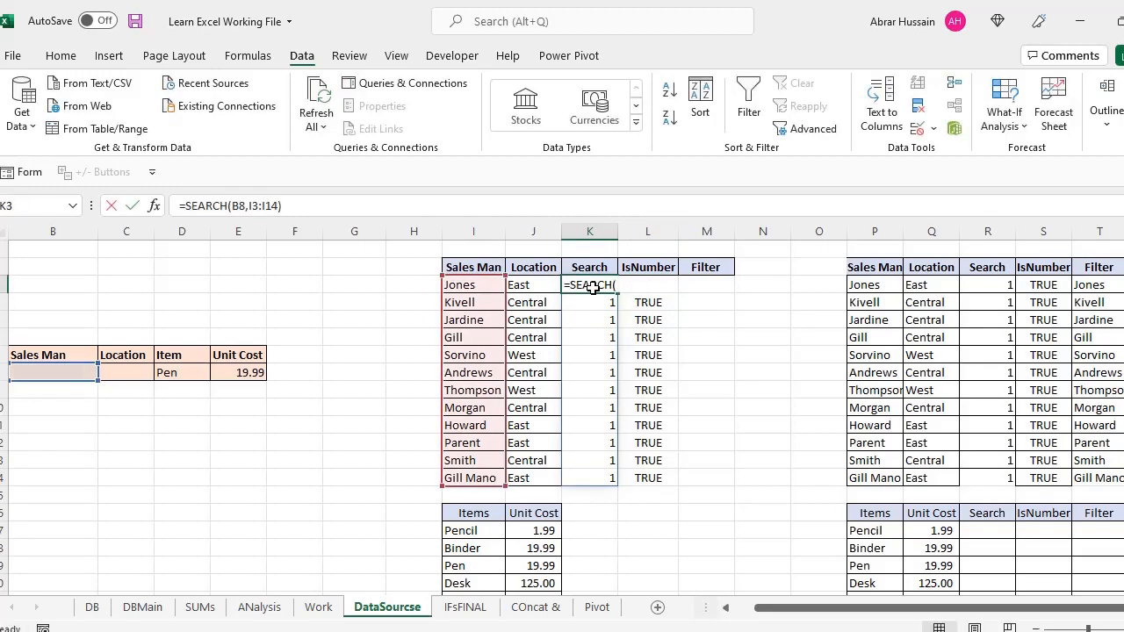
key("Return")
key("Down")
key("Down")
key("Down")
key("Down")
key("Down")
key("Down")
key("Down")
key("Down")
key("Down")
key("Down")
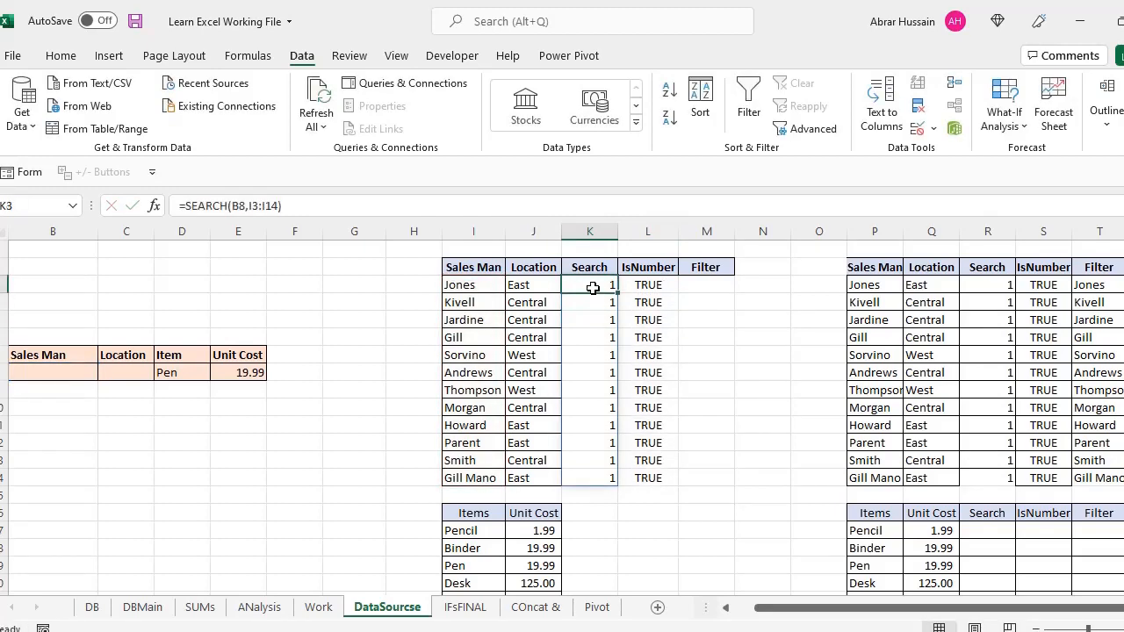
key("ctrl+Up")
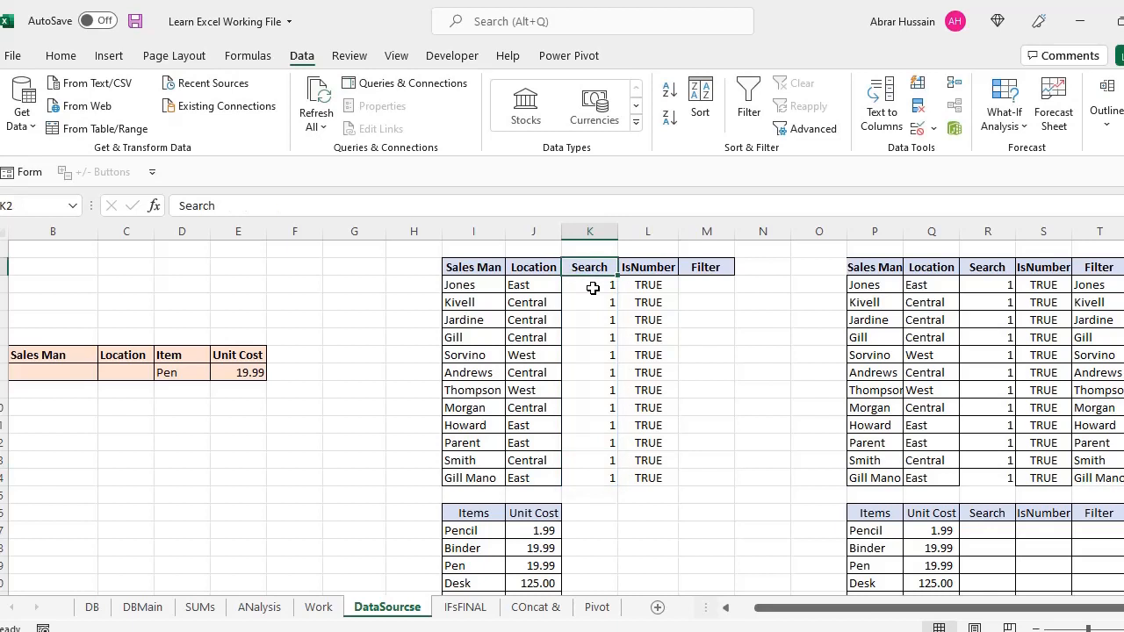
Enter the formula =FILTER(I3:I14,L3:L14,"No Result") in M3 to list the matching salesmen
key("Down")
key("Right")
key("Right")
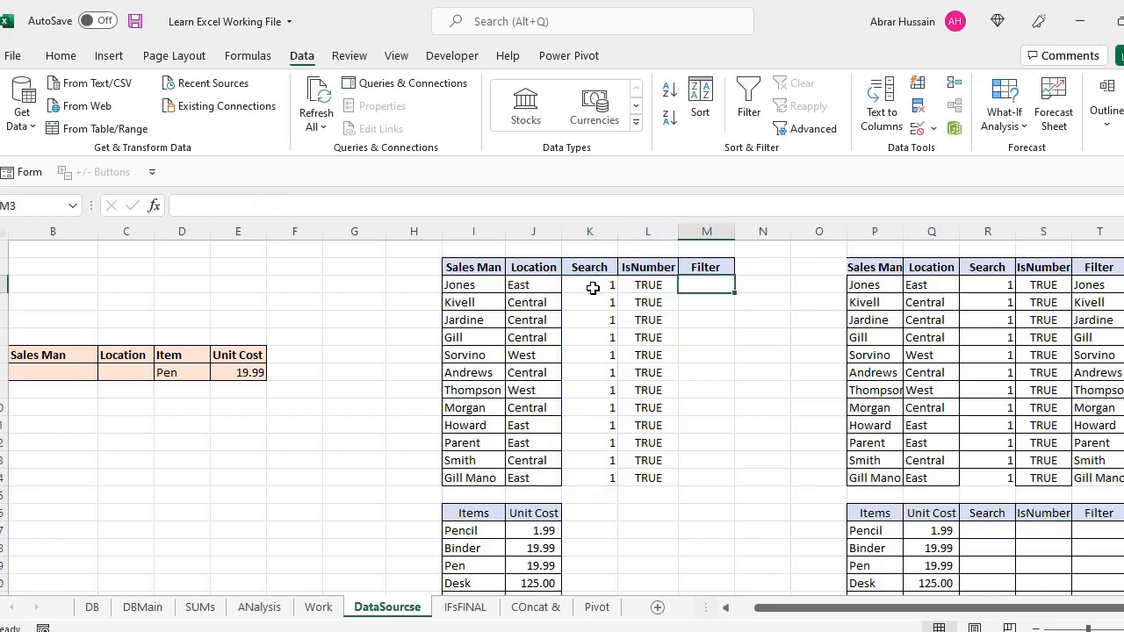
key("Right")
key("Left")
type("=fil")
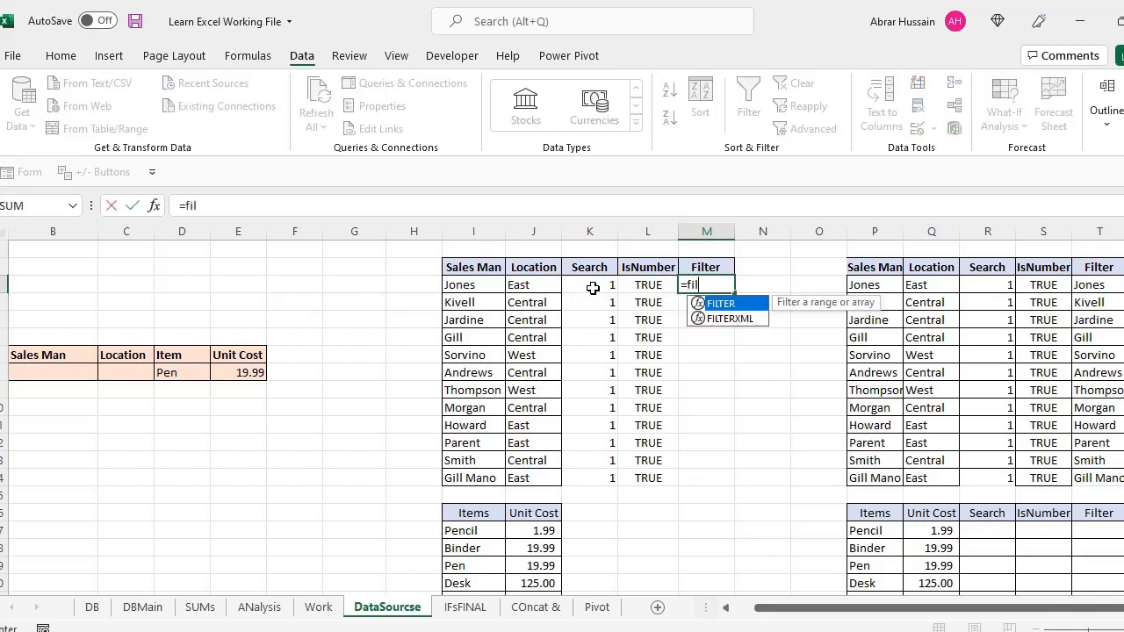
type("ter(")
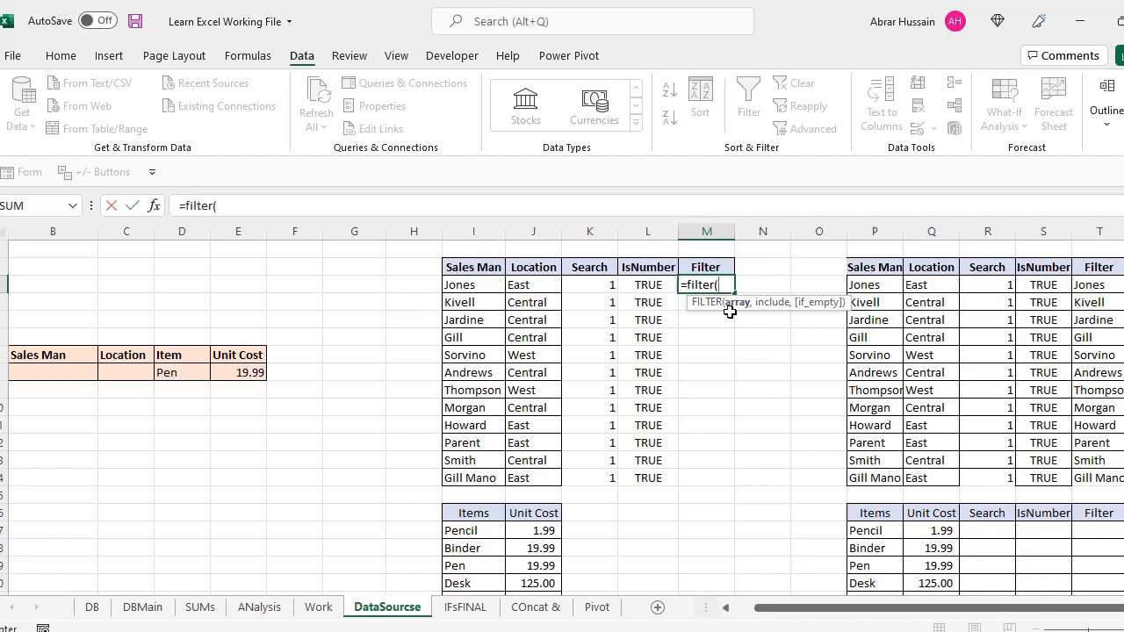
left_click_drag(448, 284, 480, 477)
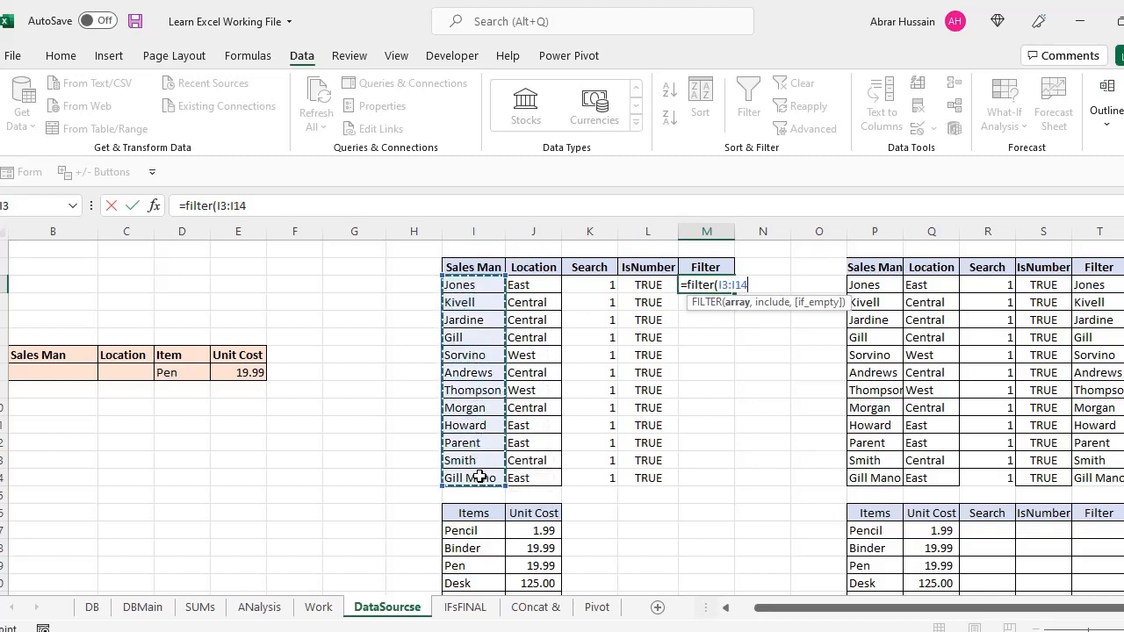
type(",")
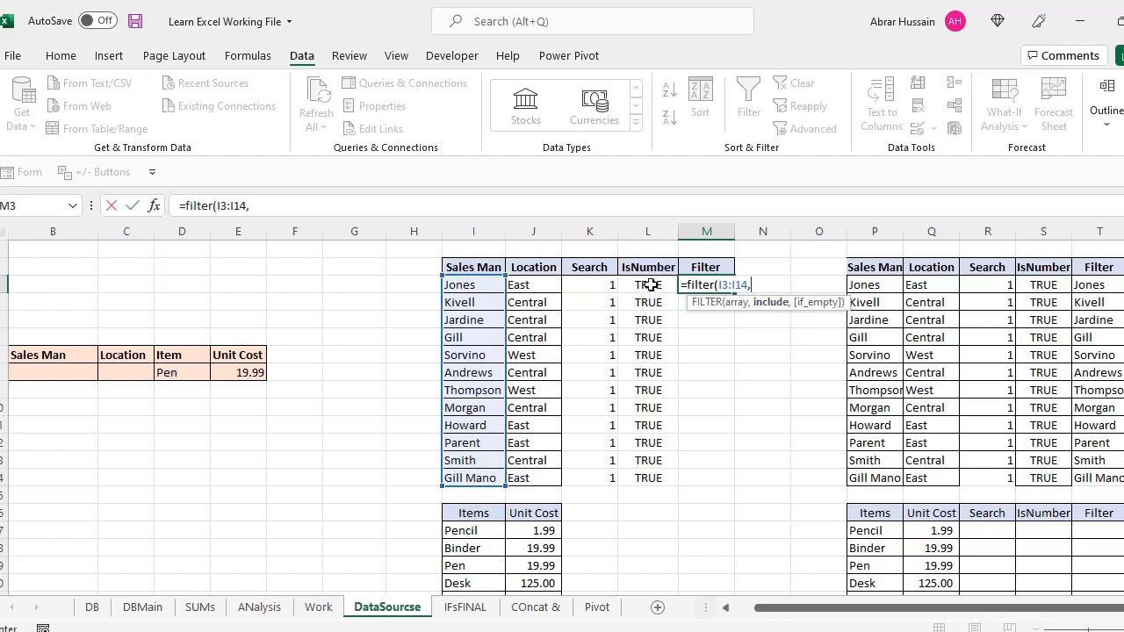
left_click_drag(648, 284, 648, 478)
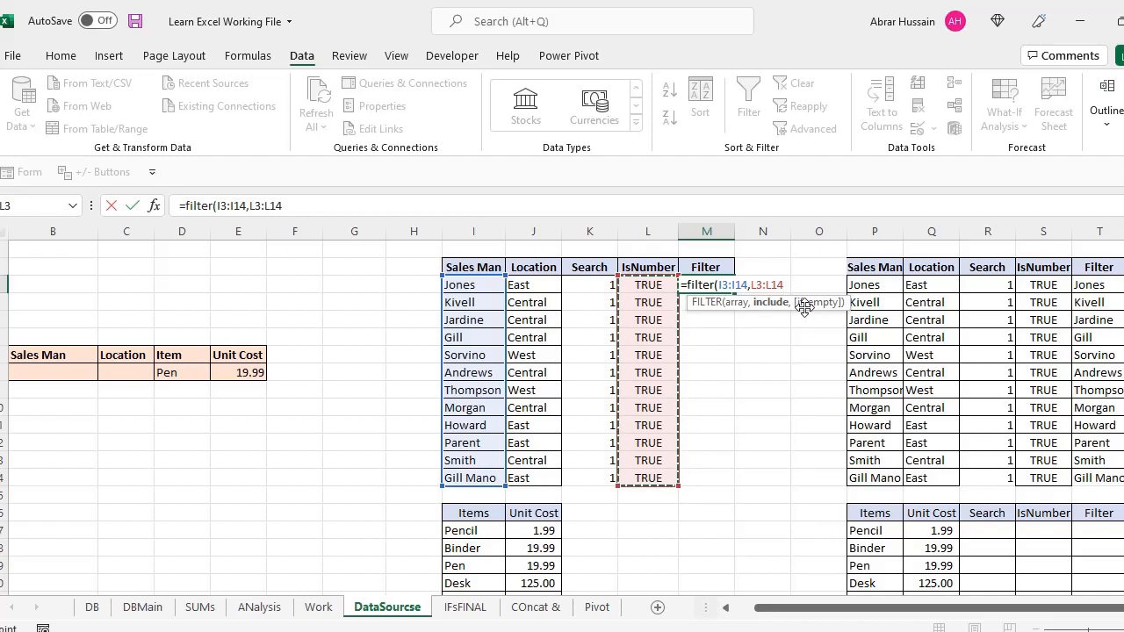
type(",")
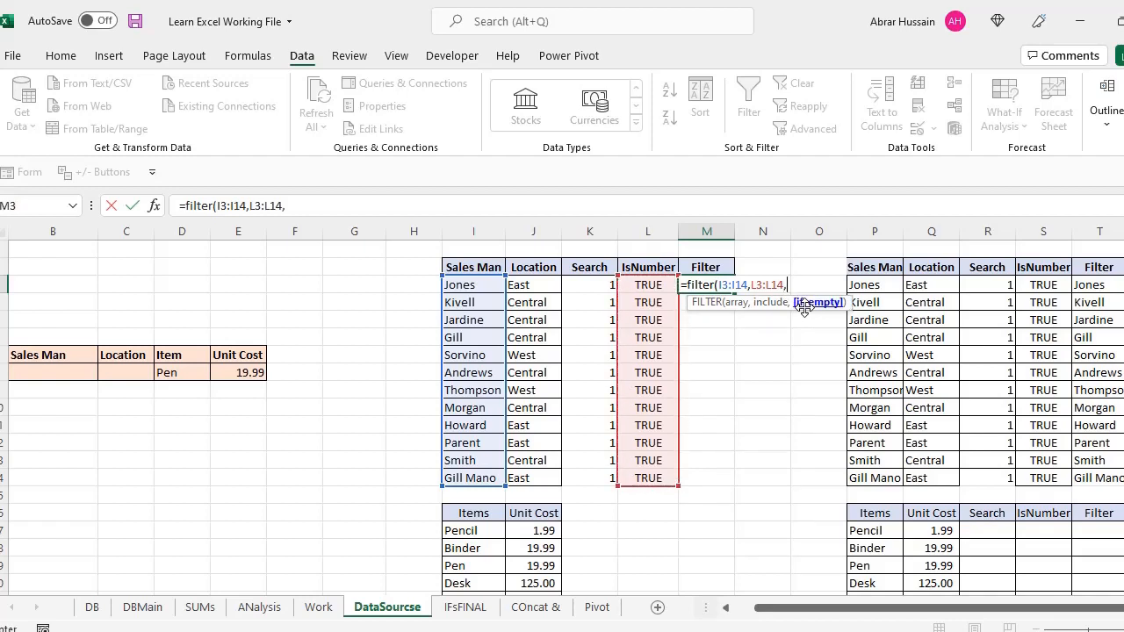
type("\"No Result")
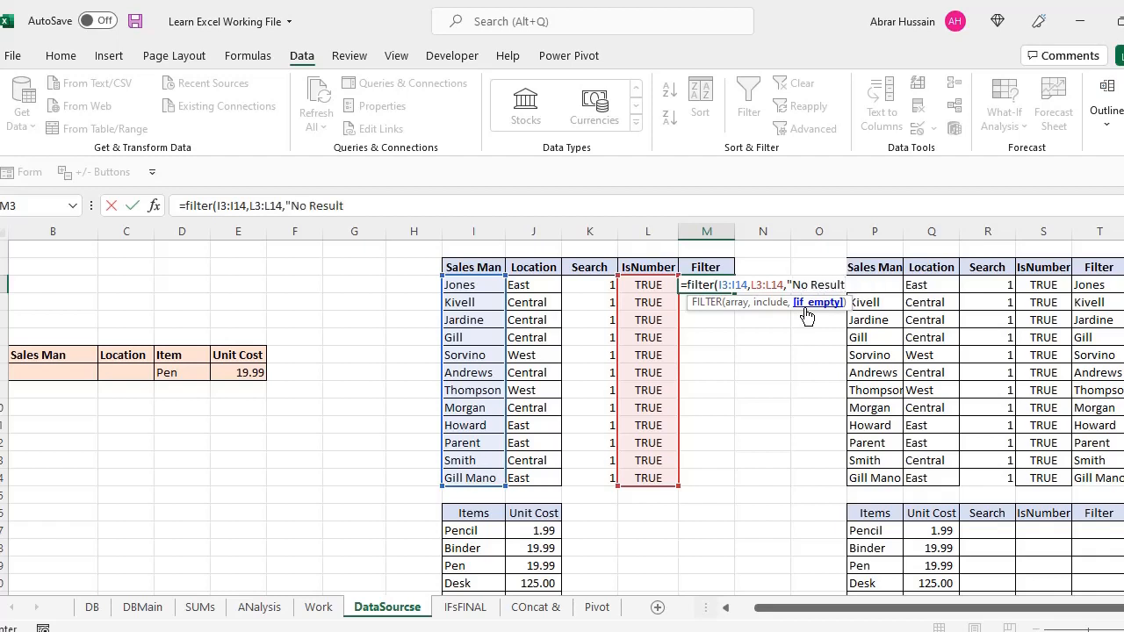
key("ctrl+Return")
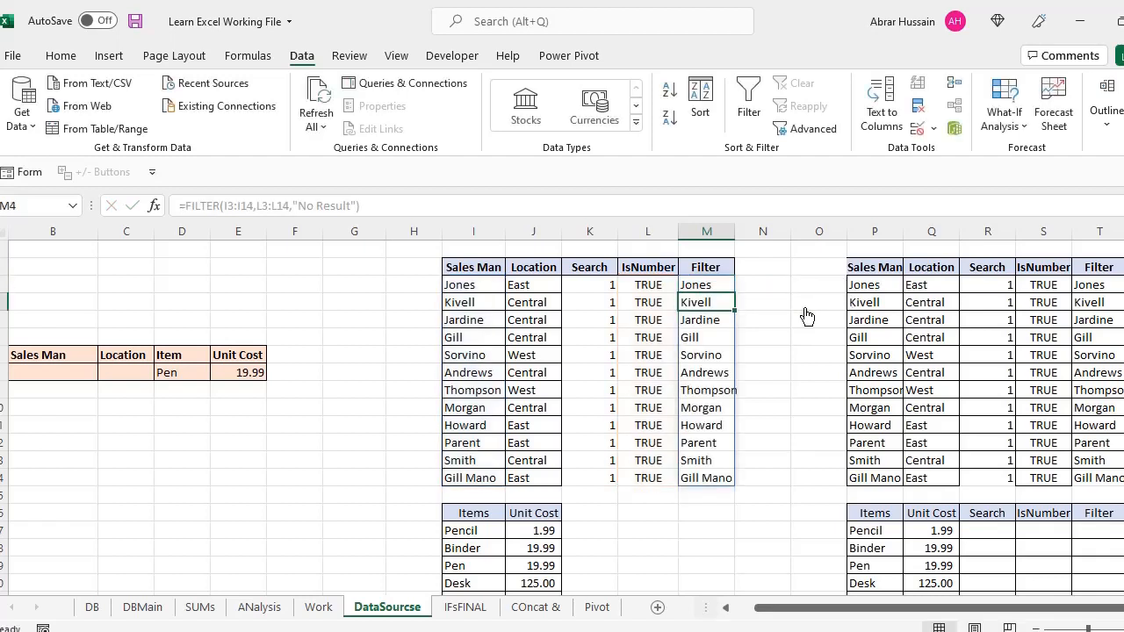
Compare the Filter output in M3:M14 with the Sales Man list in I3:I14
left_click(710, 301)
left_click_drag(462, 288, 476, 478)
left_click_drag(718, 283, 719, 478)
Set the data validation list source for the Sales Man entry in B8 to =$M$3:$M$14
left_click(59, 371)
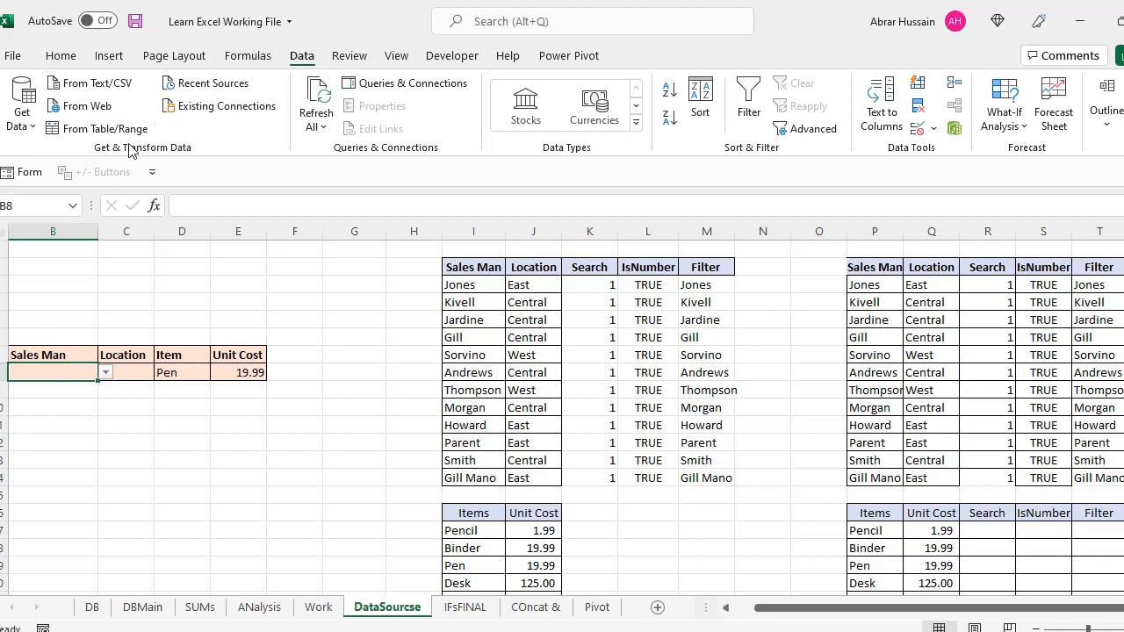
left_click(933, 128)
left_click(944, 151)
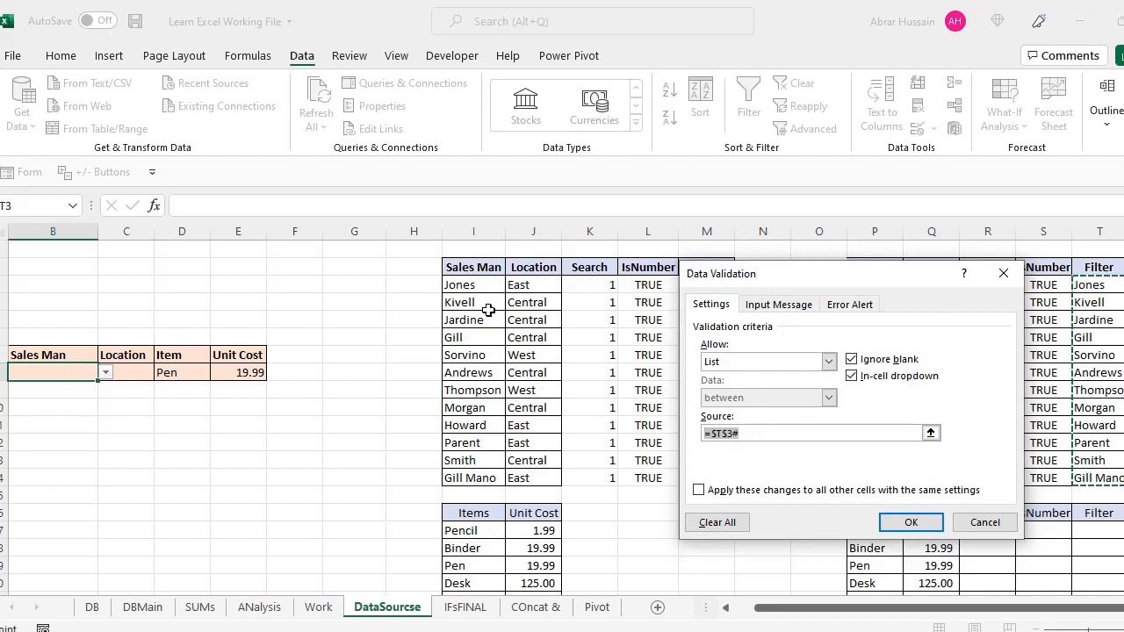
left_click_drag(823, 290, 354, 281)
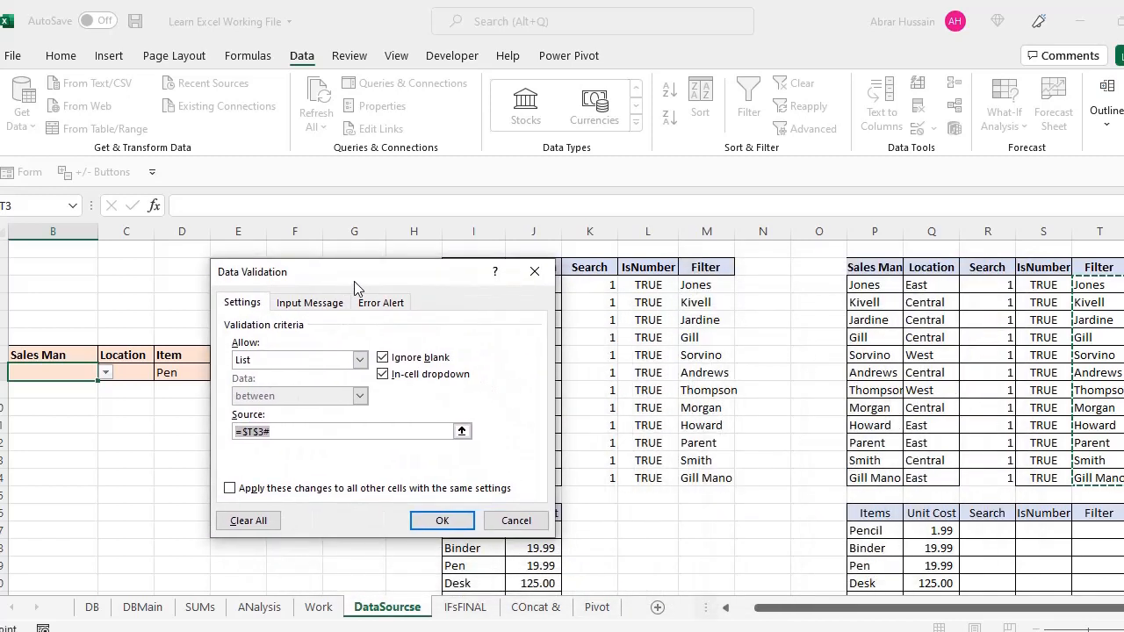
left_click(714, 284)
left_click_drag(714, 285, 732, 476)
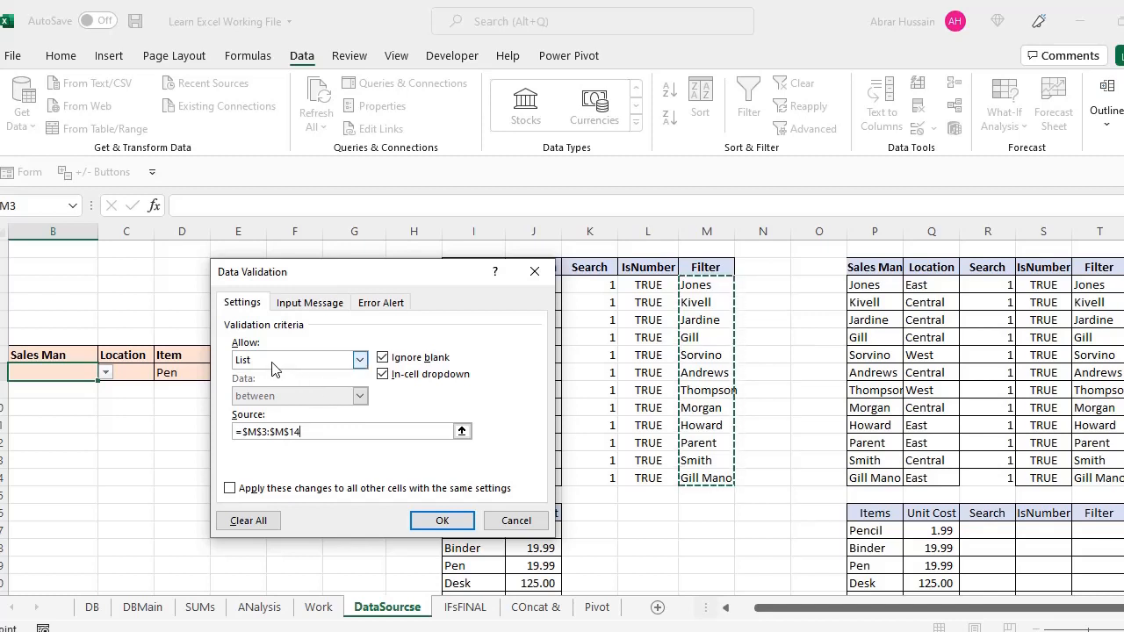
Keep the error alert for invalid data turned off and apply the data validation to B8
left_click(384, 303)
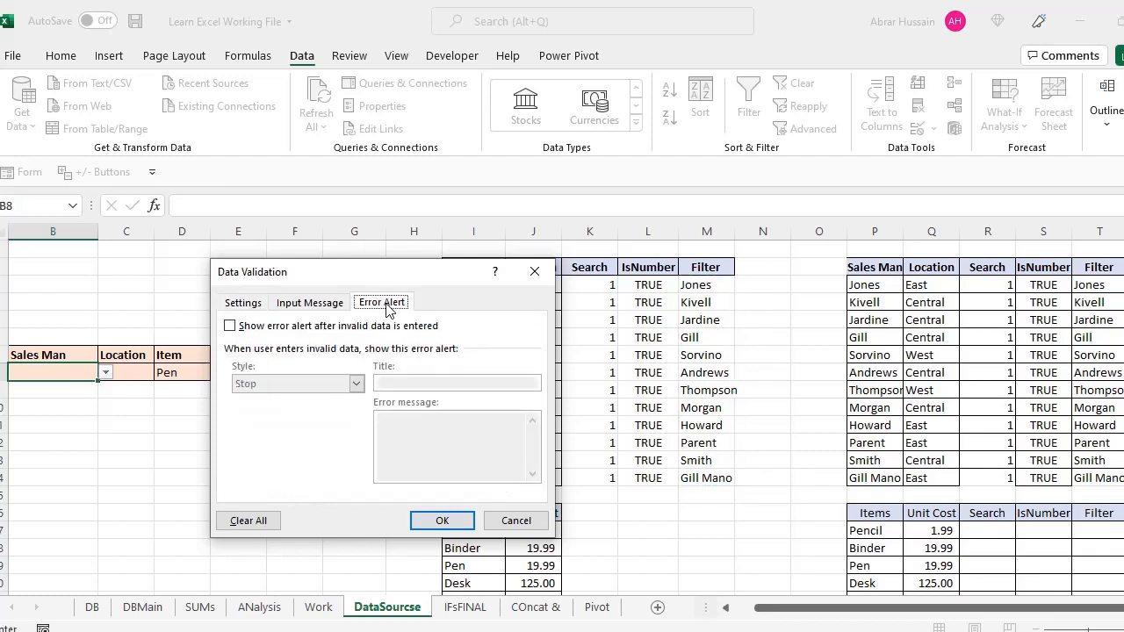
left_click(231, 330)
left_click(231, 331)
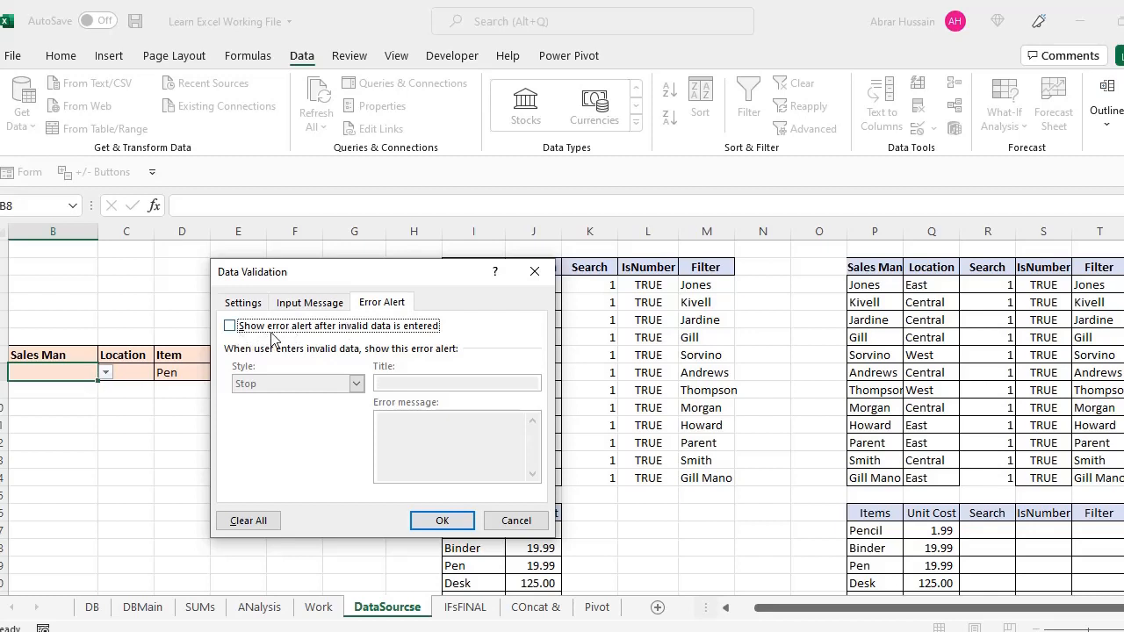
left_click(440, 525)
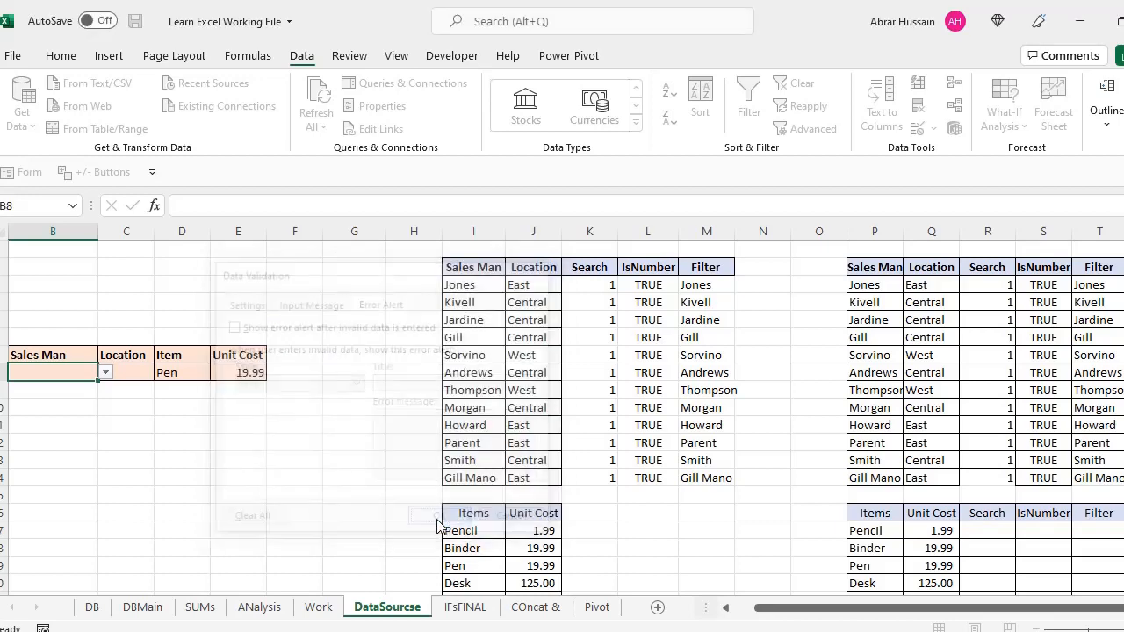
Check the entries offered by the Sales Man drop-down list in B8
left_click(85, 371)
left_click(90, 403)
left_click(85, 372)
left_click(104, 373)
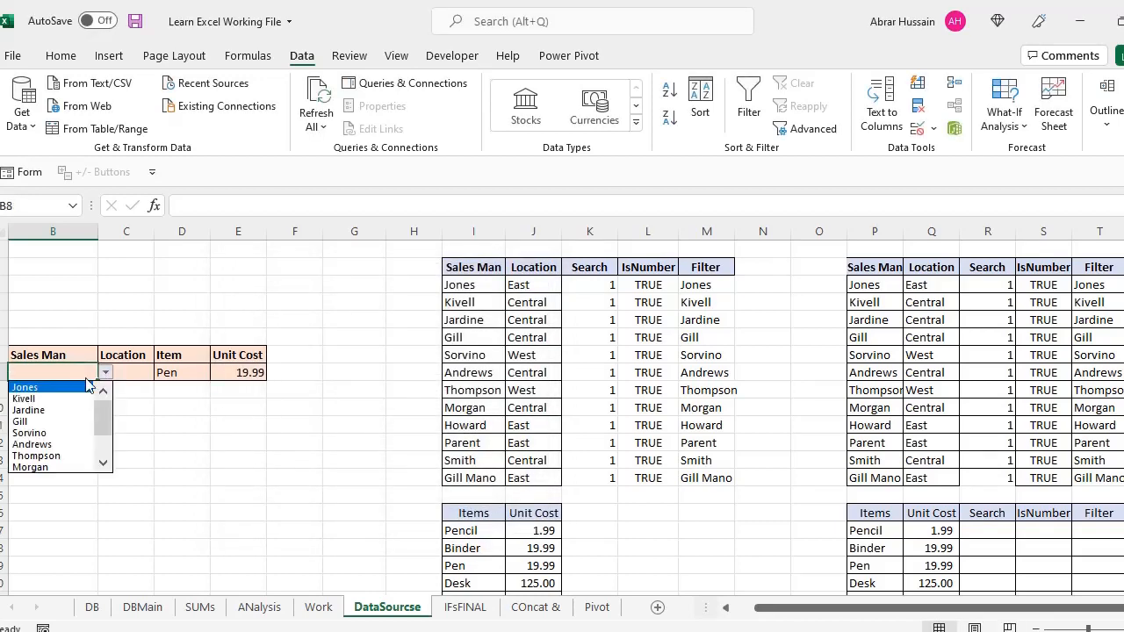
left_click(70, 371)
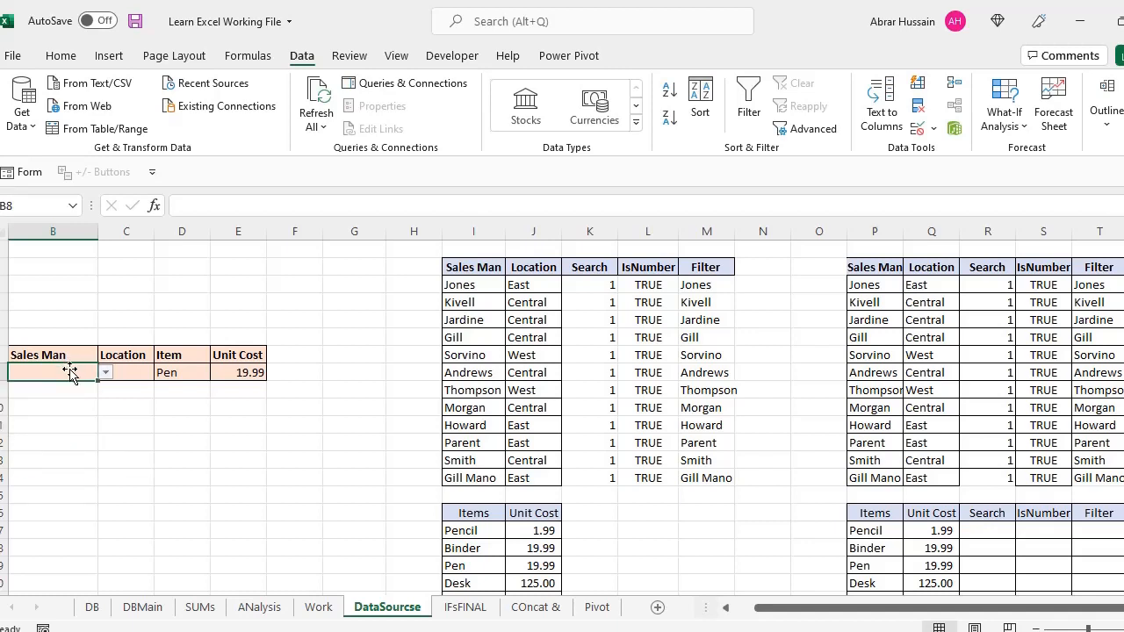
Enter the salesman name from I6 in B8, pick the last salesman from the filtered drop-down list, and recheck the list
type("Gill")
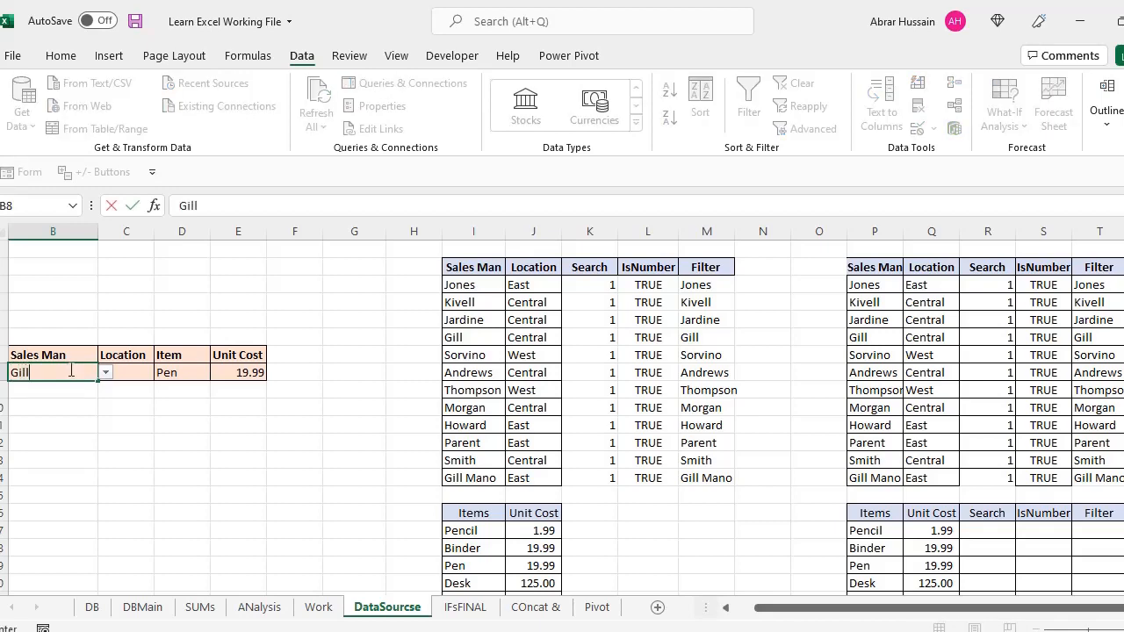
left_click(105, 375)
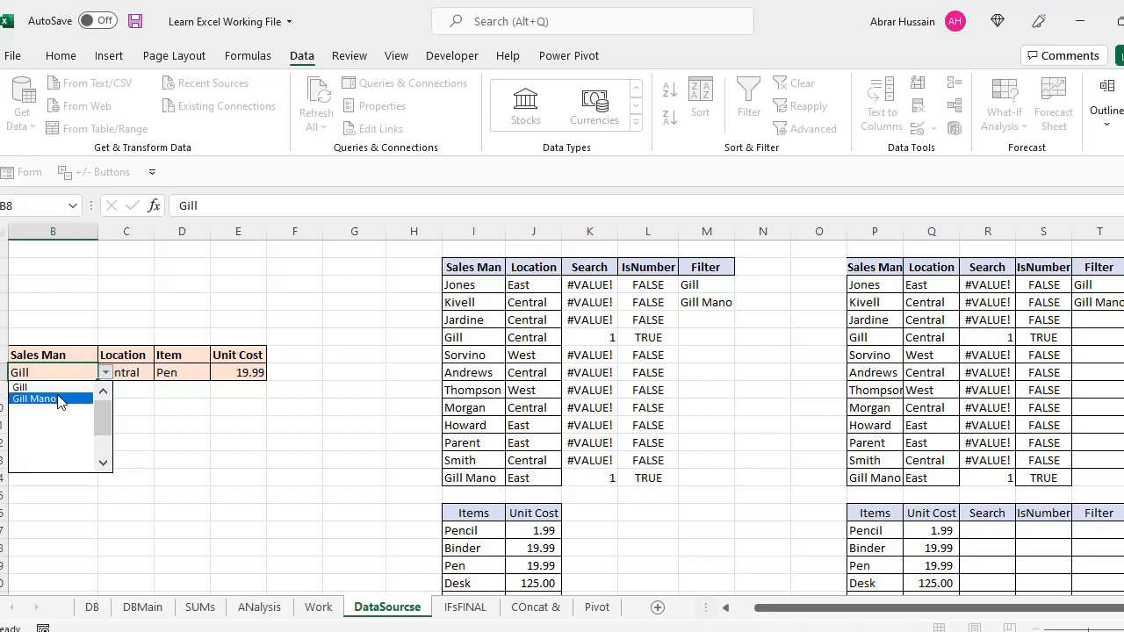
left_click(35, 399)
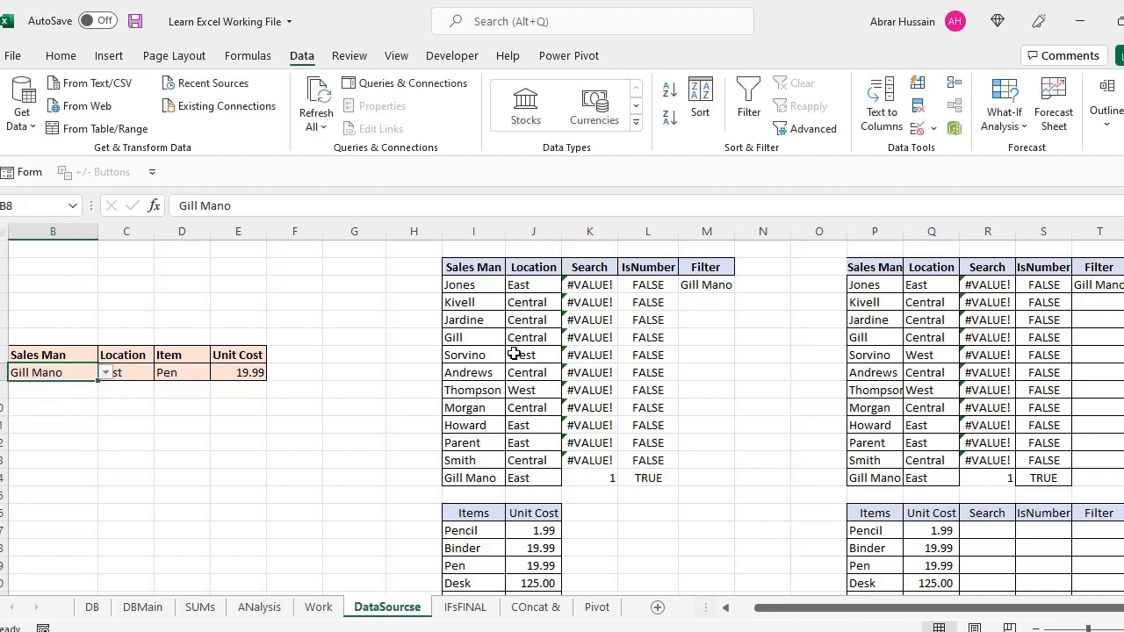
left_click(104, 373)
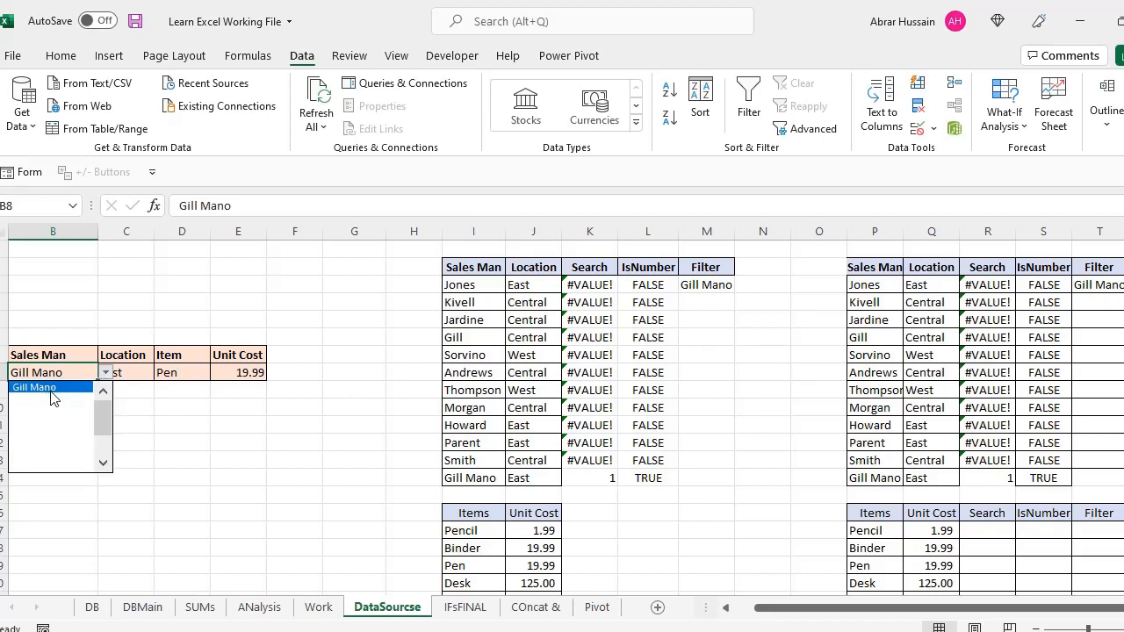
left_click(63, 375)
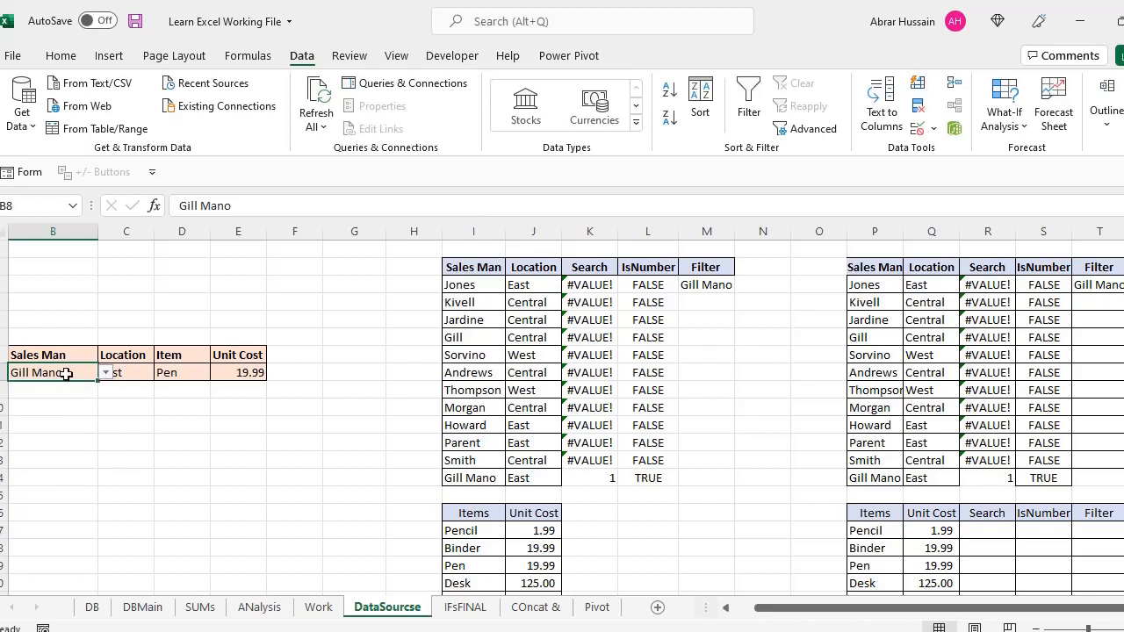
Check which entries the Sales Man drop-down list in B8 offers for the current name
double_click(61, 373)
left_click(105, 373)
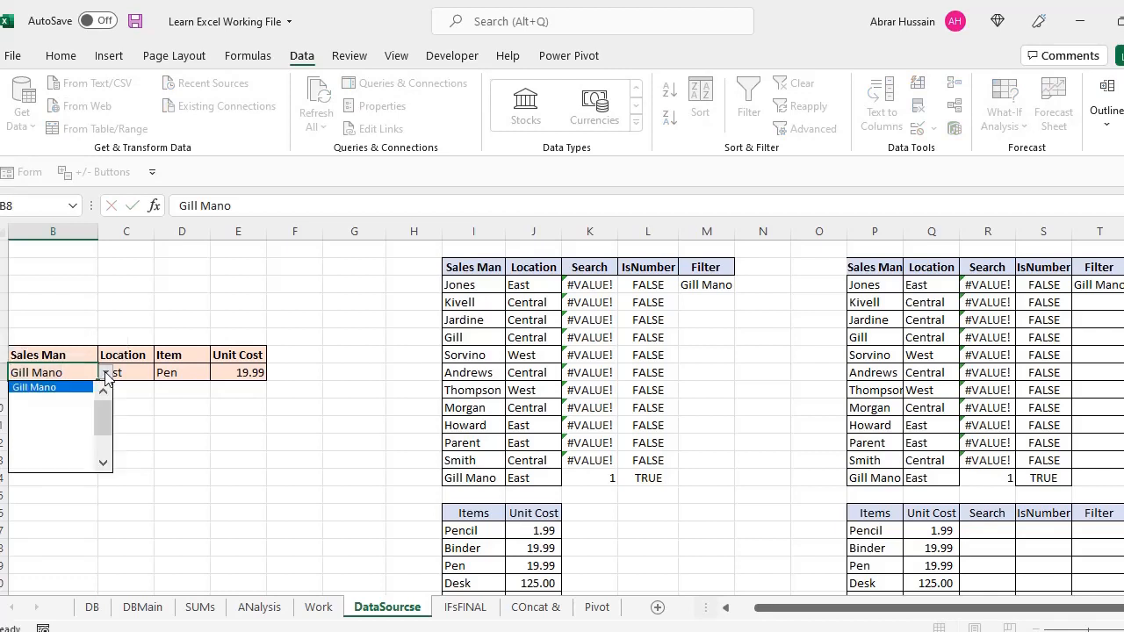
left_click(57, 351)
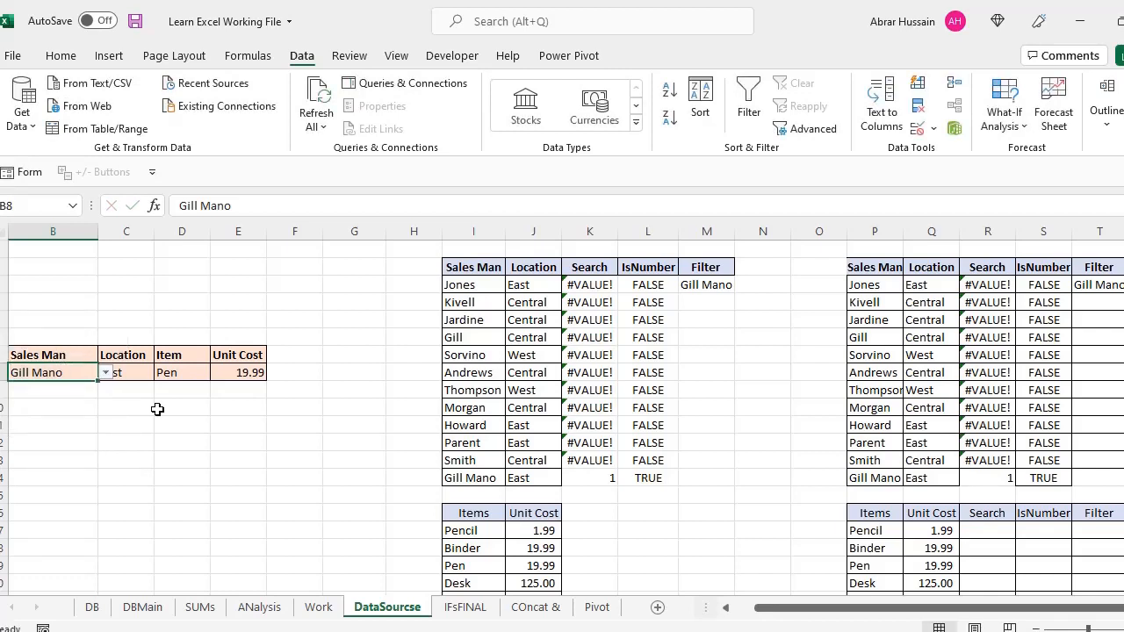
Enter xyz as the Sales Man in B8 to test an entry that has no match
type("xyz")
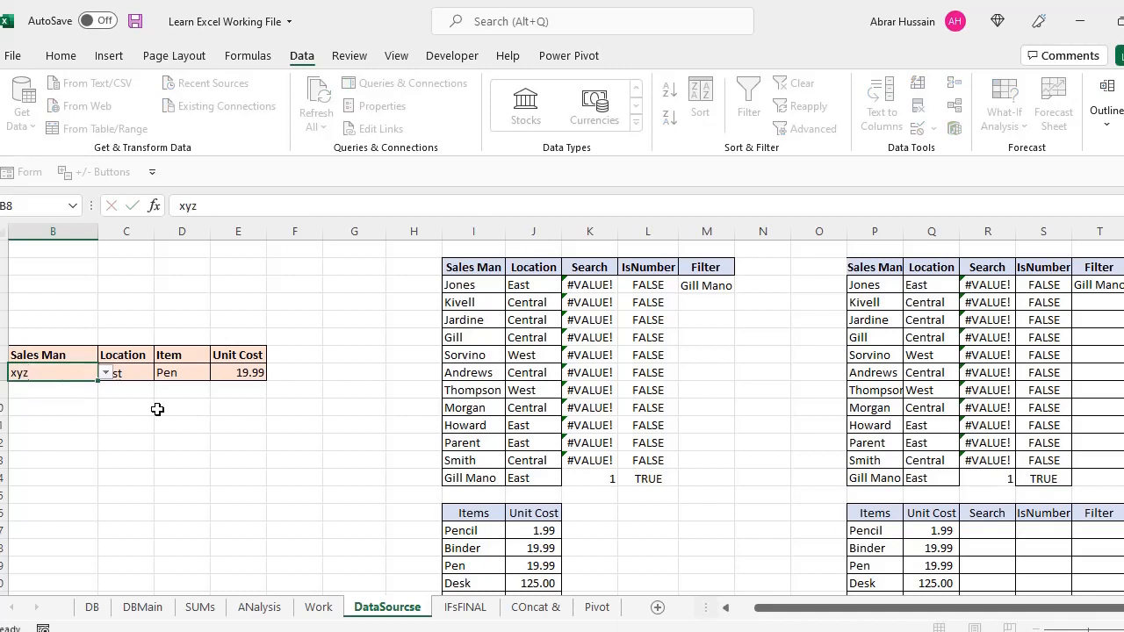
key("Return")
key("Up")
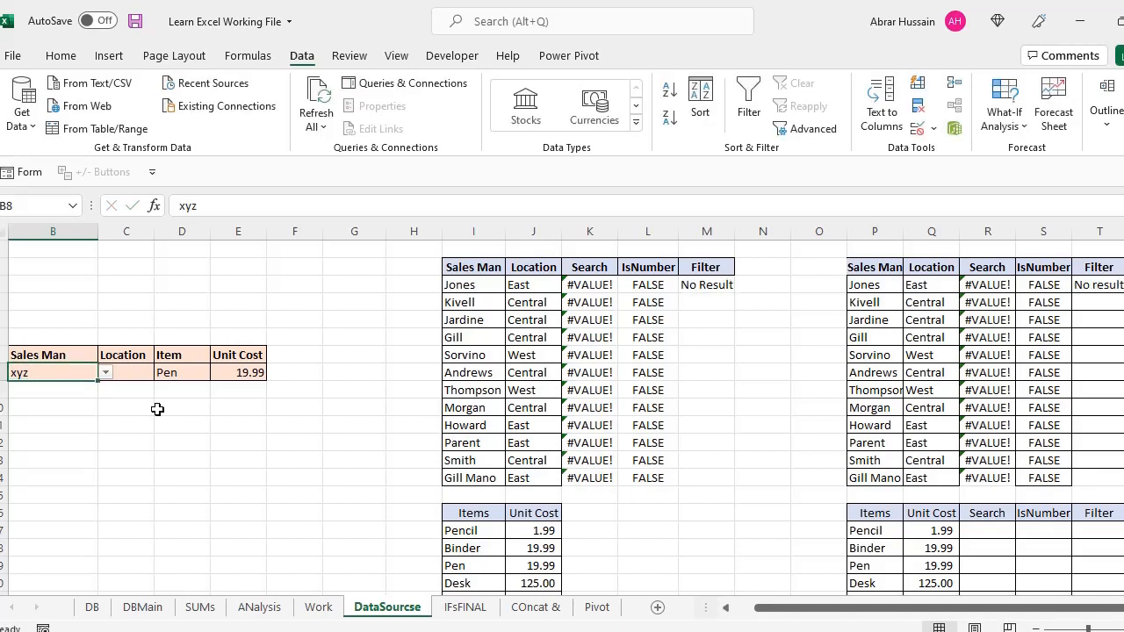
Examine the Location formula in C8, including its VLOOKUP part and the IFERROR wrapper, and leave it unedited
left_click(123, 373)
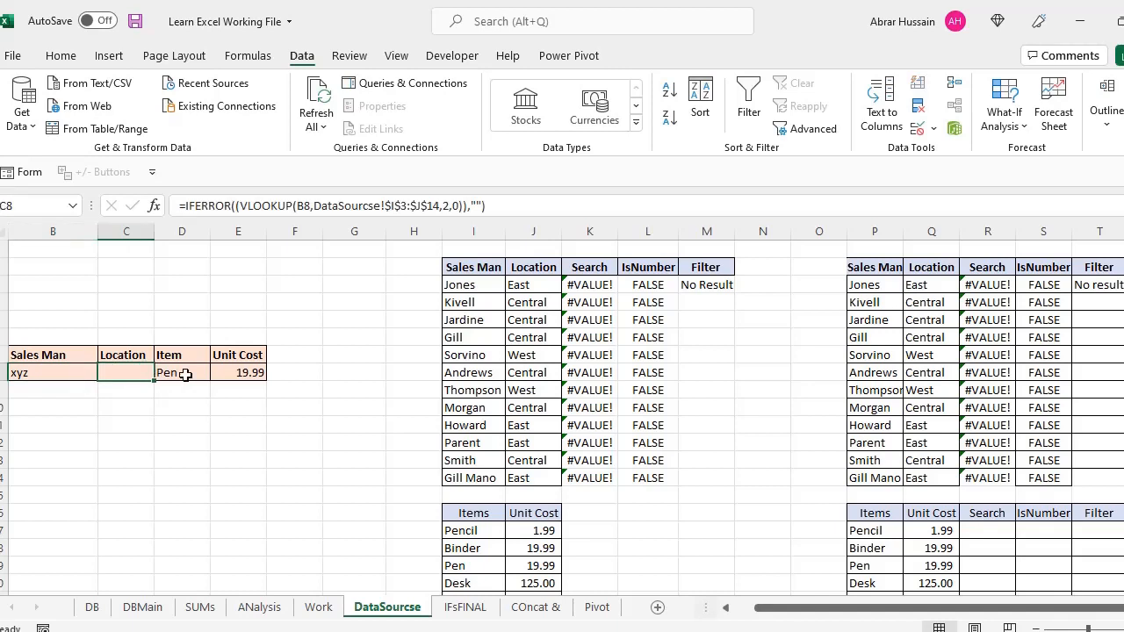
left_click(48, 370)
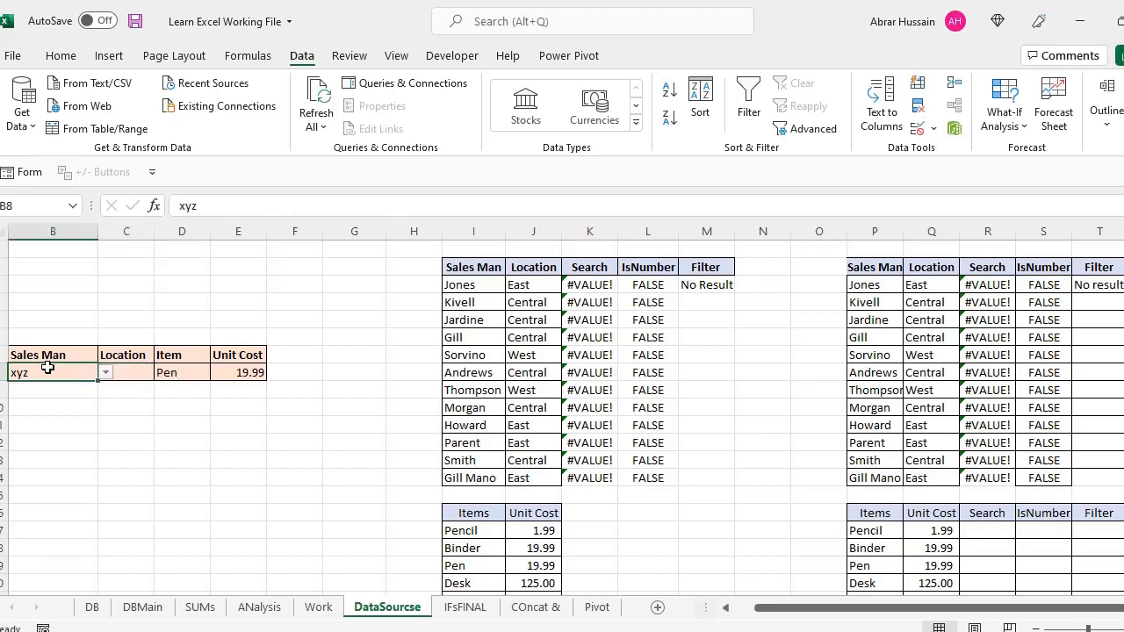
left_click(132, 369)
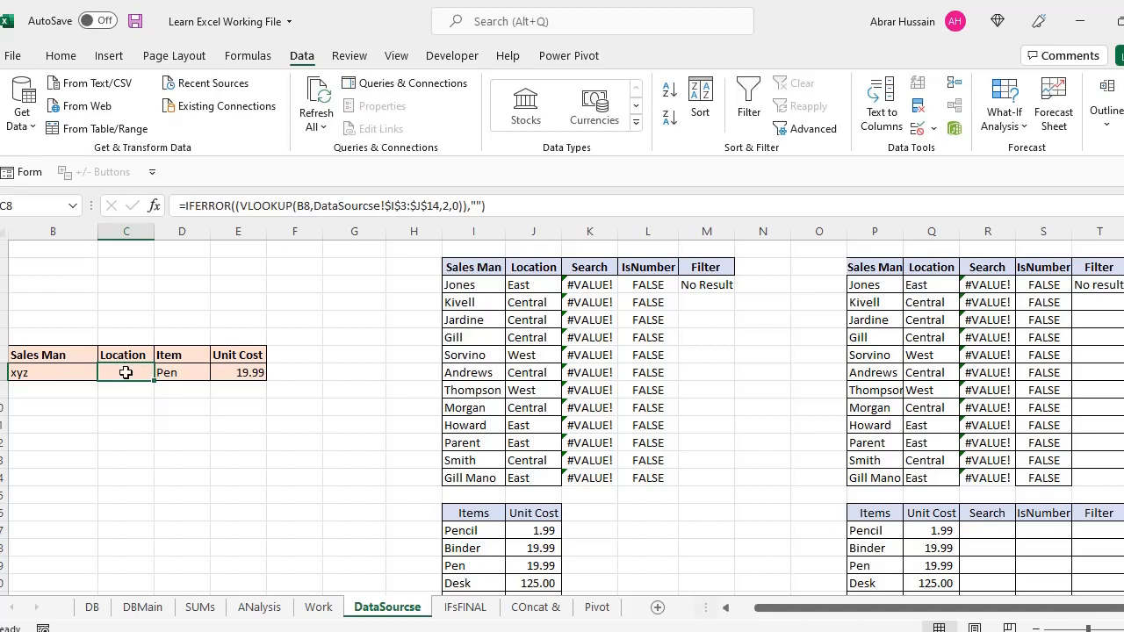
left_click_drag(250, 205, 634, 200)
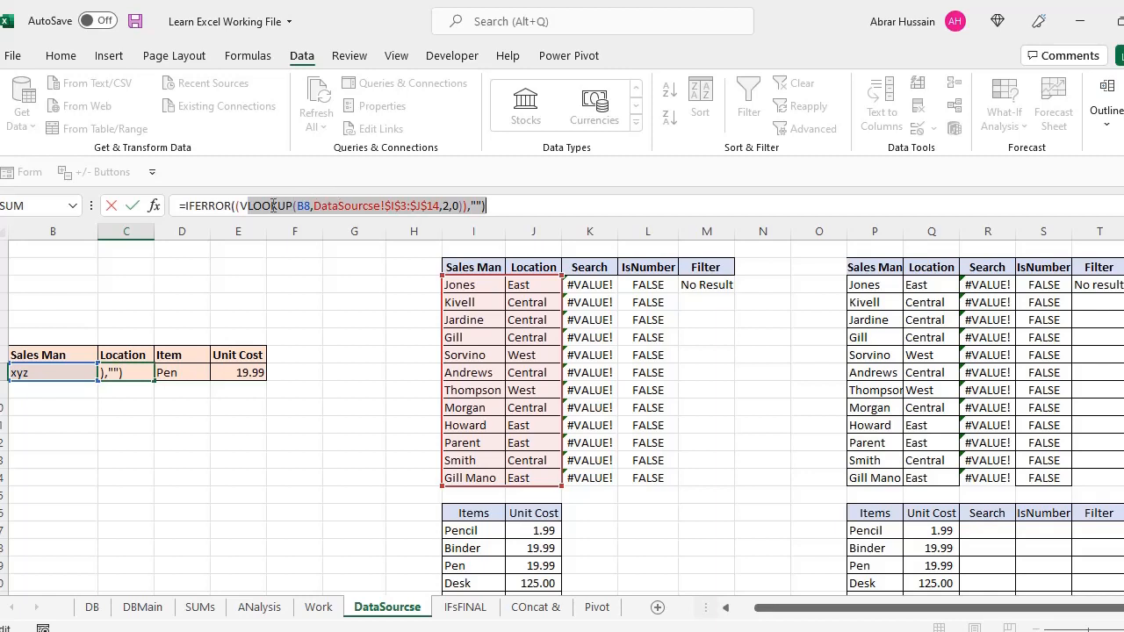
left_click(244, 206)
left_click_drag(244, 206, 556, 210)
key("Escape")
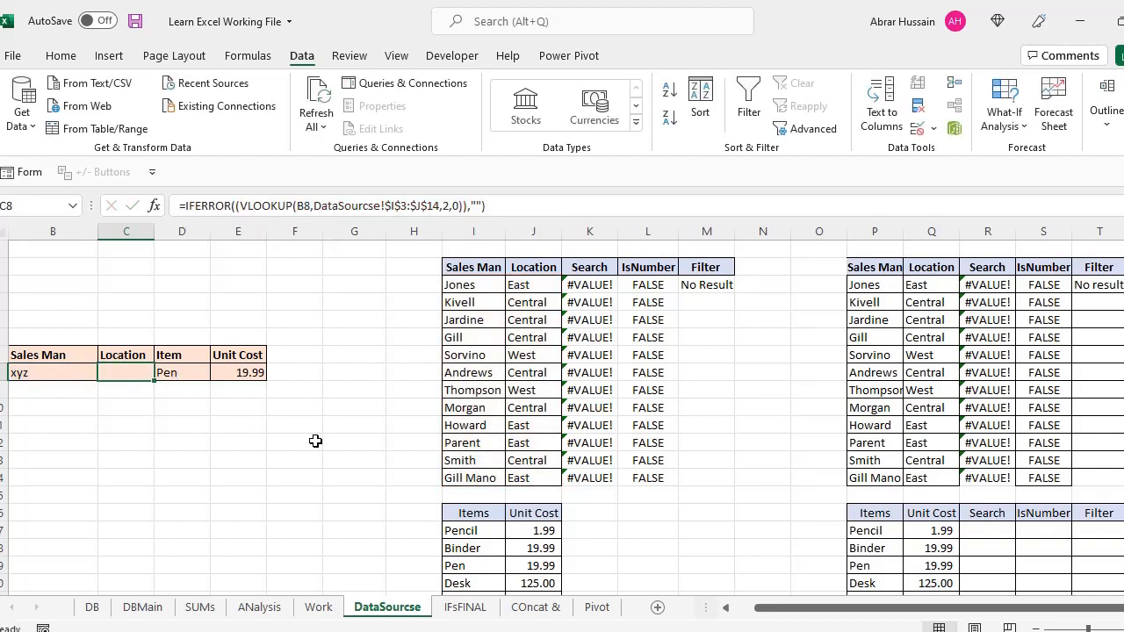
Review the Sales Man helper table from I2 to L14 and inspect the FILTER formula in M3
left_click(142, 283)
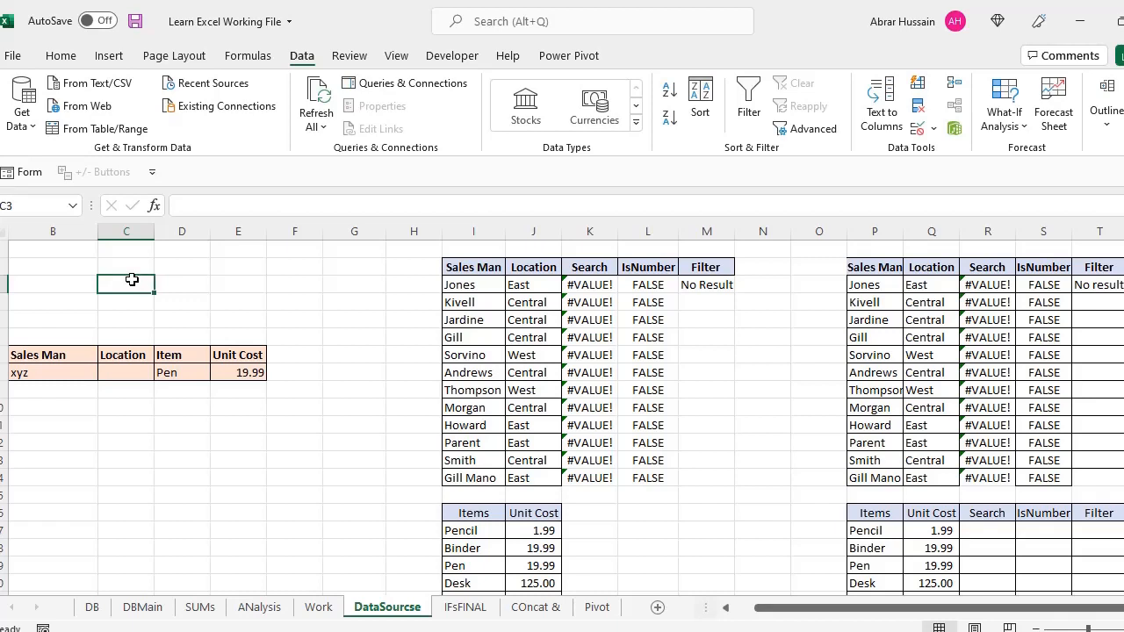
left_click(49, 372)
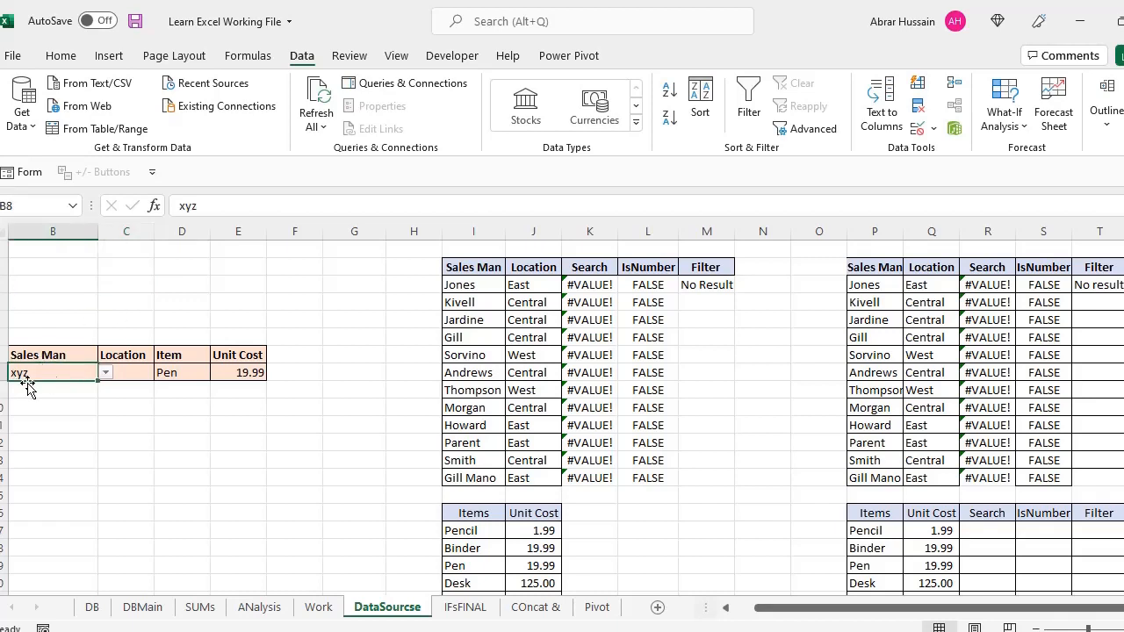
left_click_drag(462, 267, 696, 478)
left_click(711, 283)
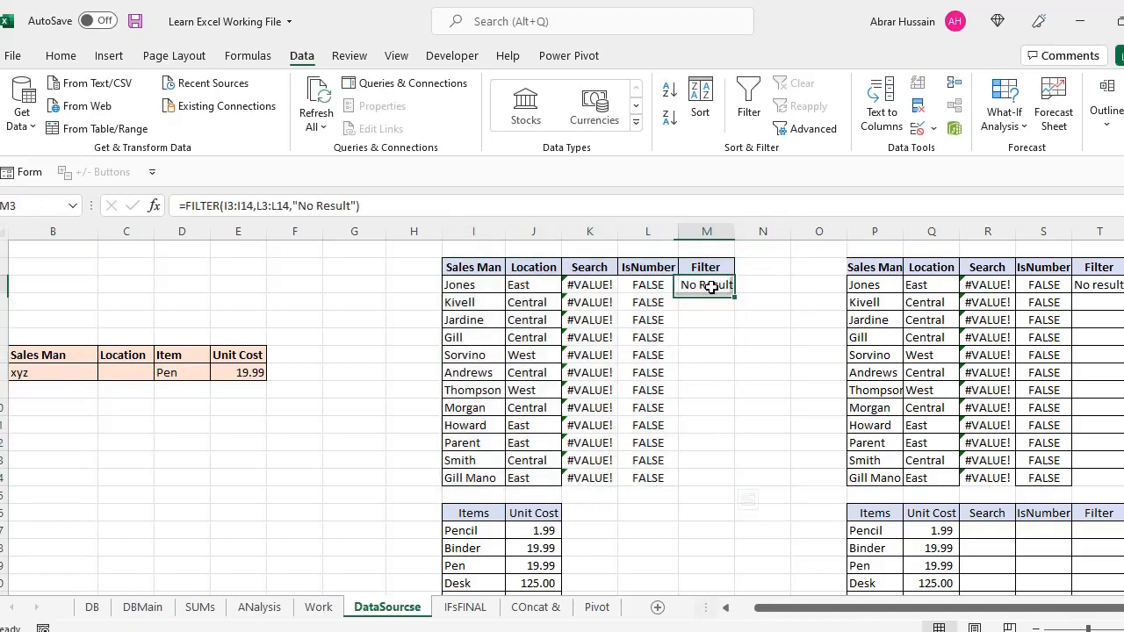
Replace the text in B8 with the first three letters of the salesman in I7, and pick the full name from the filtered drop-down list
left_click(52, 369)
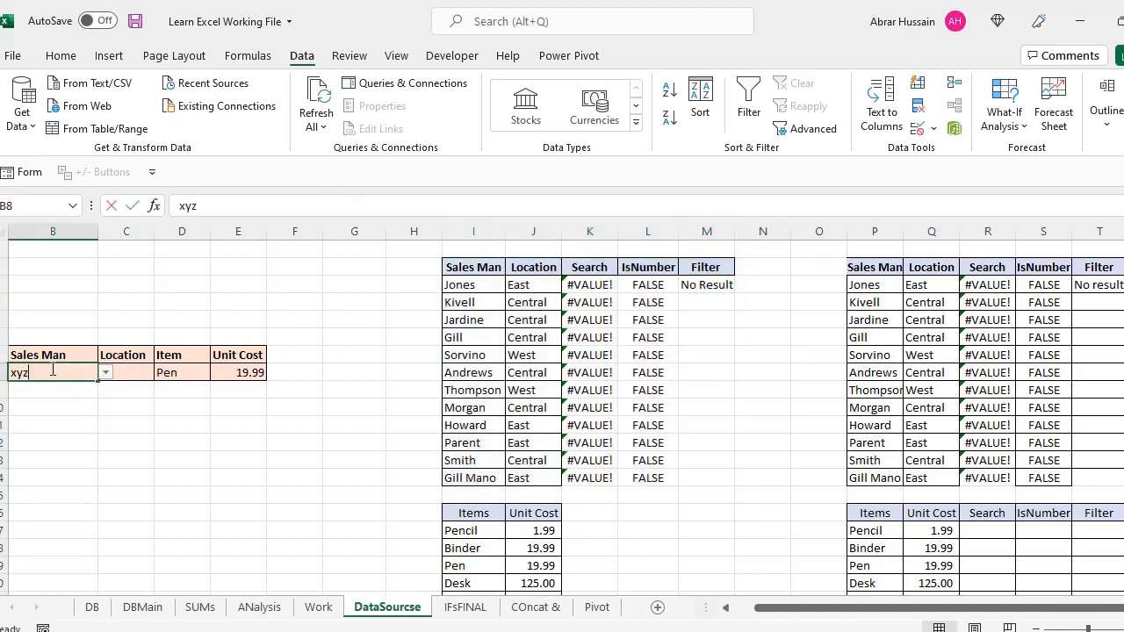
double_click(53, 369)
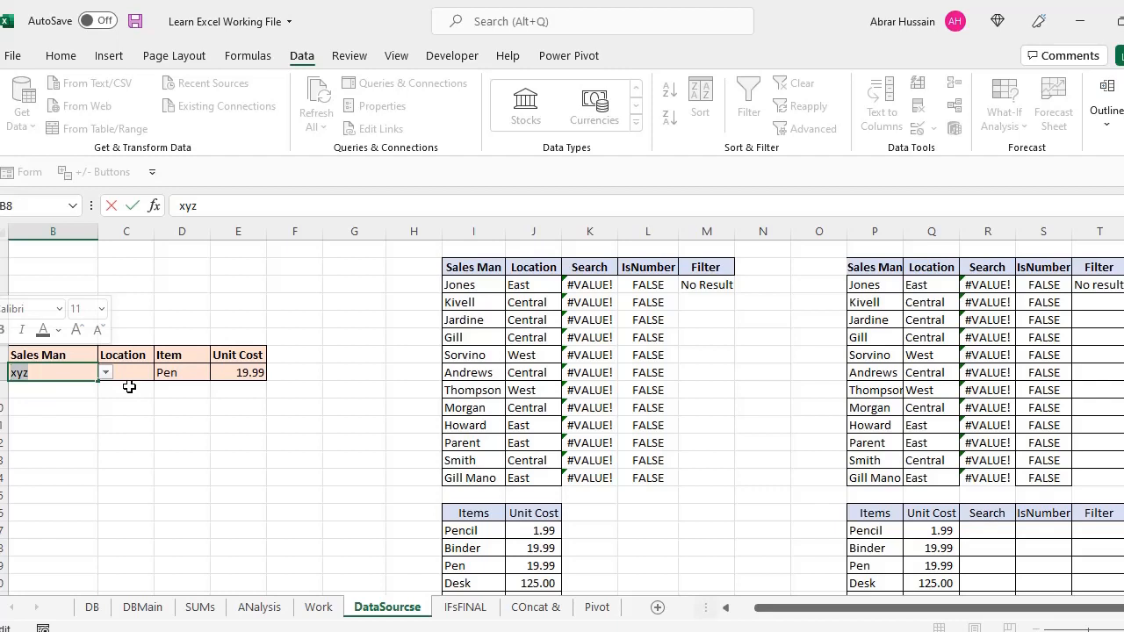
type("Sor")
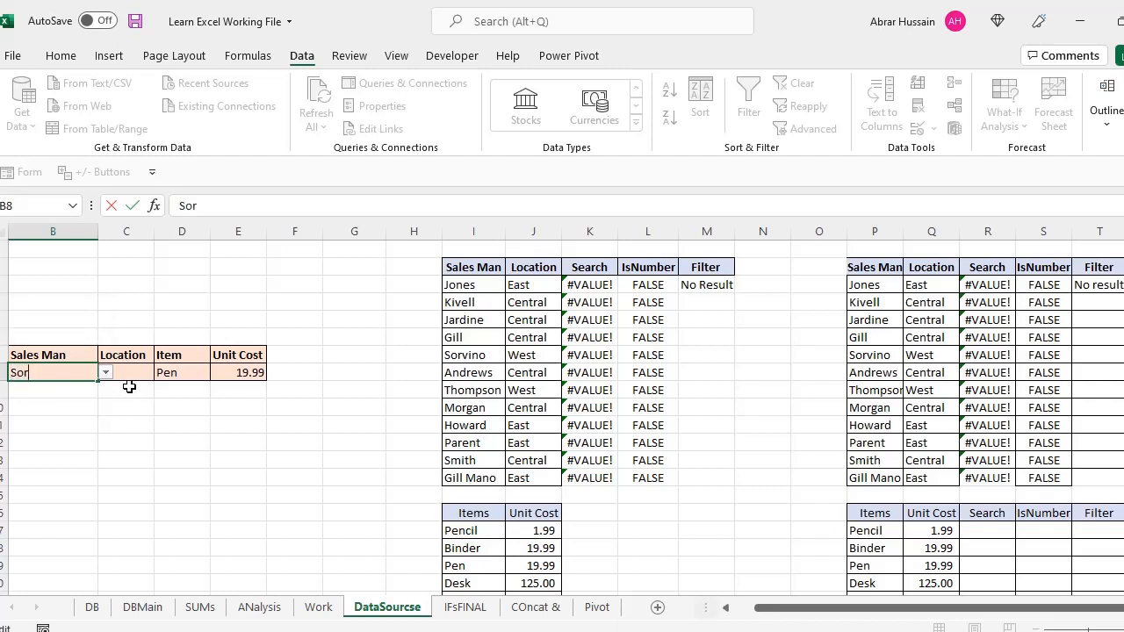
left_click(105, 373)
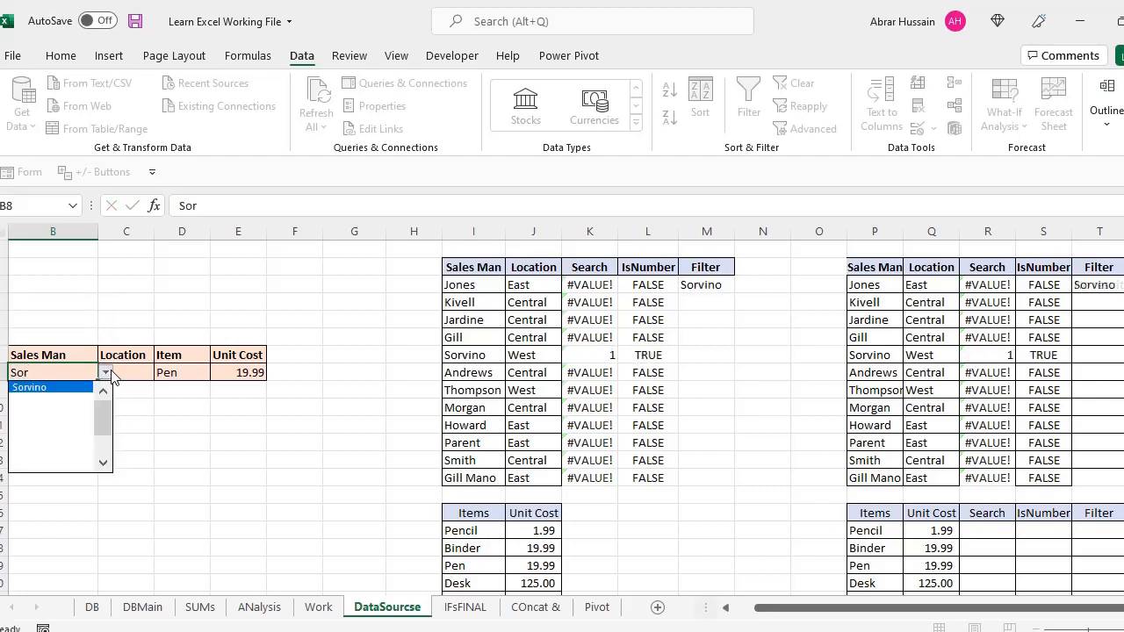
left_click(35, 387)
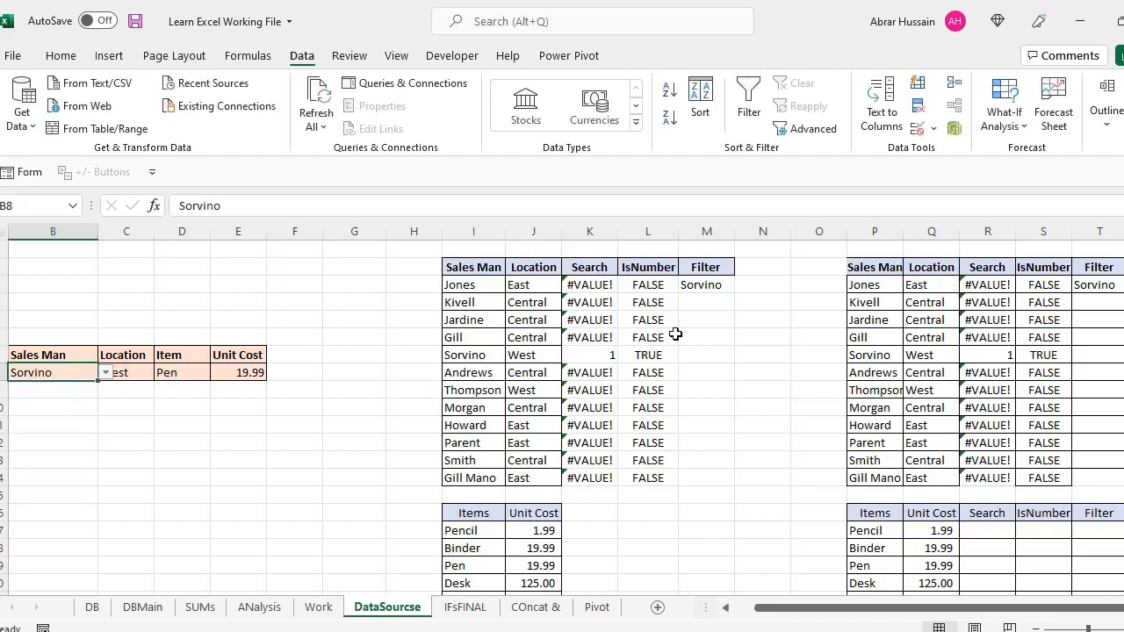
Examine the Filter cell M3 and the two helper tables from column I to column T for the chosen salesman
left_click(716, 284)
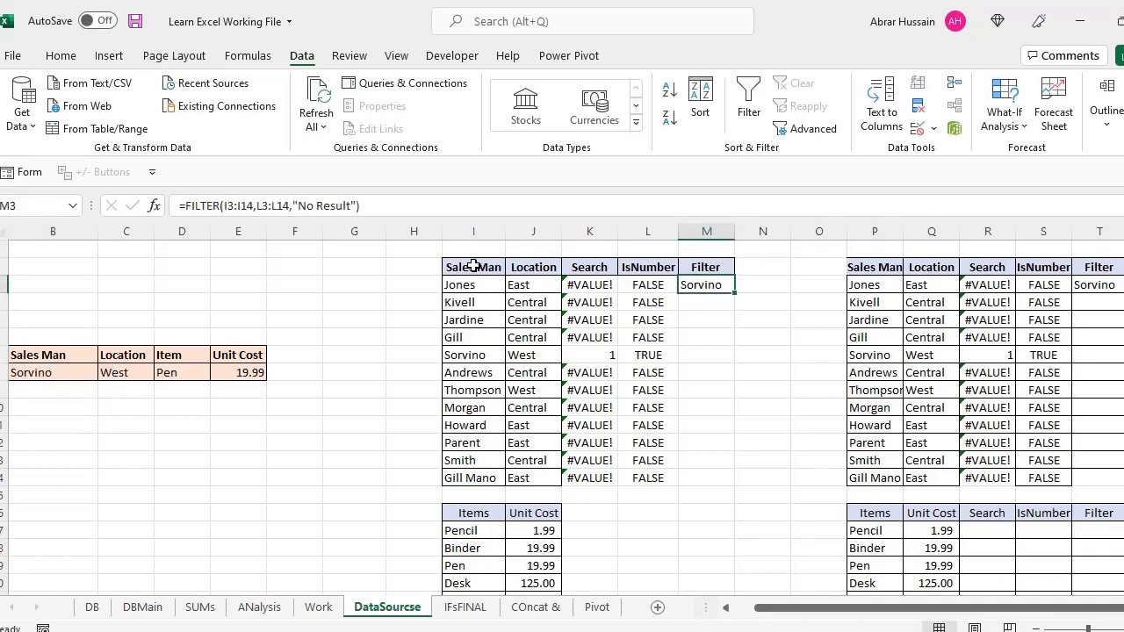
left_click_drag(474, 267, 1098, 497)
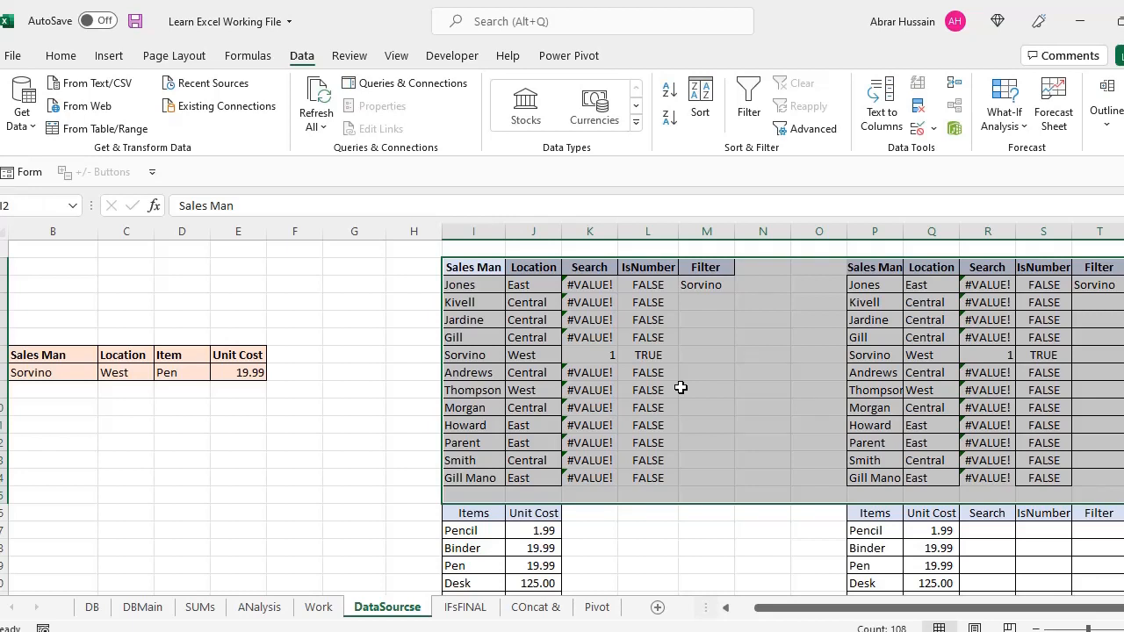
left_click(64, 373)
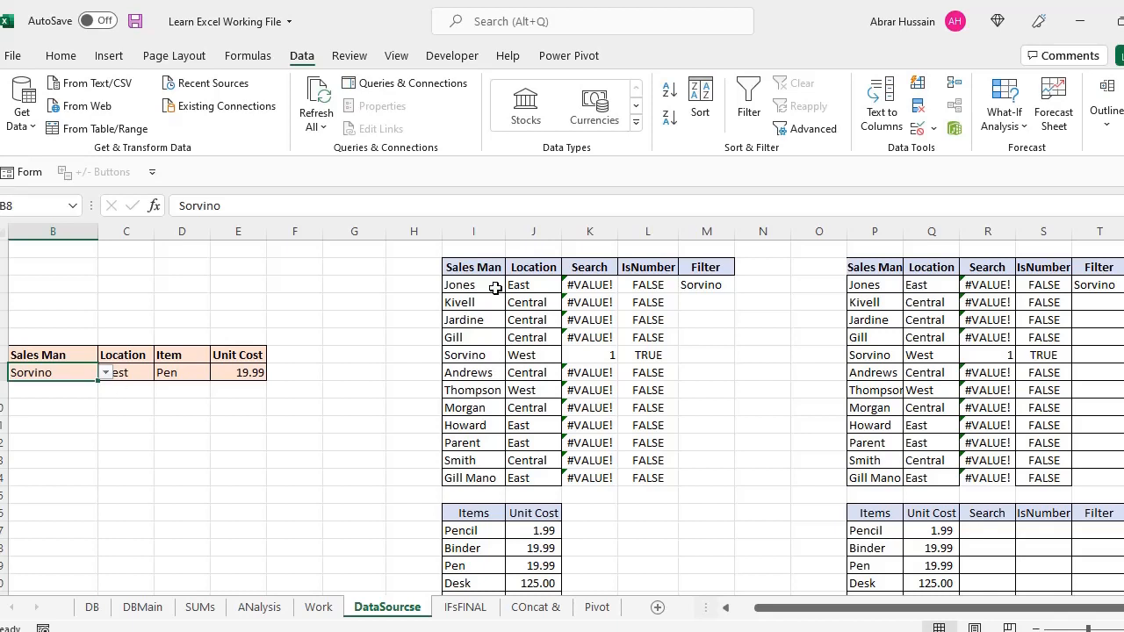
left_click(461, 286)
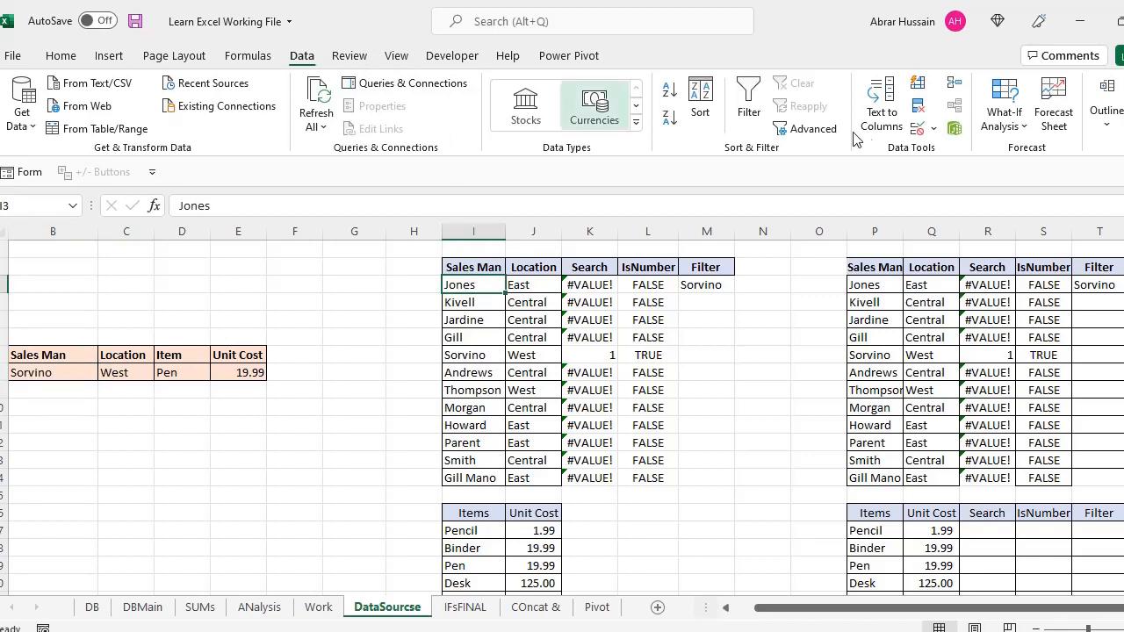
left_click(933, 129)
left_click(966, 152)
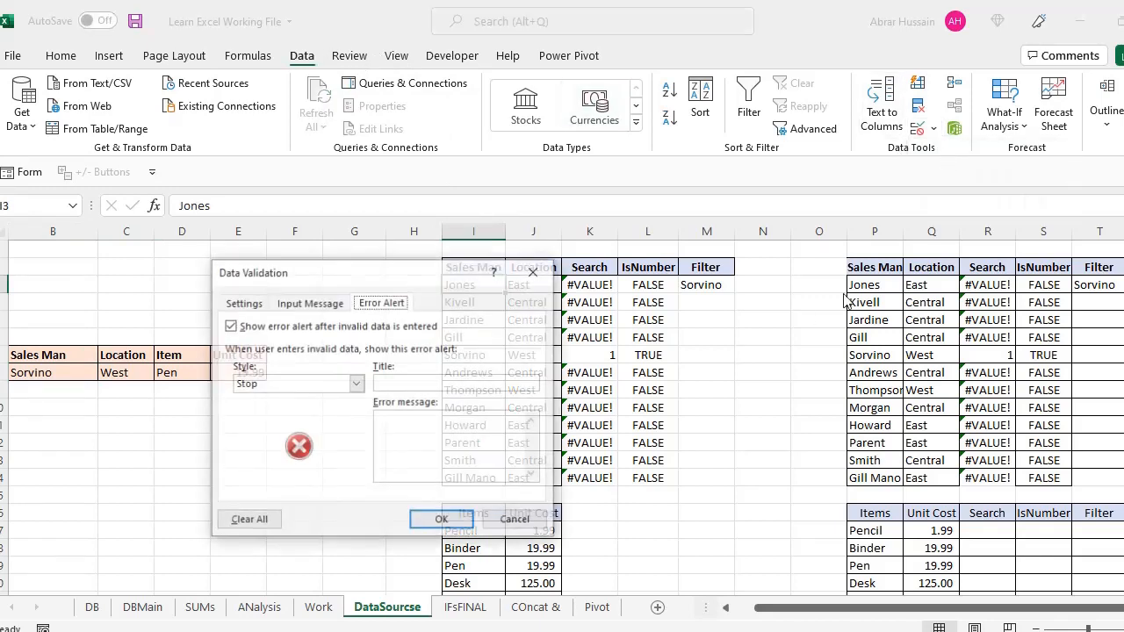
left_click(254, 303)
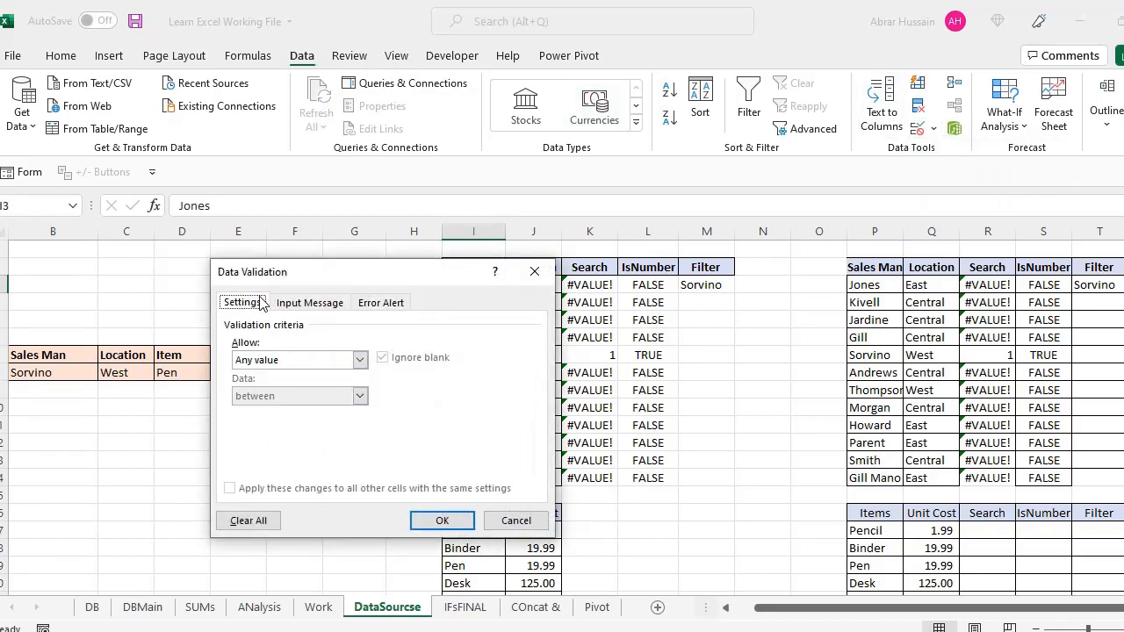
left_click(268, 360)
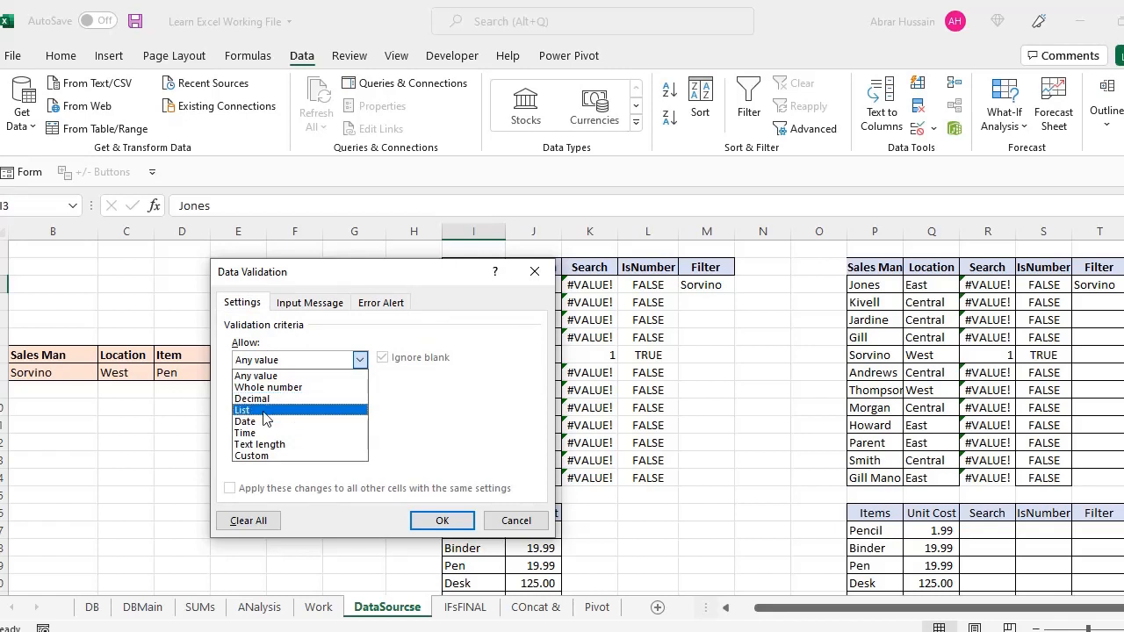
left_click(525, 522)
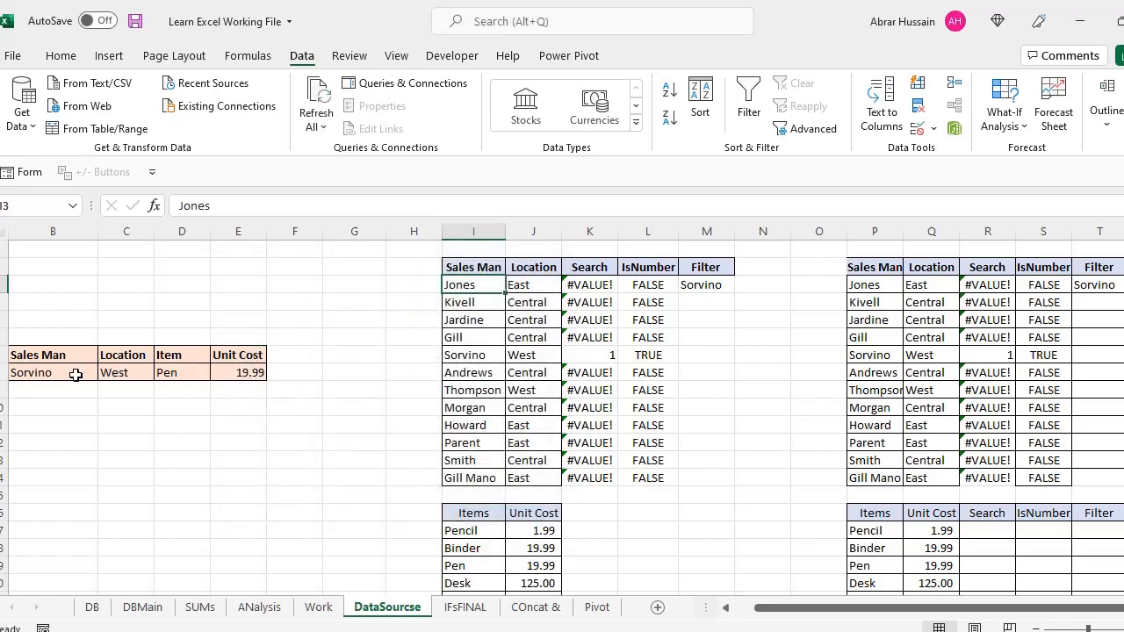
Review the salesman list in column I, the Search, IsNumber and Filter headings, and the FILTER formula in M3
left_click(472, 266)
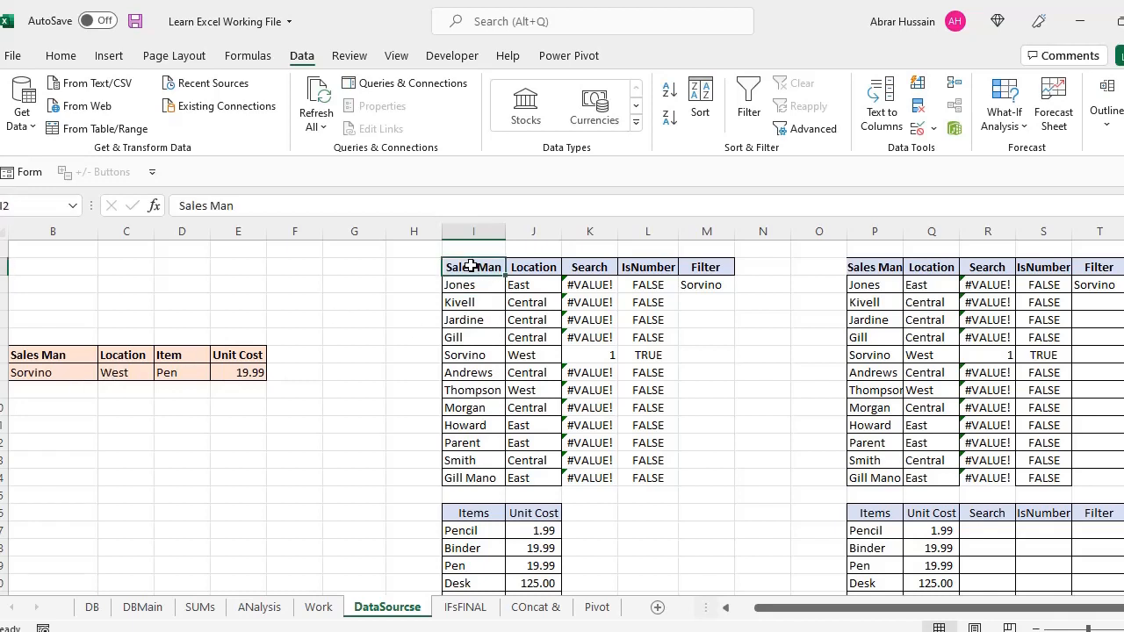
left_click_drag(472, 266, 476, 477)
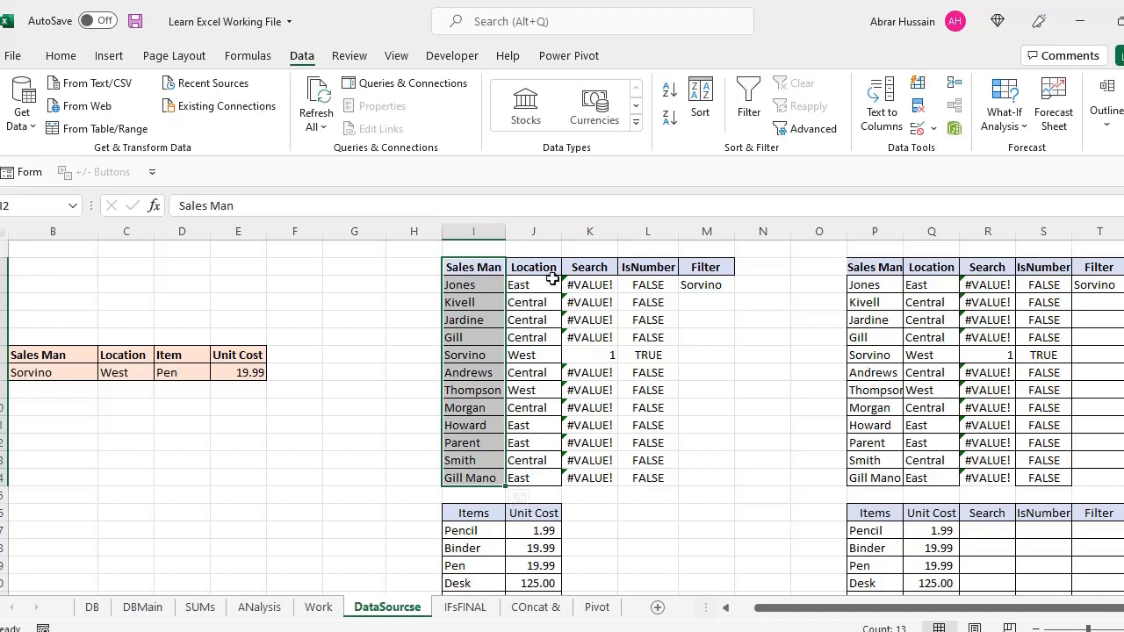
left_click(587, 271)
left_click(656, 271)
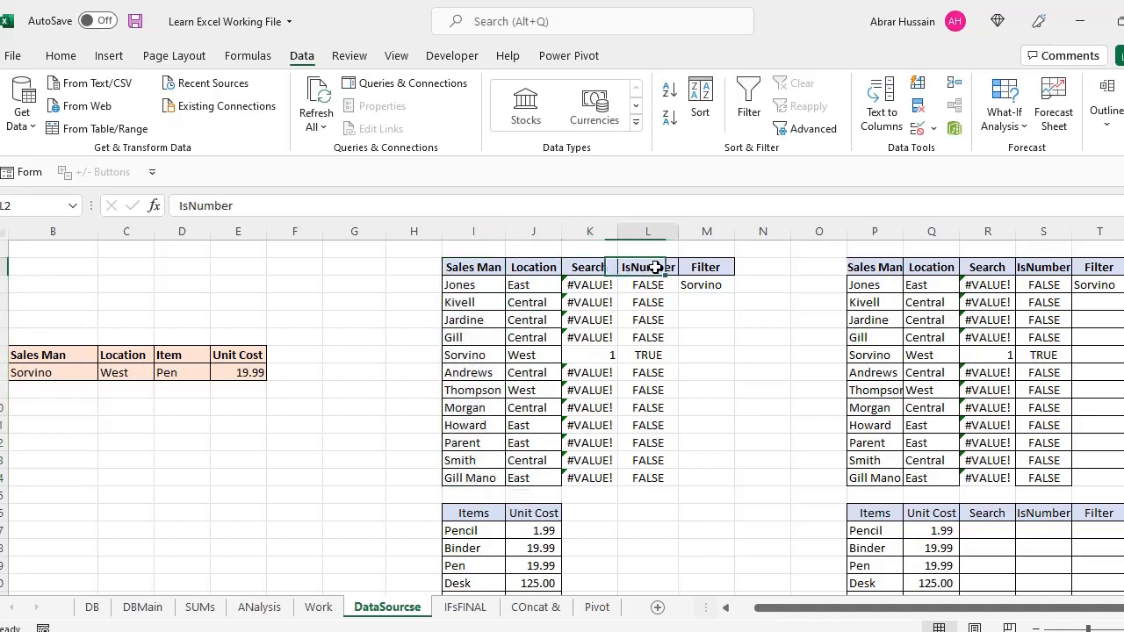
left_click(716, 268)
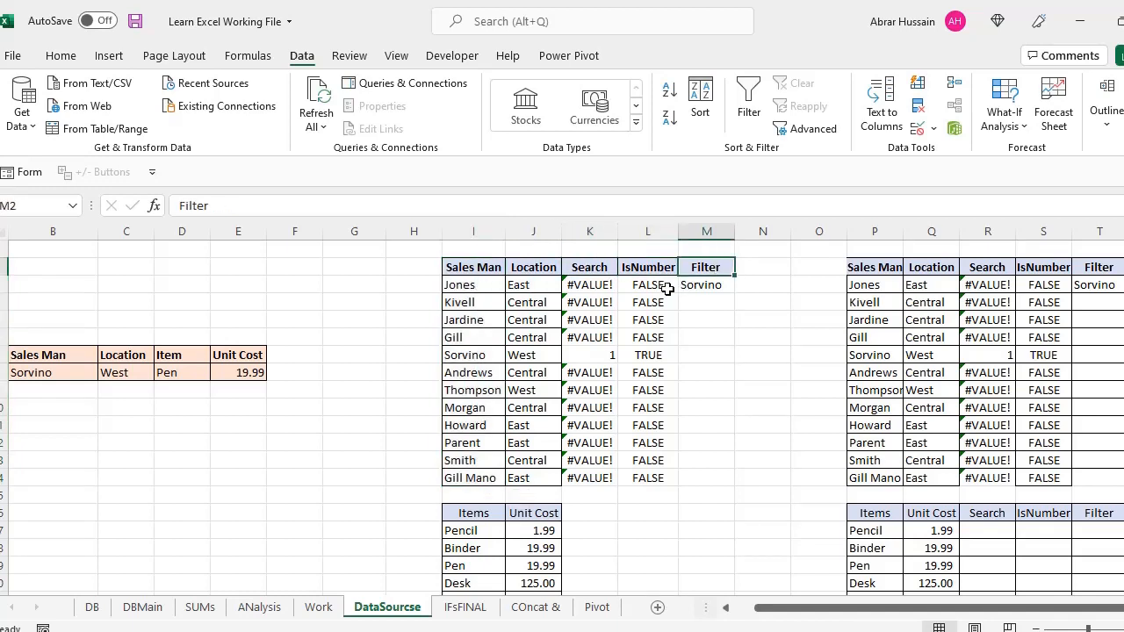
left_click(459, 286)
left_click_drag(458, 286, 459, 469)
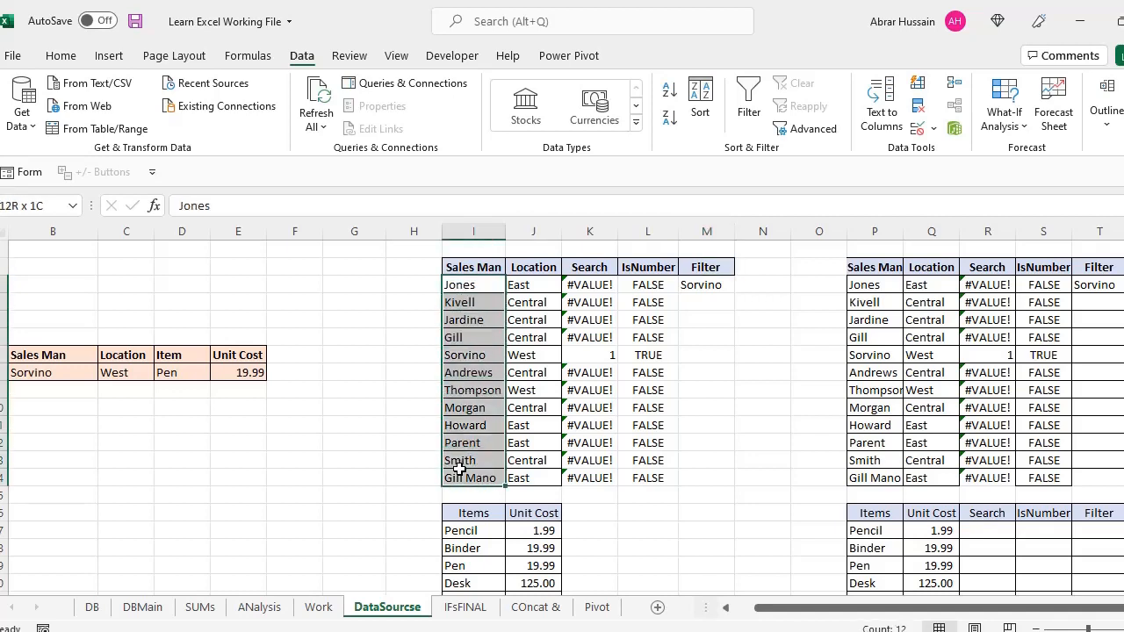
left_click(715, 287)
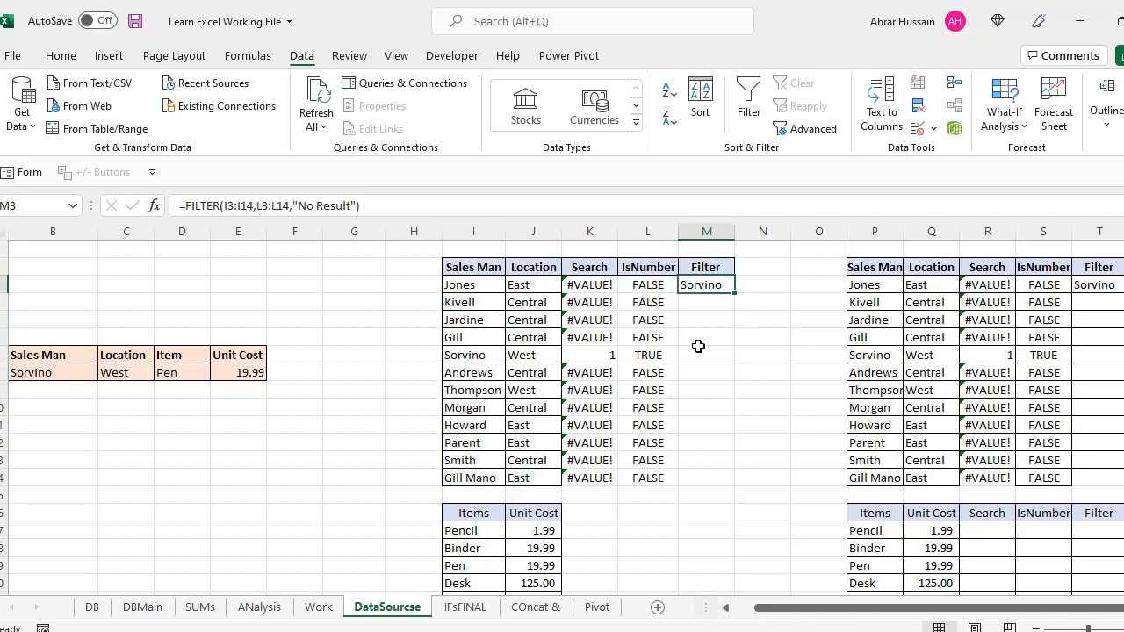
Clear the Sales Man cell B8 and change the source of its data validation list to the range =$M$3:$M$14
double_click(43, 372)
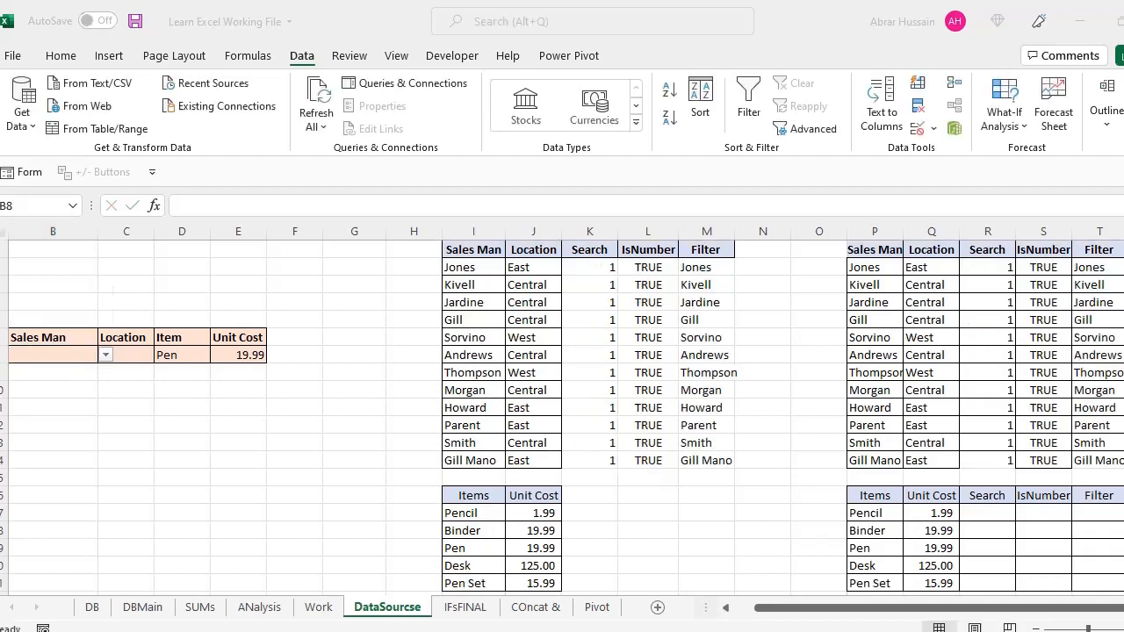
left_click(45, 355)
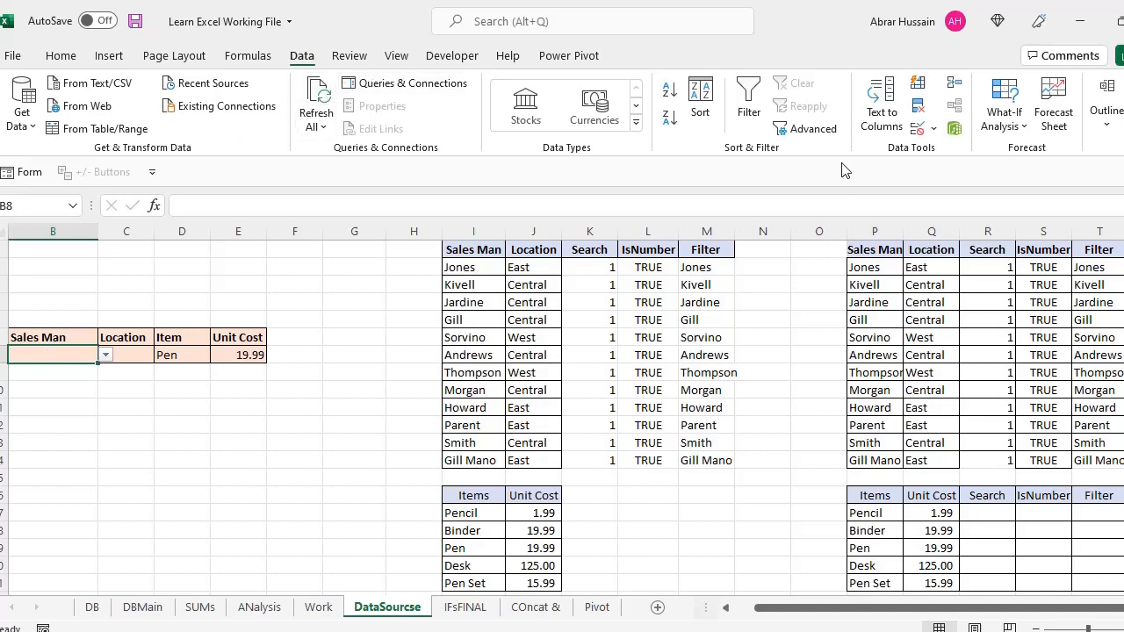
left_click(933, 129)
left_click(951, 148)
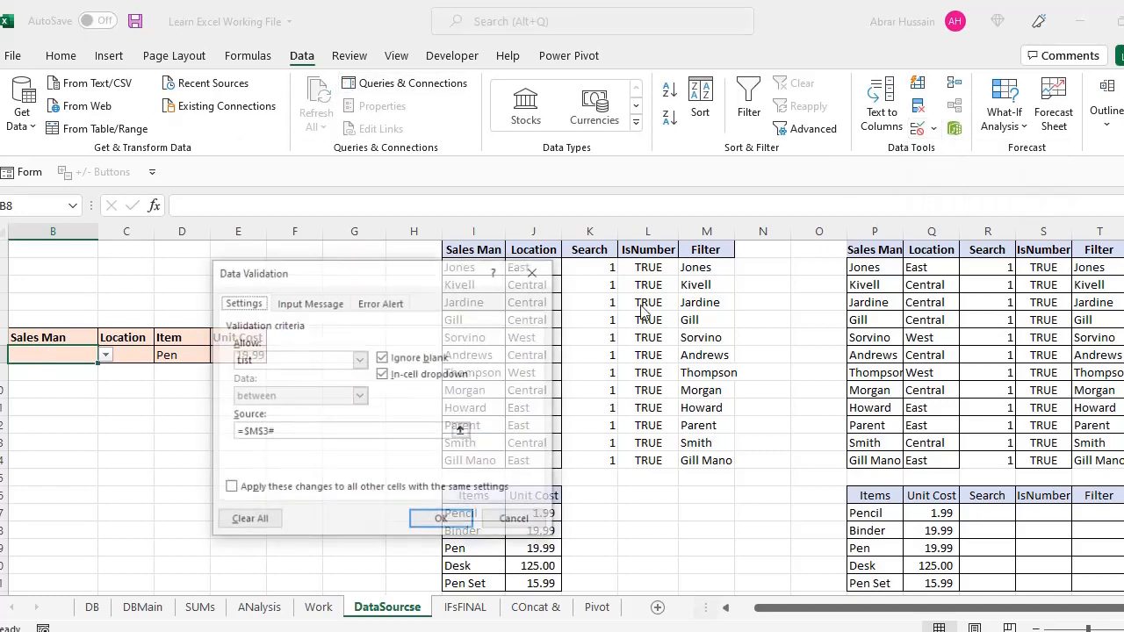
left_click(253, 431)
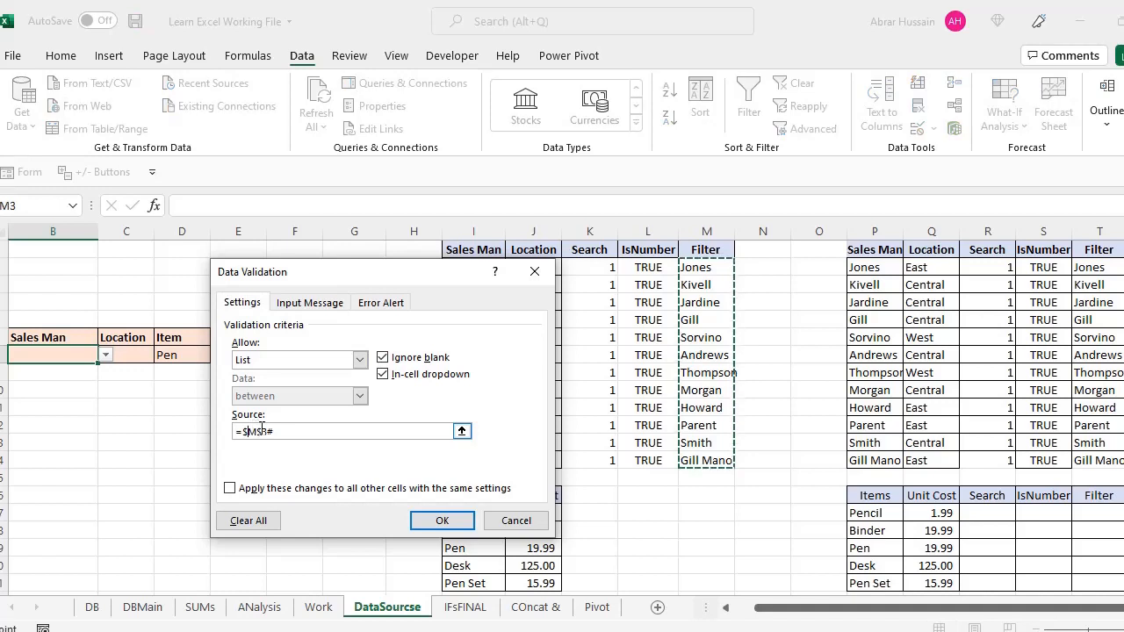
left_click(706, 268)
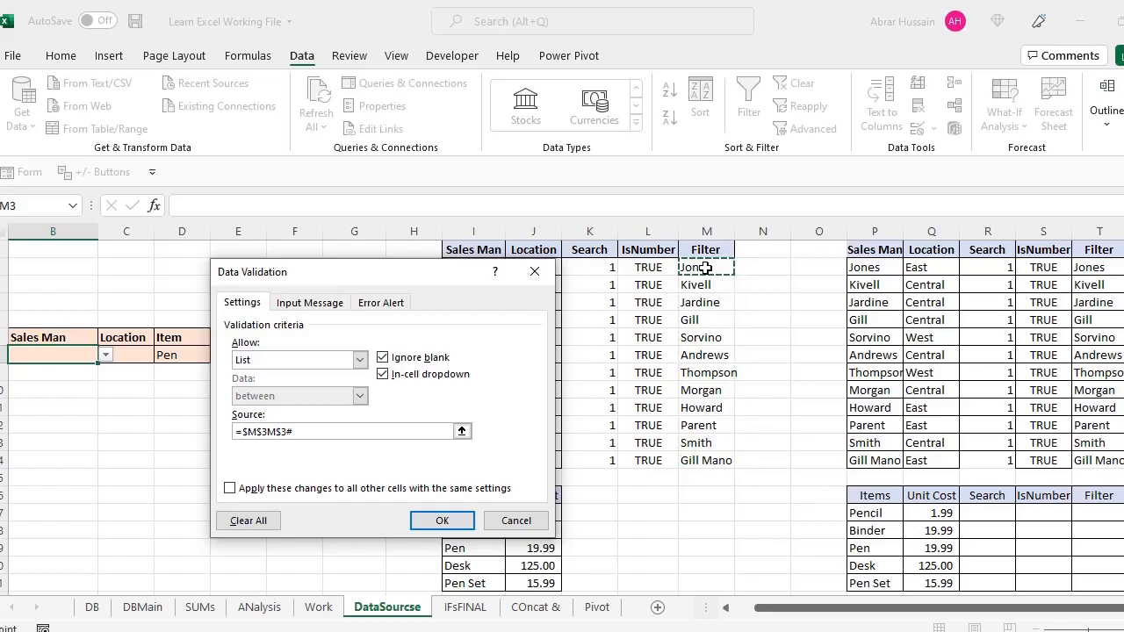
key("Delete")
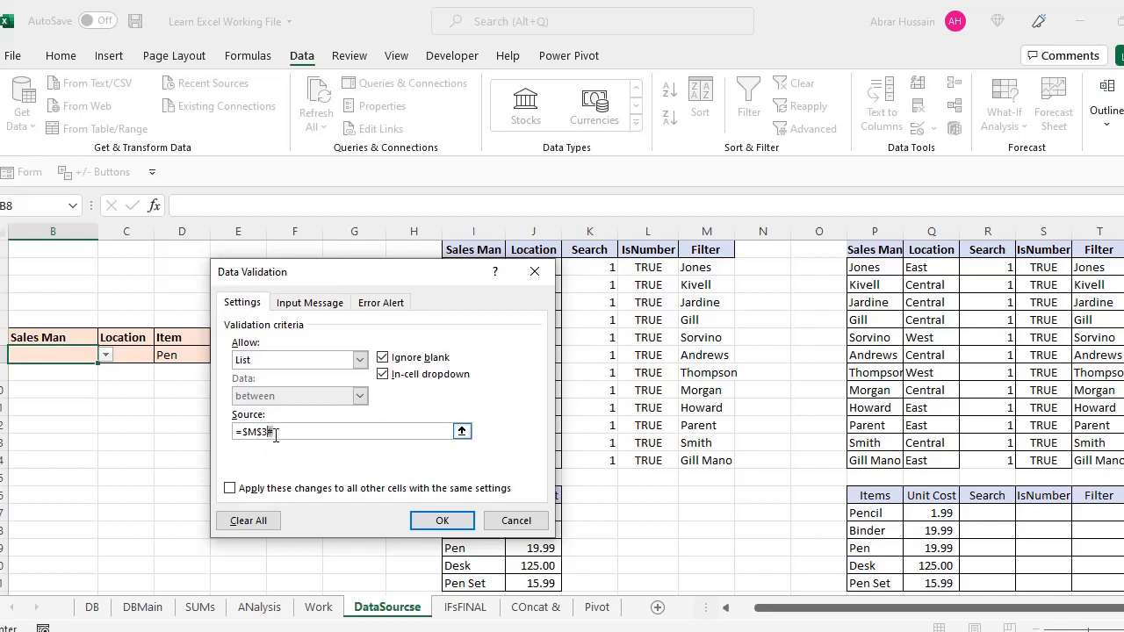
left_click_drag(274, 431, 244, 429)
key("BackSpace")
left_click_drag(707, 267, 708, 461)
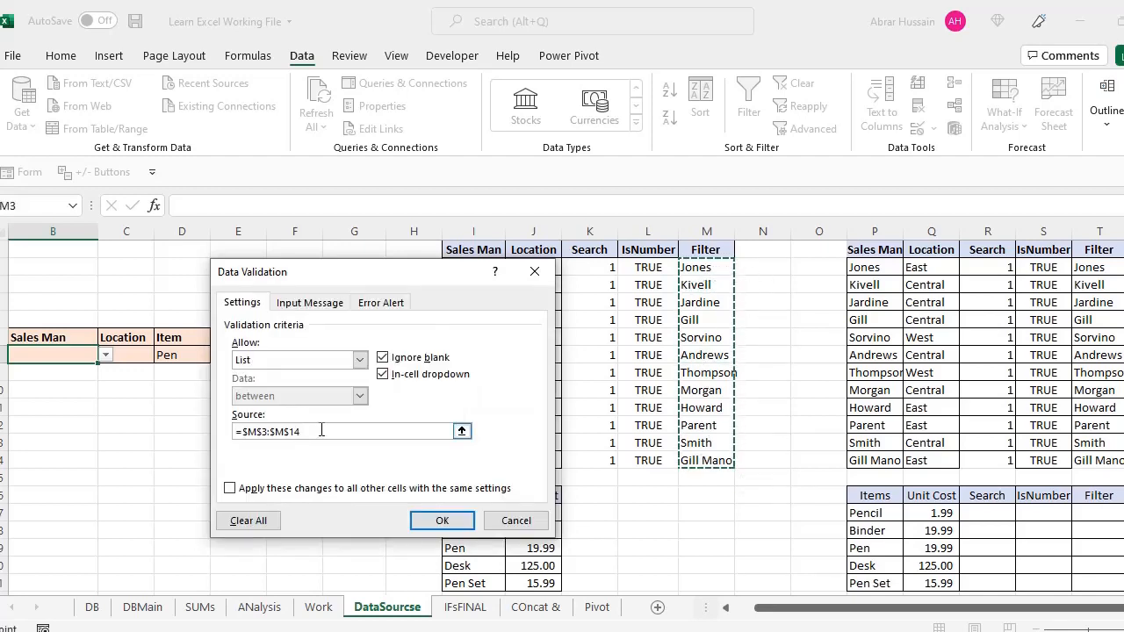
Replace the range in the validation list source with the spill reference =$M$3# and apply the validation to B8
left_click_drag(319, 431, 268, 434)
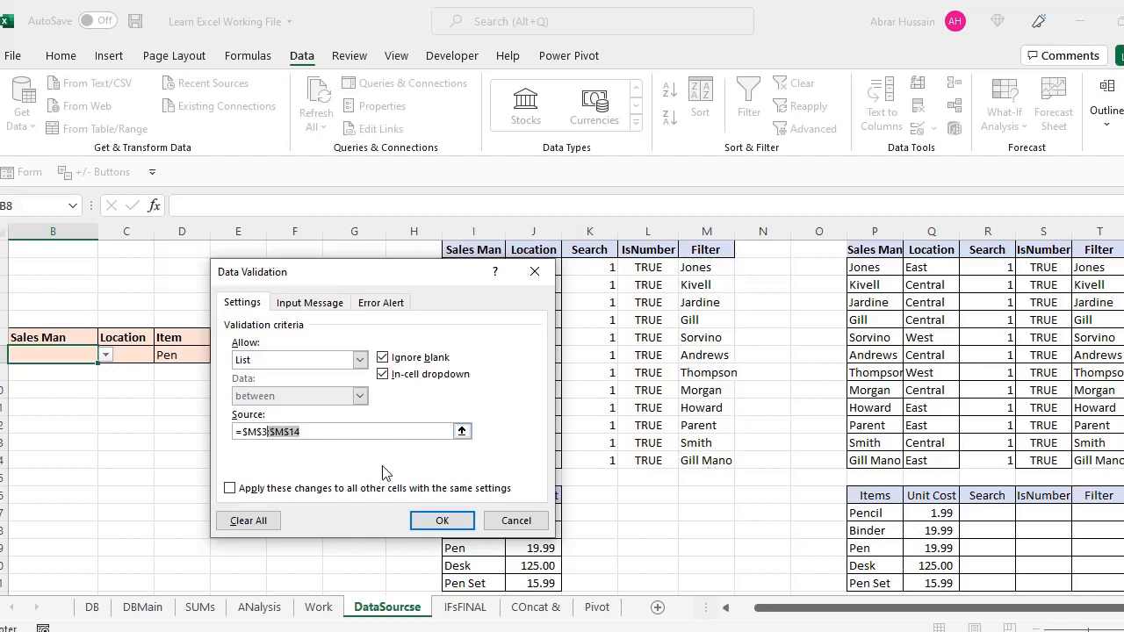
key("BackSpace")
type("#")
left_click_drag(274, 431, 269, 431)
double_click(292, 432)
left_click(293, 433)
left_click(441, 520)
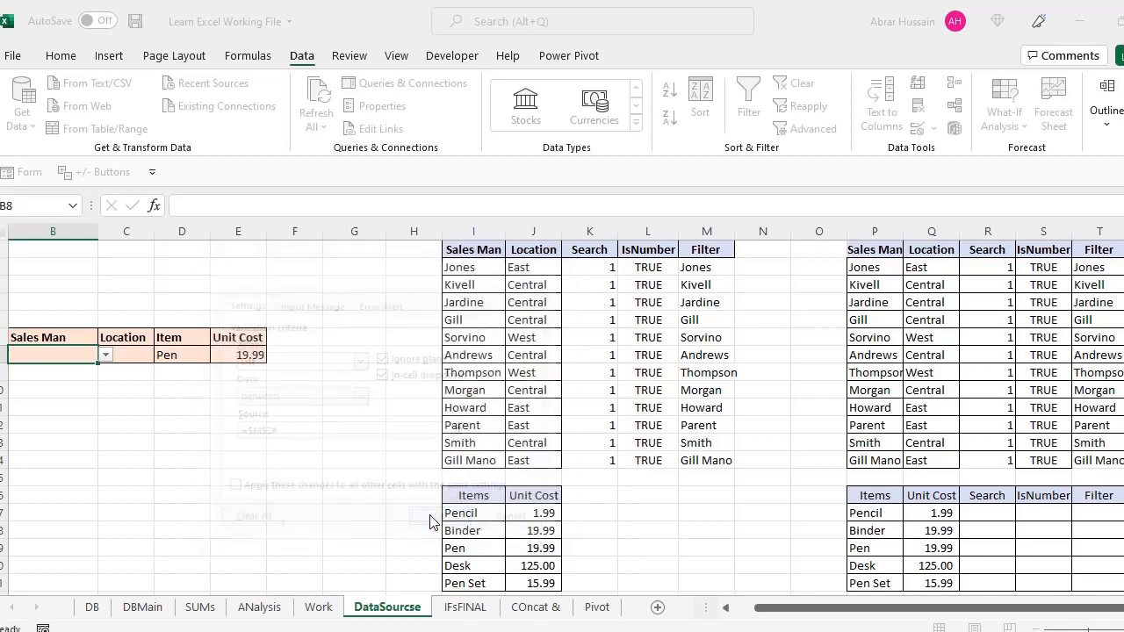
Browse the whole list of salesmen offered by the drop-down in B8 without choosing one
left_click(107, 356)
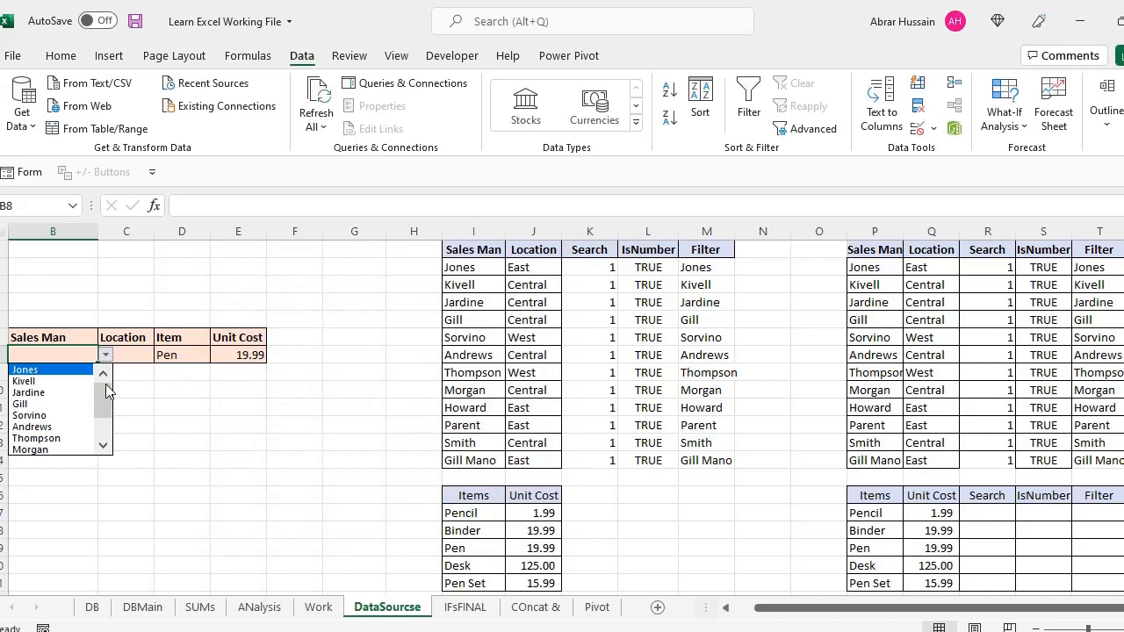
scroll(106, 390, "down", 2)
scroll(104, 413, "up", 2)
left_click(51, 350)
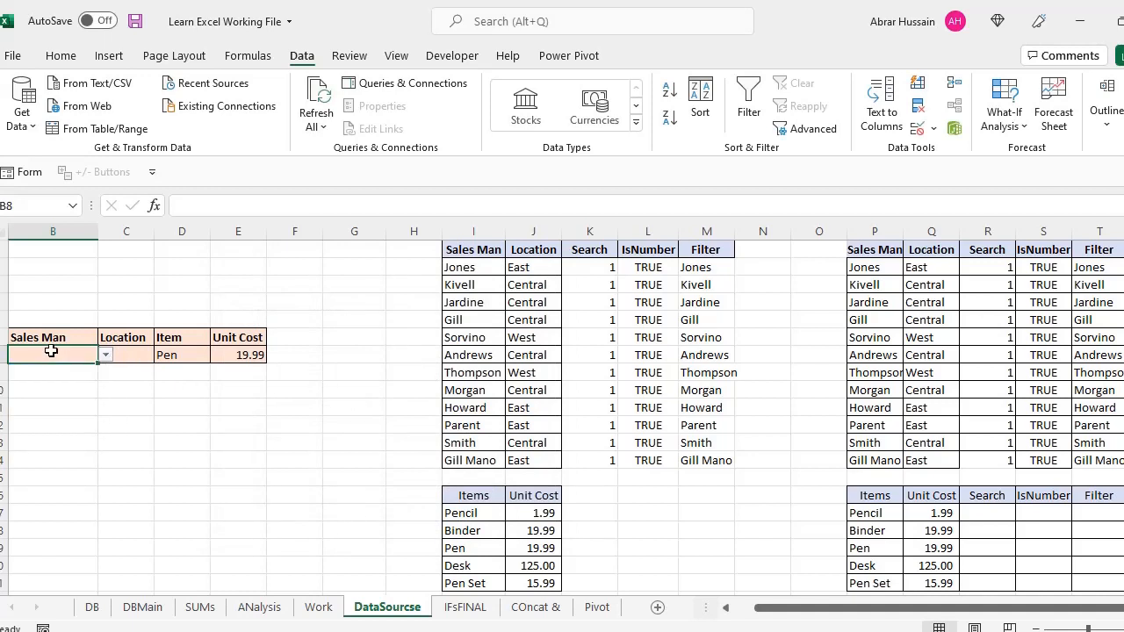
Test the search in B8 with the letter K by picking the matching salesman from the drop-down, and clear the cell again
type("K")
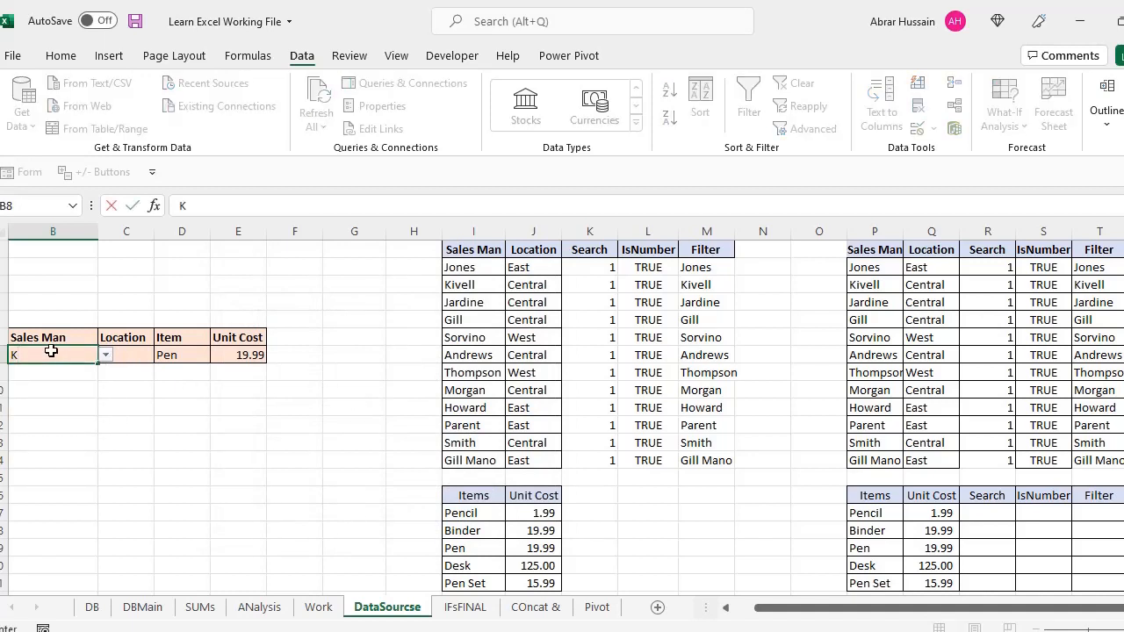
left_click(105, 356)
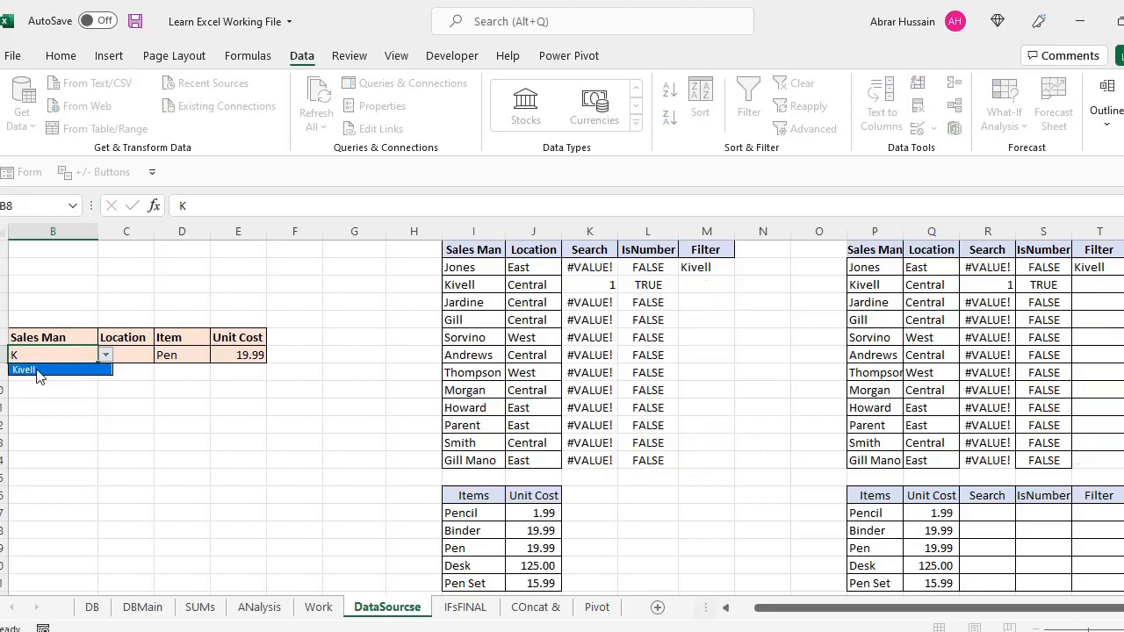
left_click(37, 370)
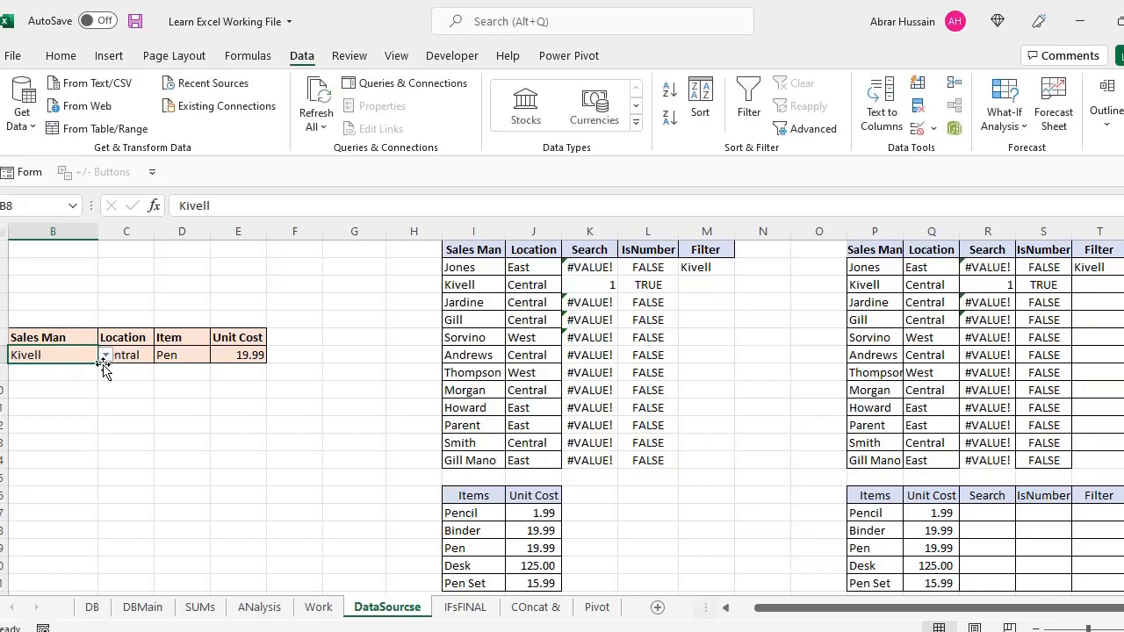
left_click(702, 267)
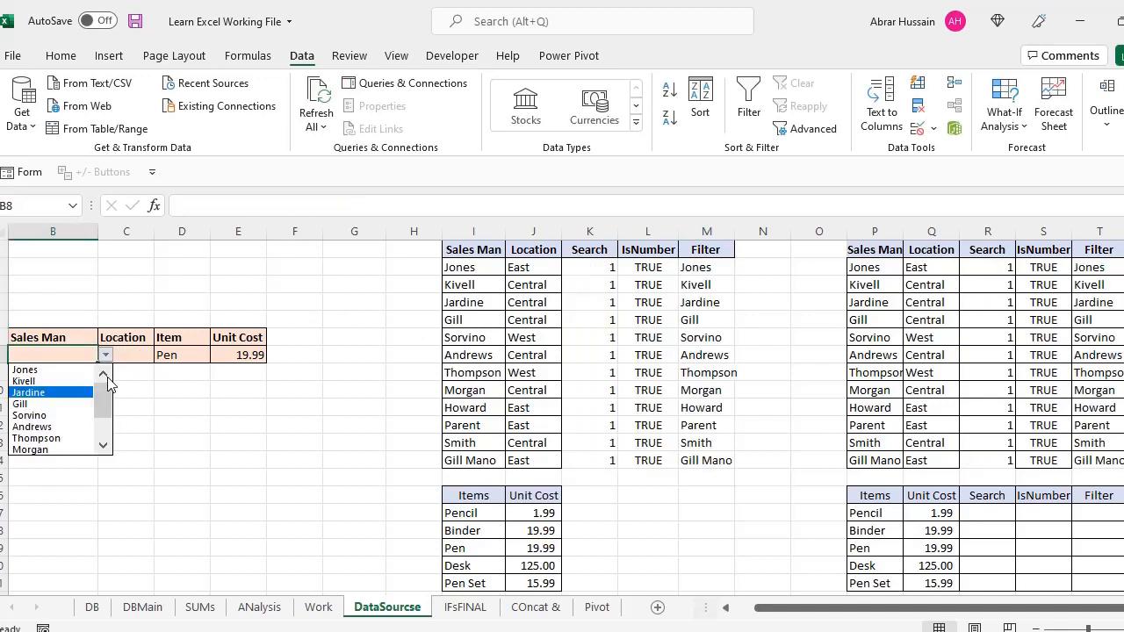
key("Escape")
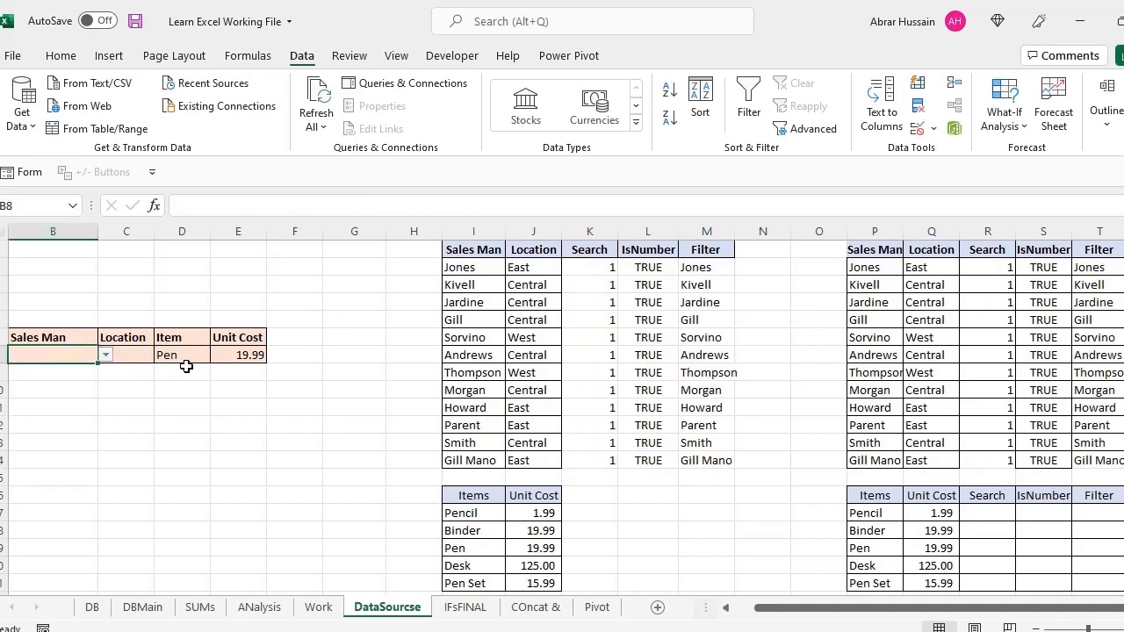
left_click(238, 402)
left_click(281, 391)
left_click_drag(231, 392, 429, 392)
left_click_drag(257, 397, 243, 532)
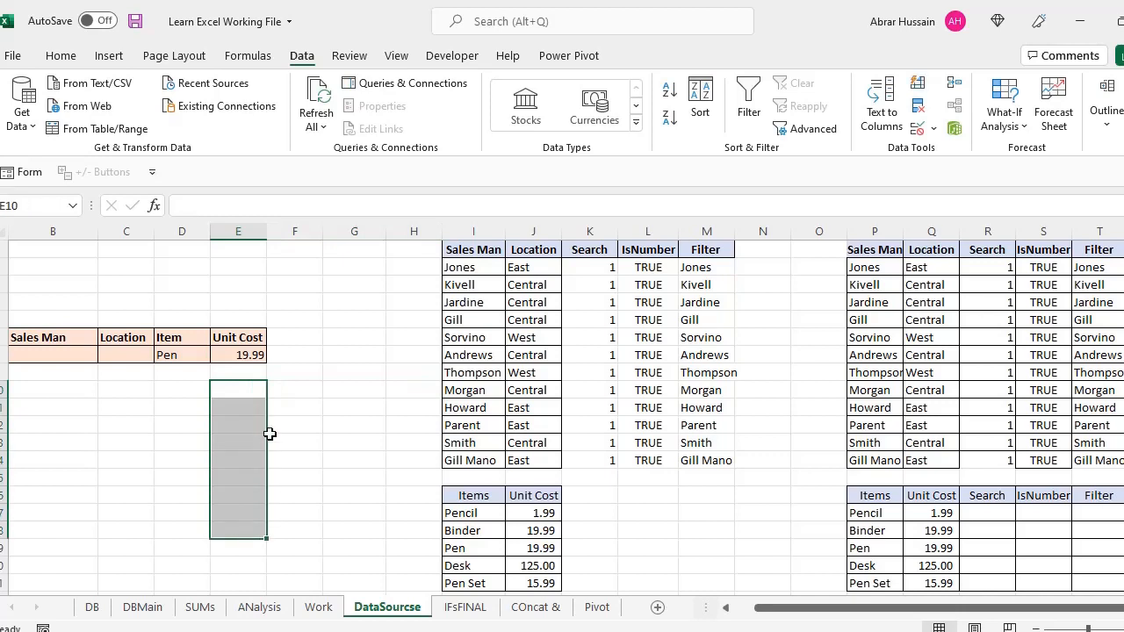
left_click(231, 393)
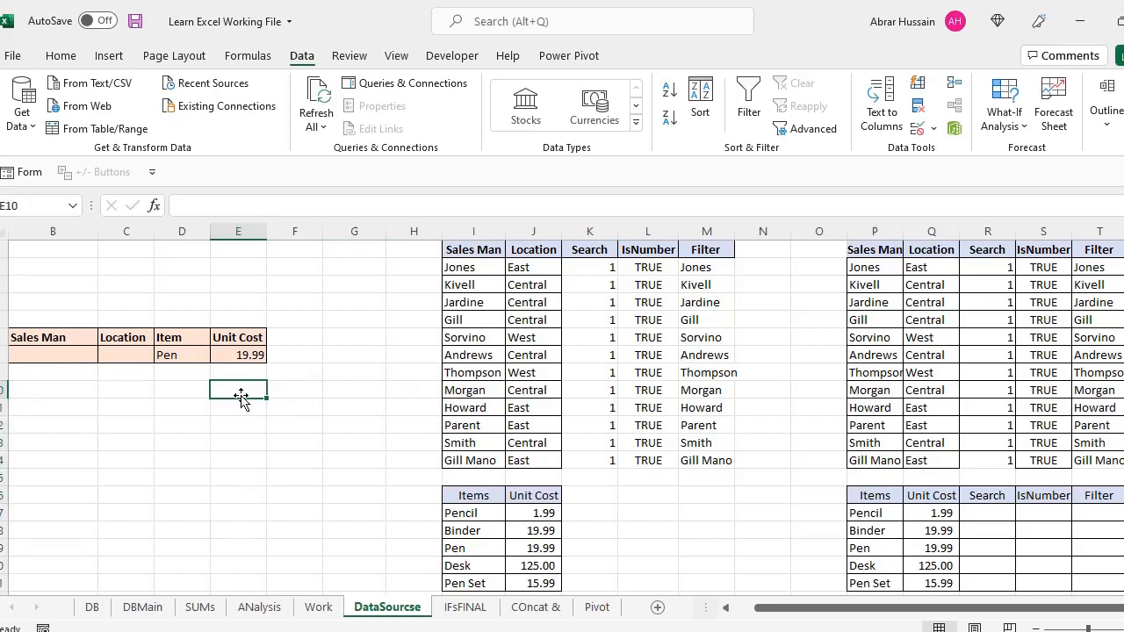
left_click_drag(233, 386, 238, 500)
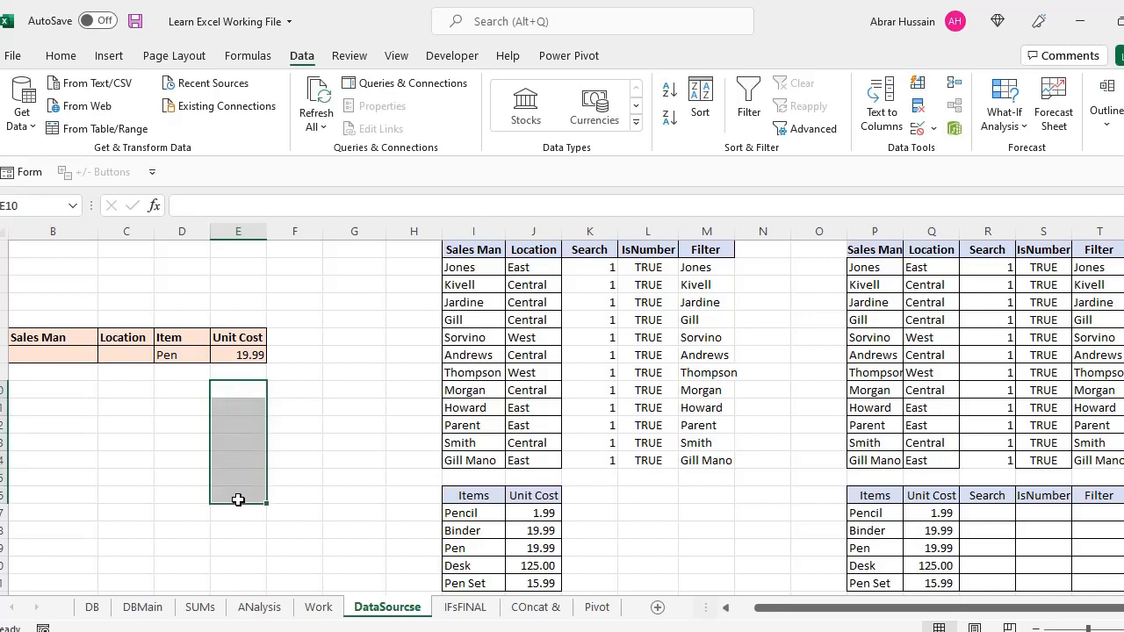
left_click(225, 389)
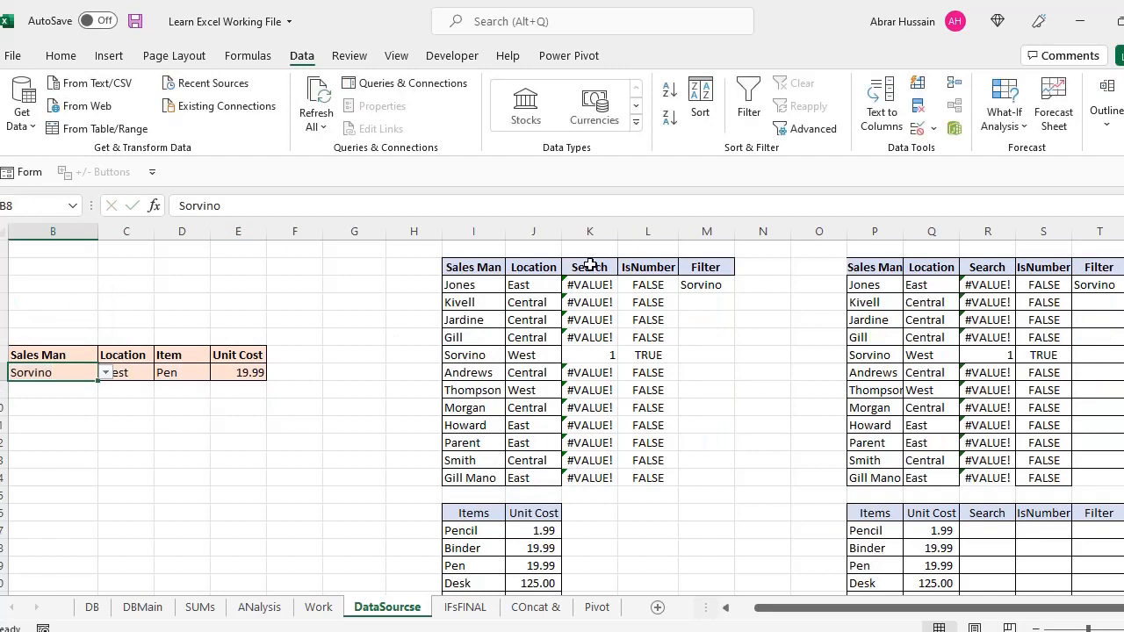
Review the Search, IsNumber and Filter headings in K2 to M2 and inspect the arguments of the FILTER formula in M3
left_click_drag(590, 267, 703, 267)
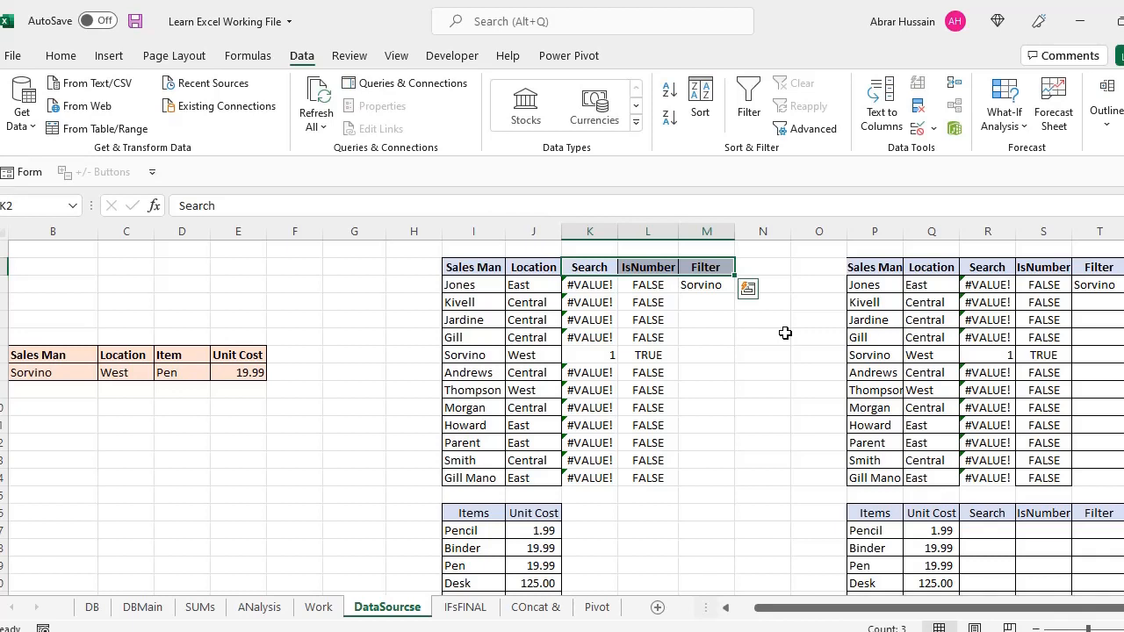
left_click(65, 373)
left_click(714, 283)
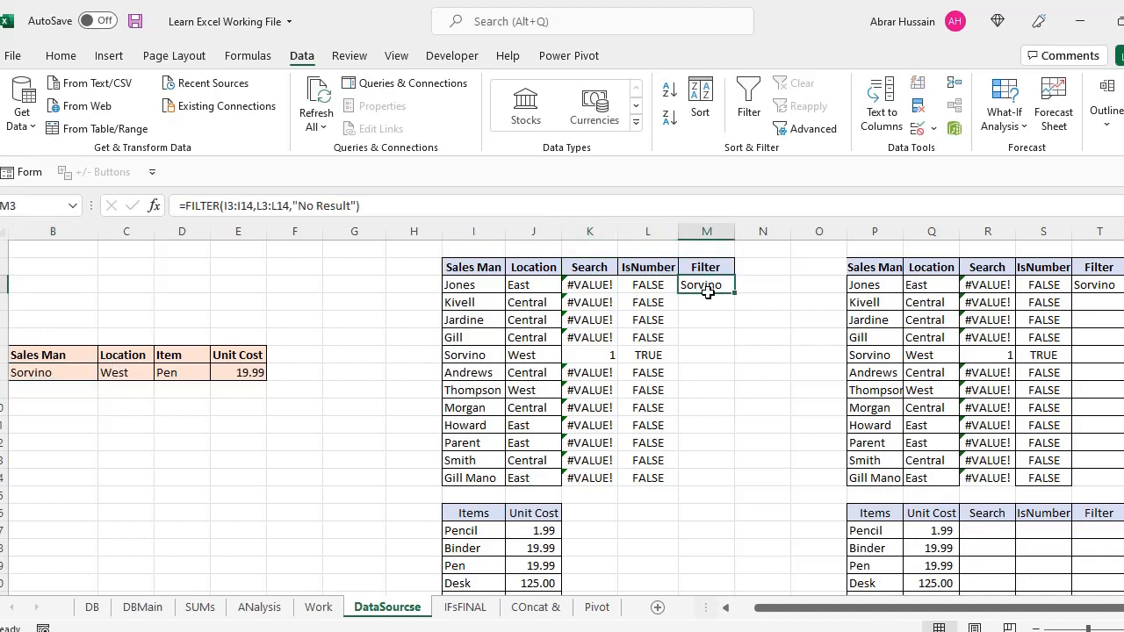
double_click(711, 285)
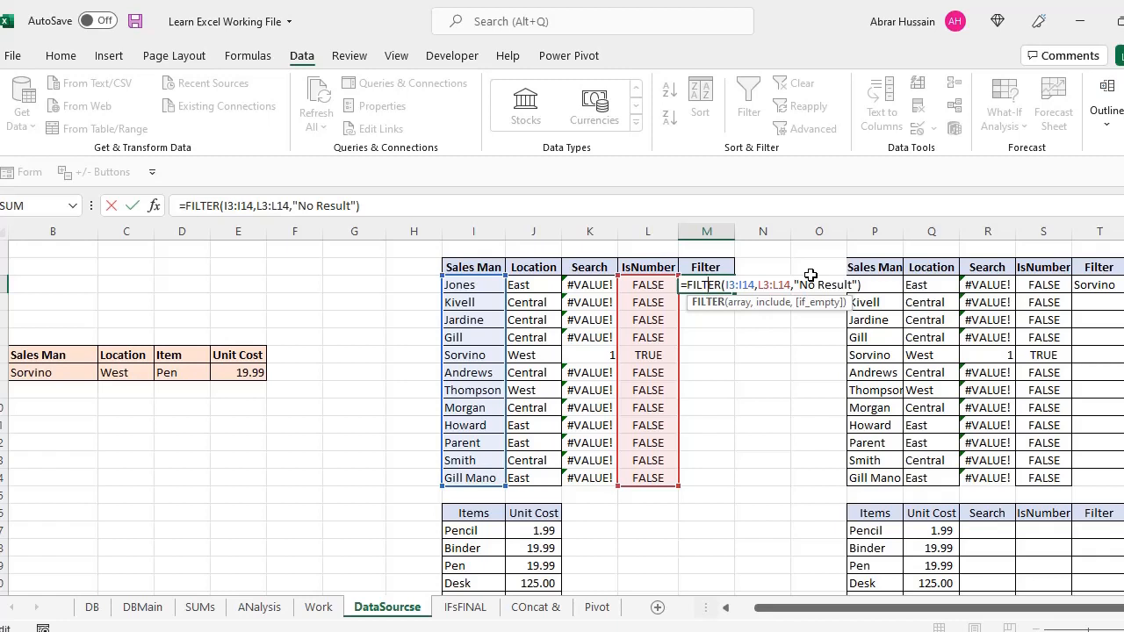
Examine the Sales Man helper table from I2 to M14, comparing the names in column I with the Search, IsNumber and Filter columns
left_click(469, 267)
left_click_drag(471, 267, 721, 479)
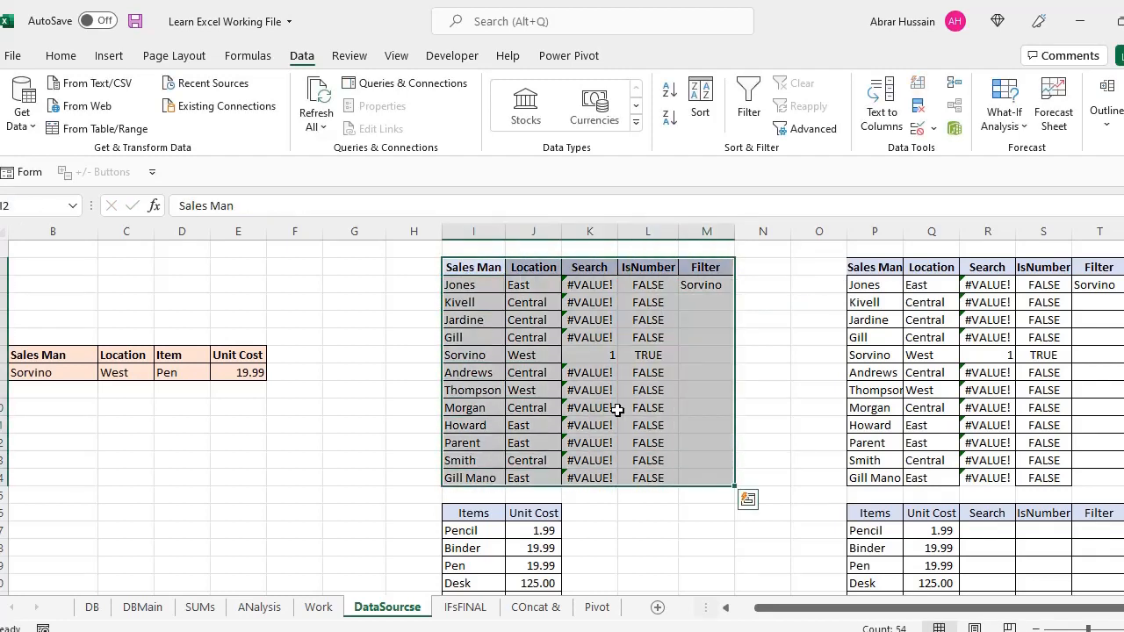
left_click_drag(598, 286, 691, 287)
left_click(589, 267)
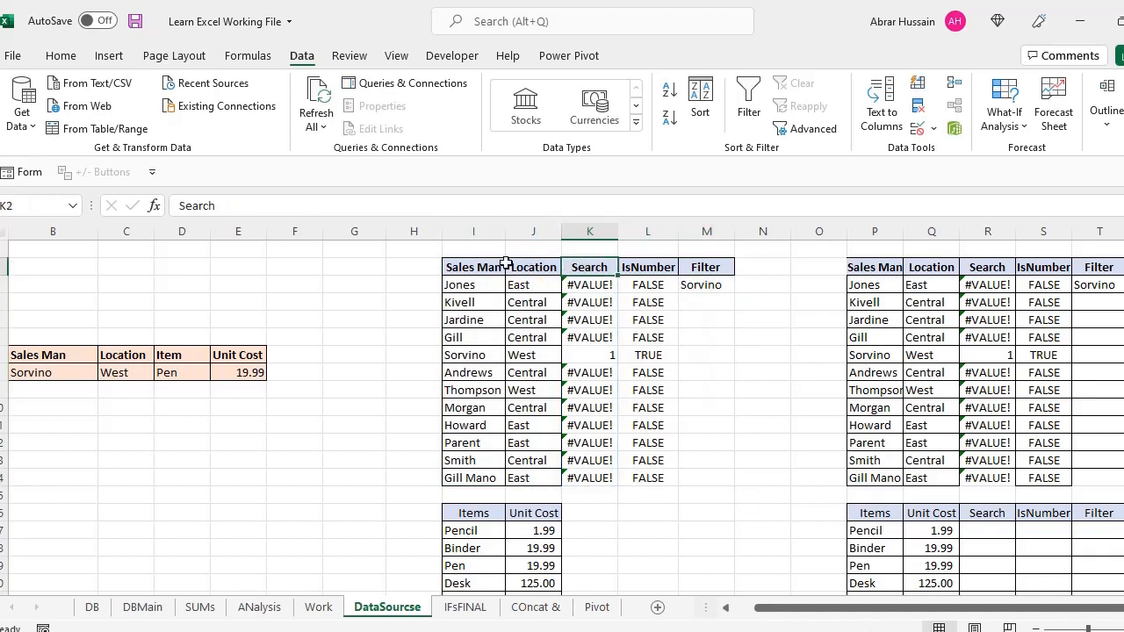
left_click_drag(473, 267, 467, 480)
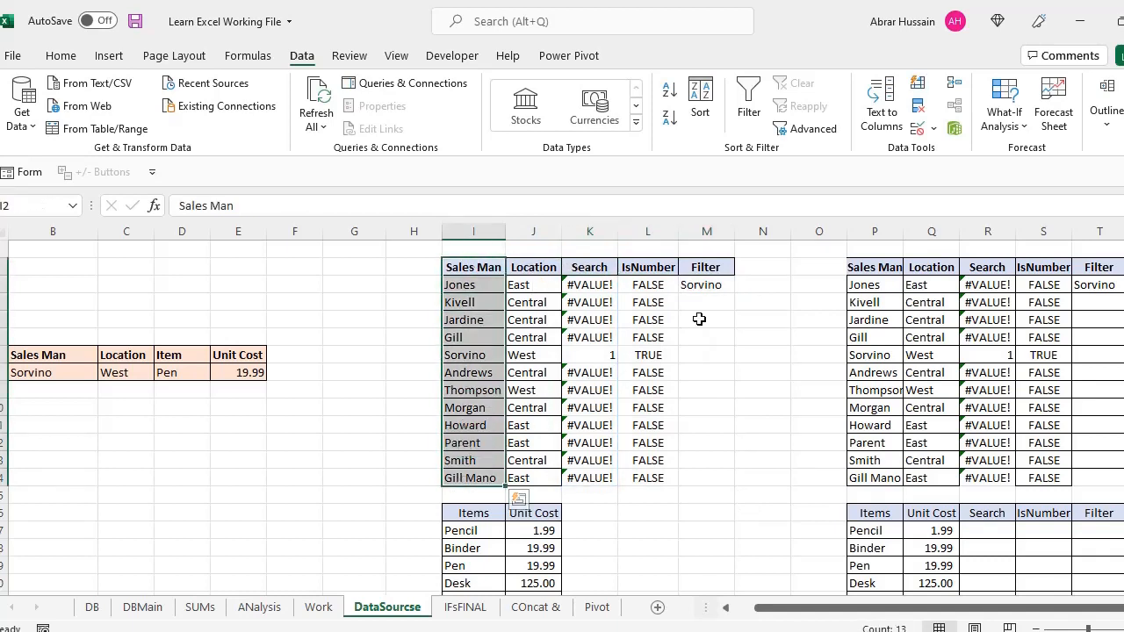
left_click(589, 286)
left_click_drag(471, 267, 466, 496)
Turn off the data validation error alert for invalid entries on the Filter column cells M2 to M14
left_click_drag(710, 267, 700, 471)
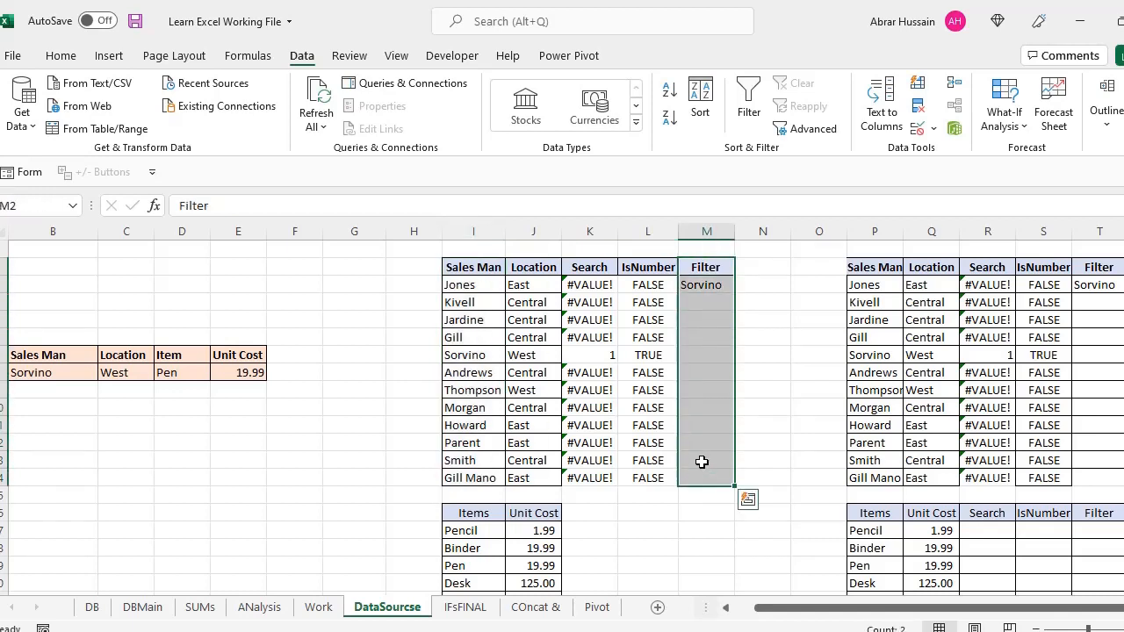
left_click(922, 129)
left_click(957, 150)
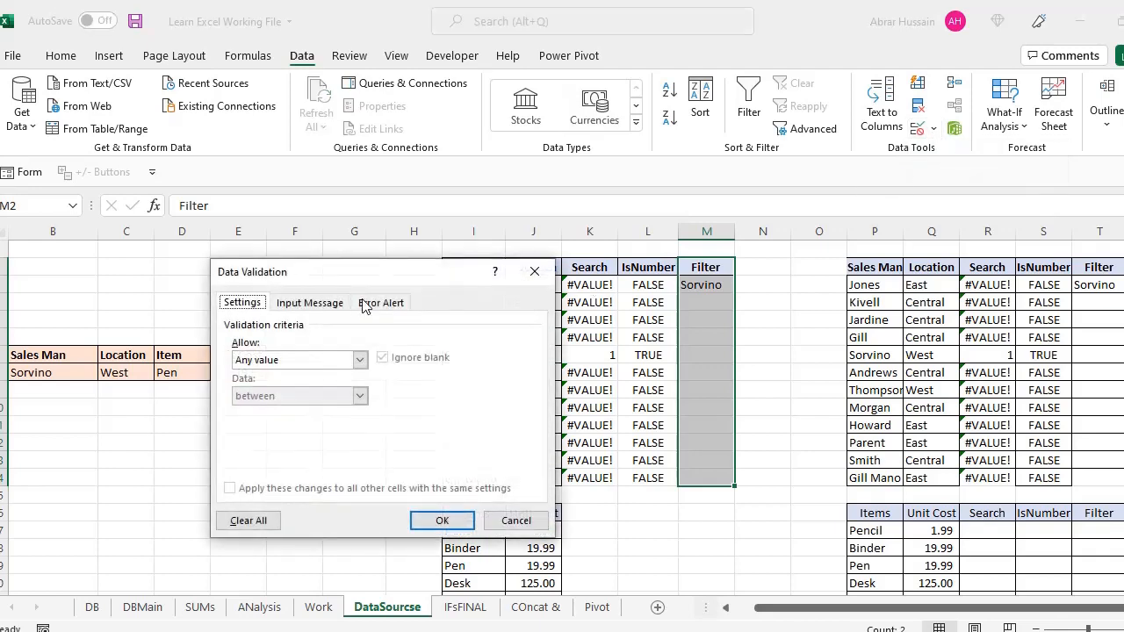
left_click(376, 303)
left_click(230, 326)
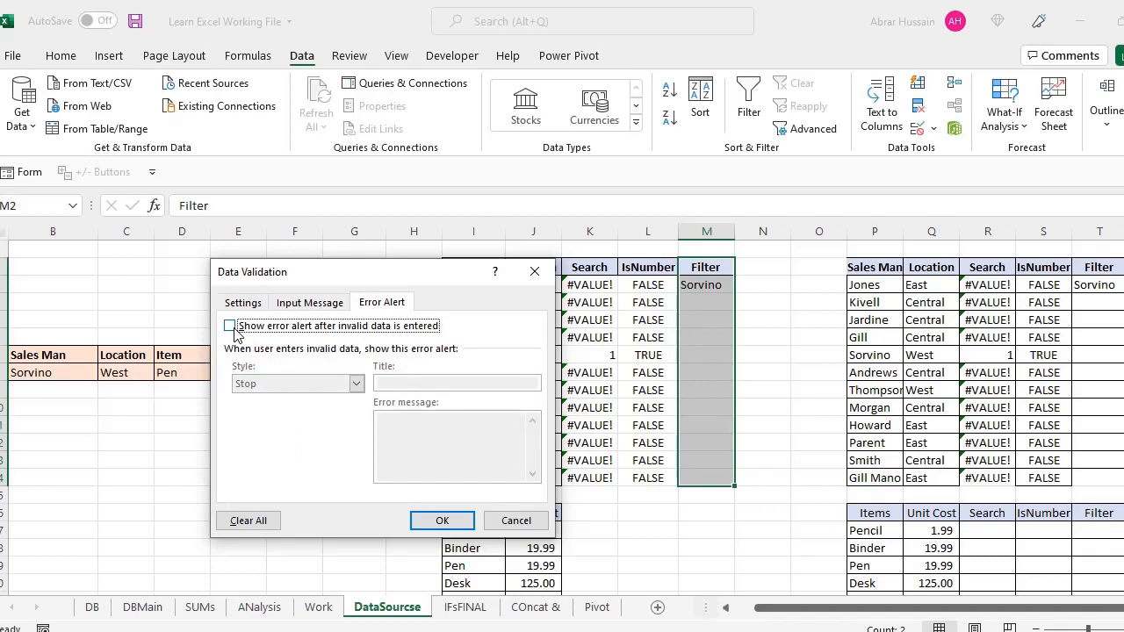
left_click(442, 521)
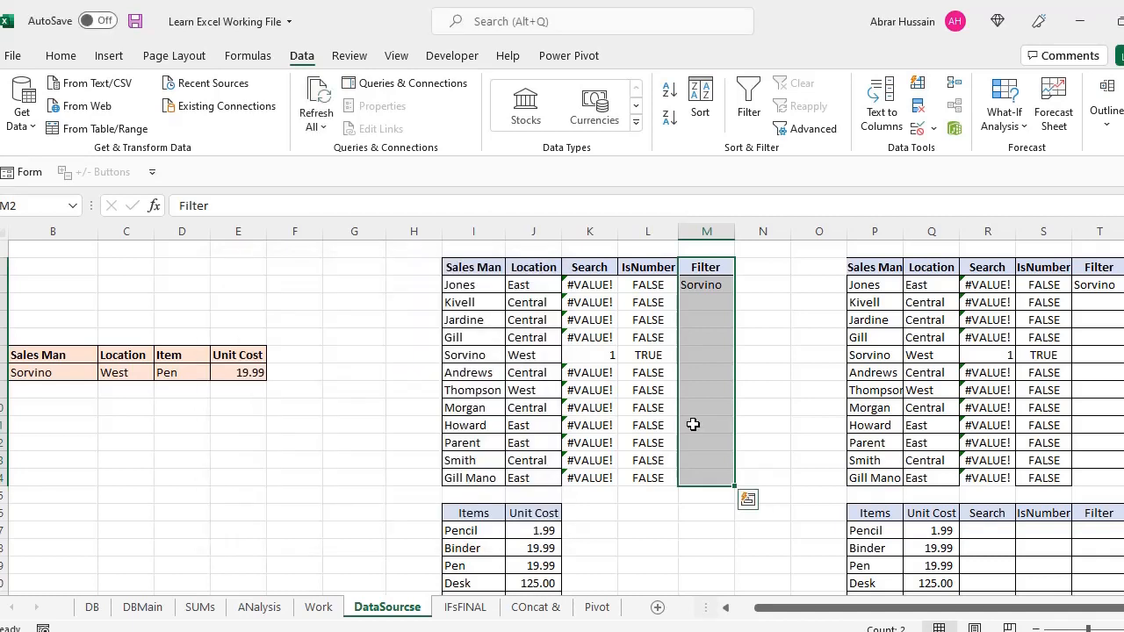